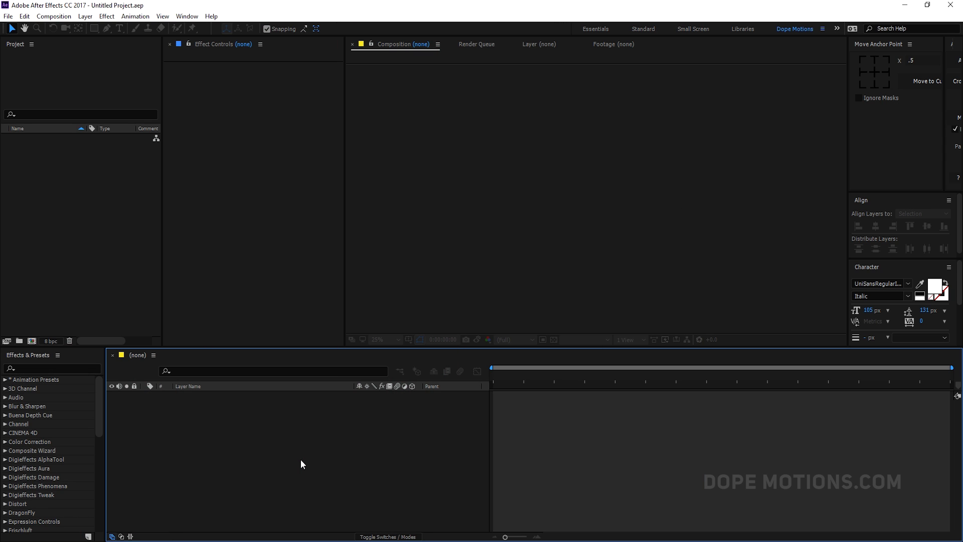
- Create a composition named Main at 1920 × 1080 px, 30 frames per second, with a duration of 0:00:05:00
left_click(32, 340)
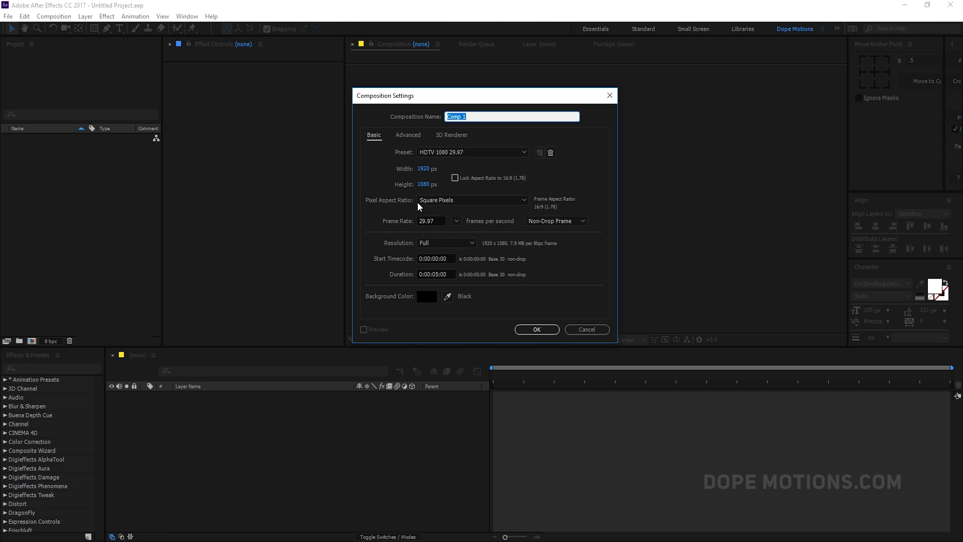
type("Main")
left_click(545, 168)
left_click(456, 221)
left_click(484, 314)
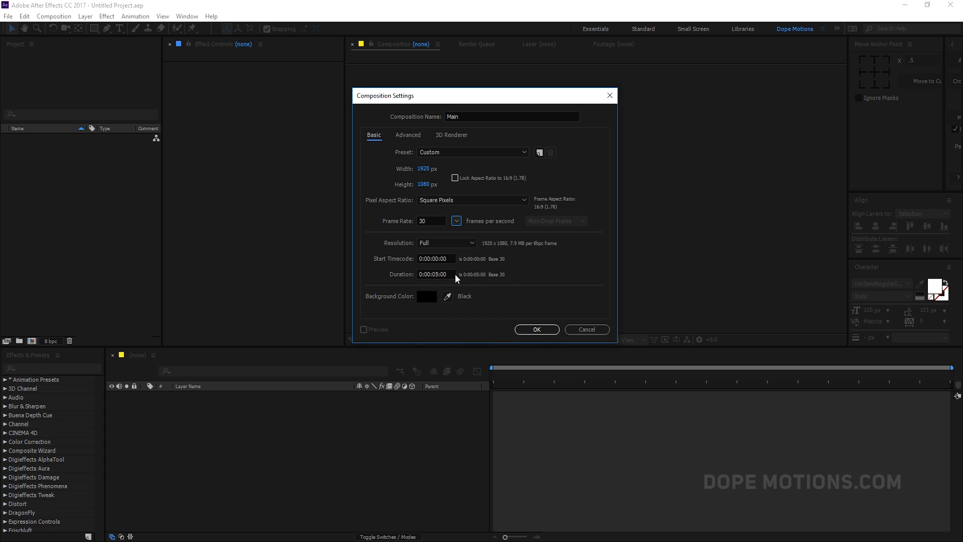
left_click(536, 329)
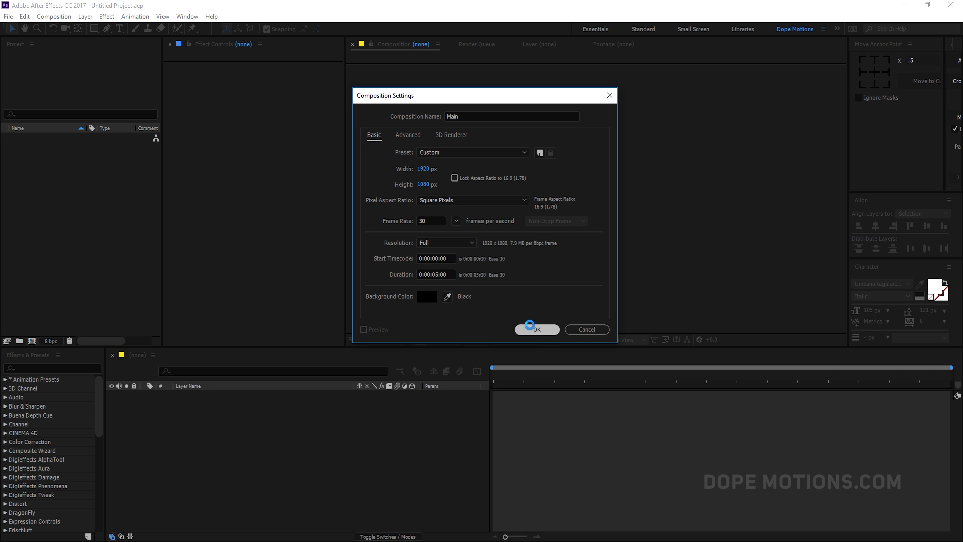
- Resize the panels to give the composition viewer more room, with the frame magnified to 50%
left_click_drag(301, 350, 307, 385)
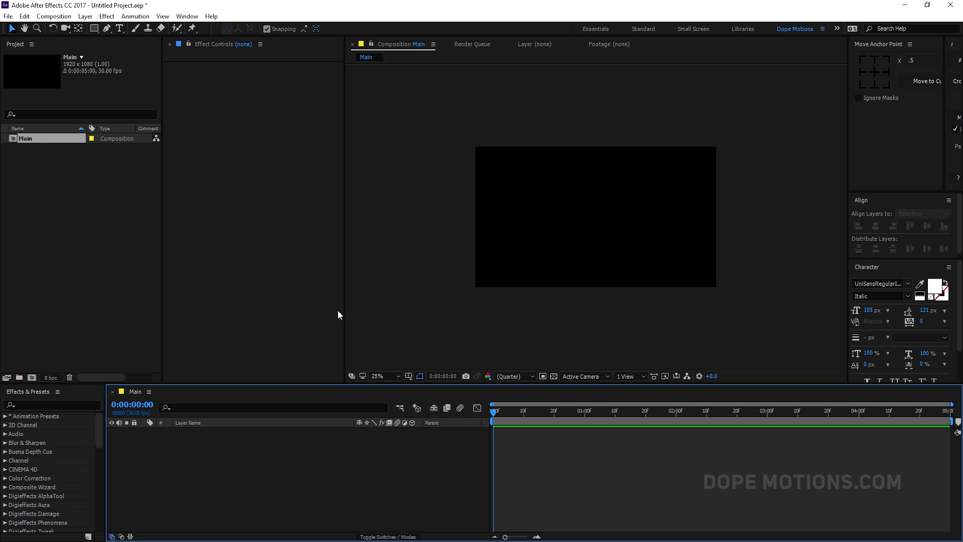
key("period")
key("period")
left_click_drag(343, 263, 314, 263)
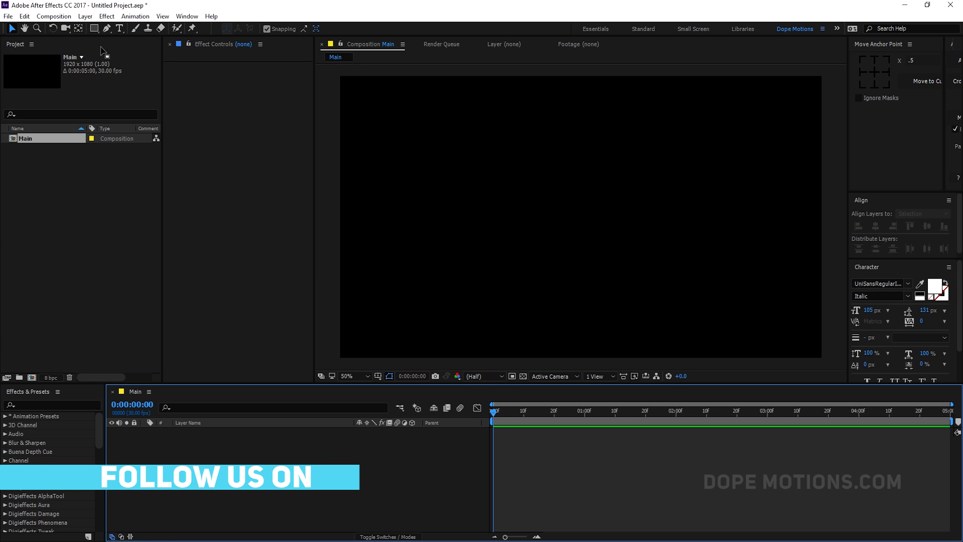
- Add an ellipse shape layer that fills the whole composition and set its stroke width to 0 px
left_click_drag(93, 28, 135, 52)
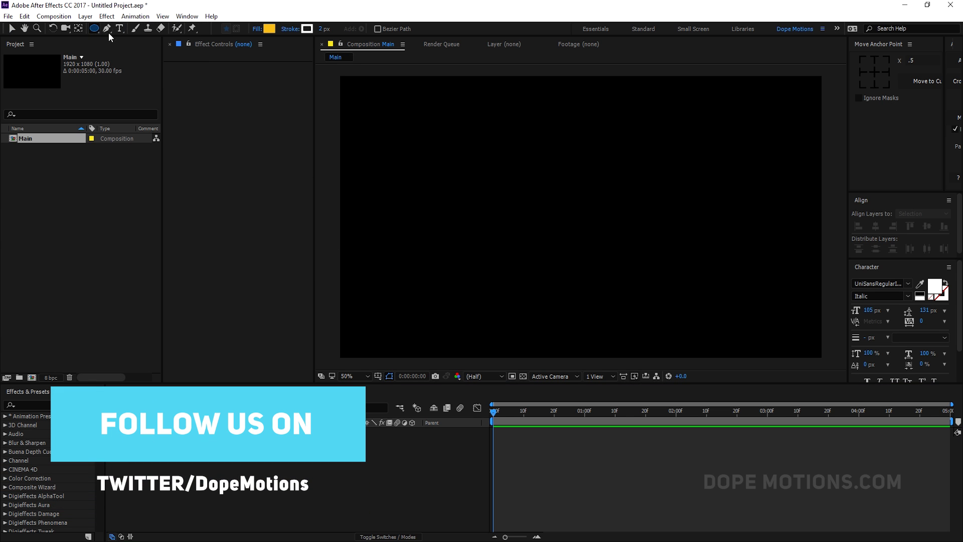
double_click(95, 28)
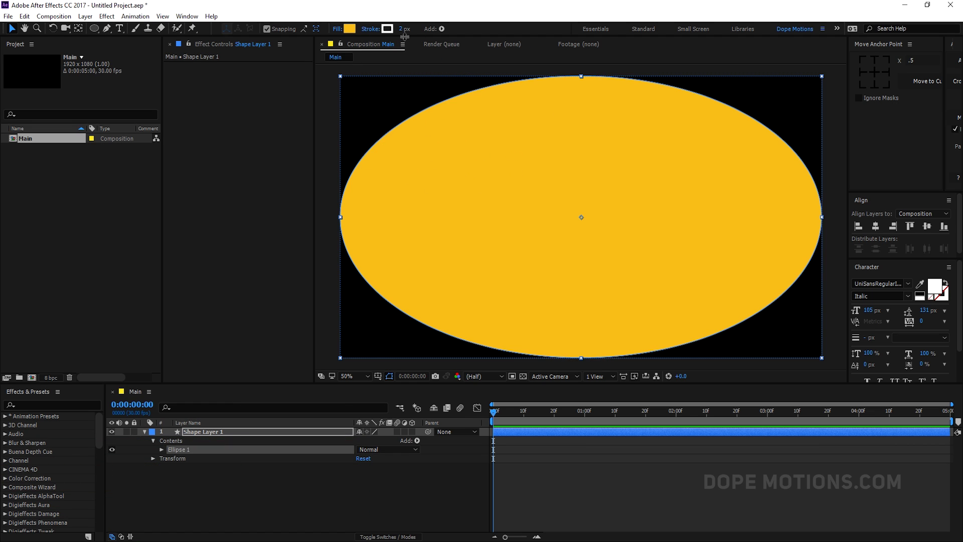
left_click(402, 28)
type("0")
key("Return")
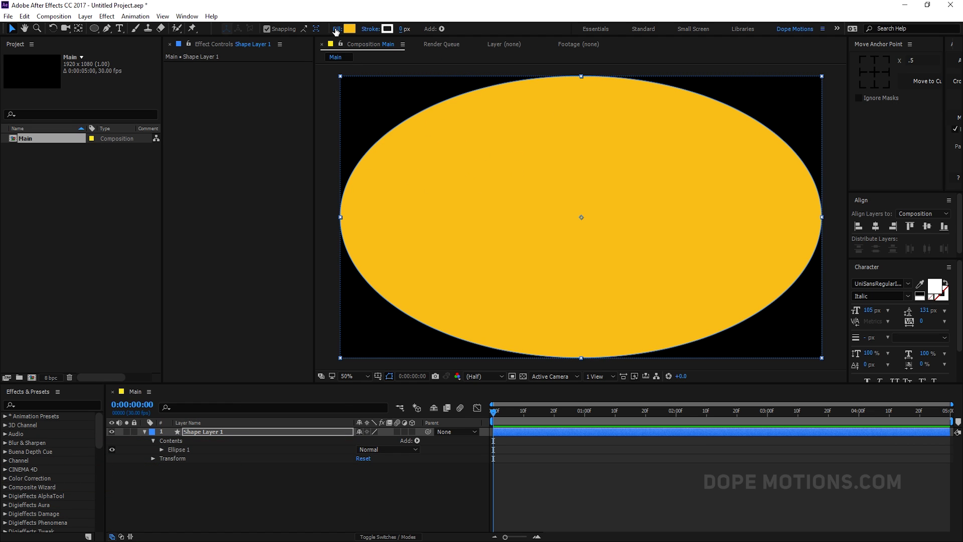
- Set the ellipse path's size to 300 by 300 to make it a circle
left_click(161, 449)
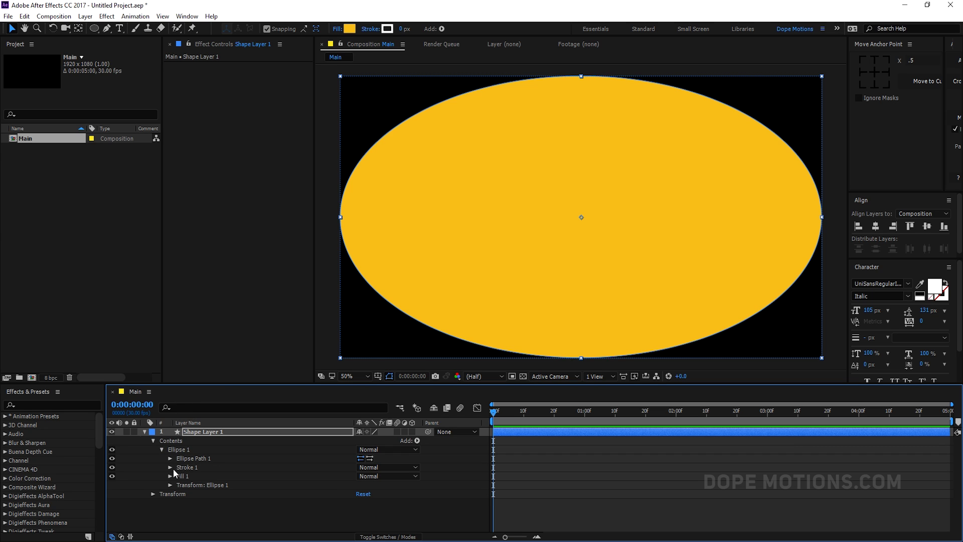
left_click(170, 458)
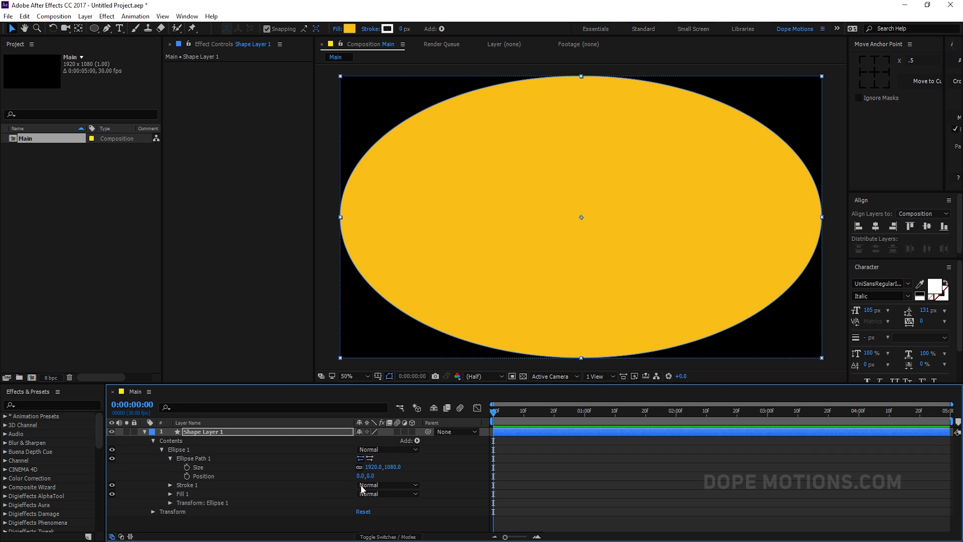
left_click(372, 468)
type("300")
key("Tab")
type("300")
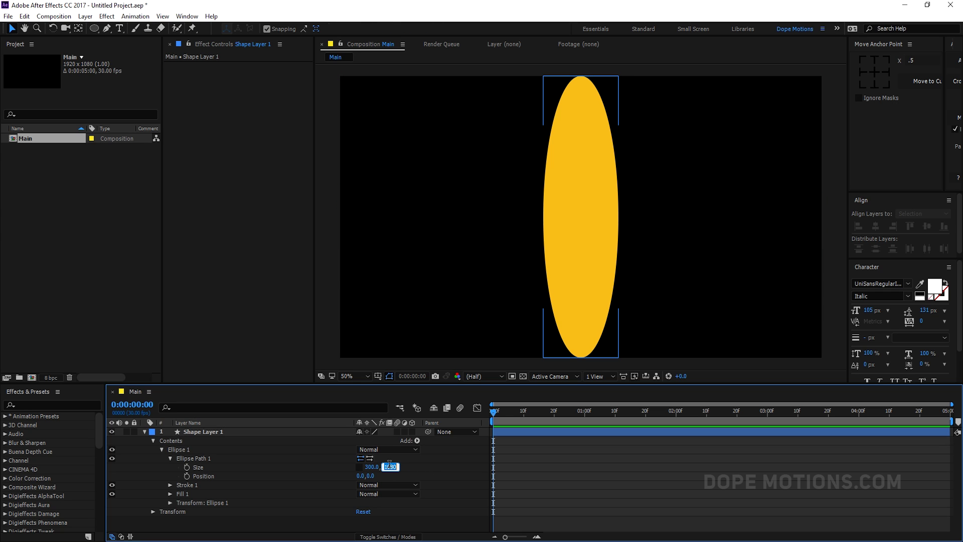
key("Return")
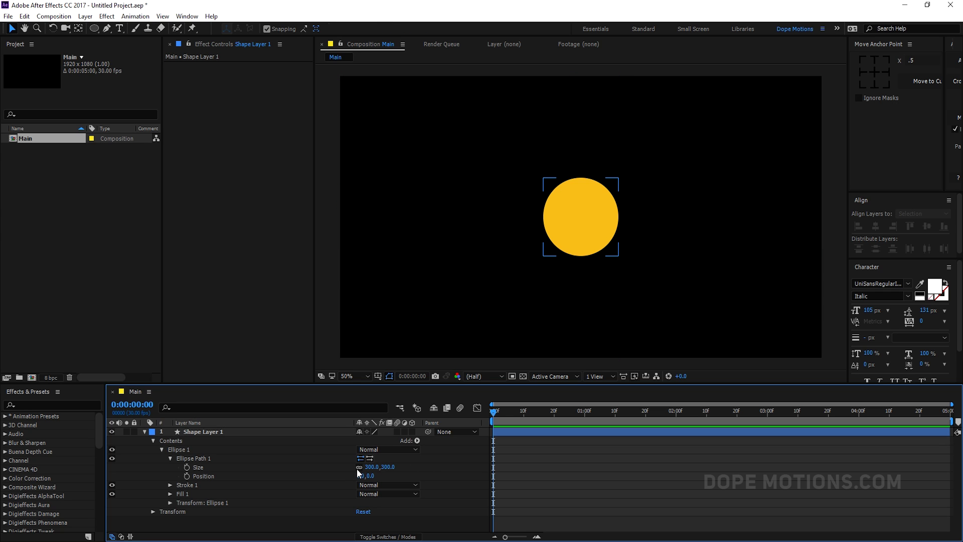
- Set the circle path's size to 500 by 500
left_click(371, 467)
type("500")
key("Return")
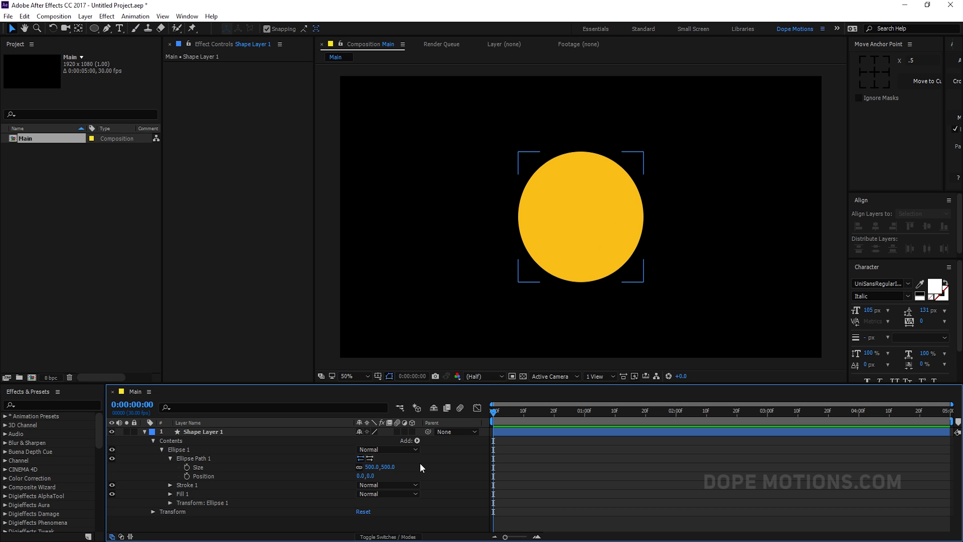
- Delete the circle's fill and set its stroke width to 40
left_click(168, 460)
left_click(186, 477)
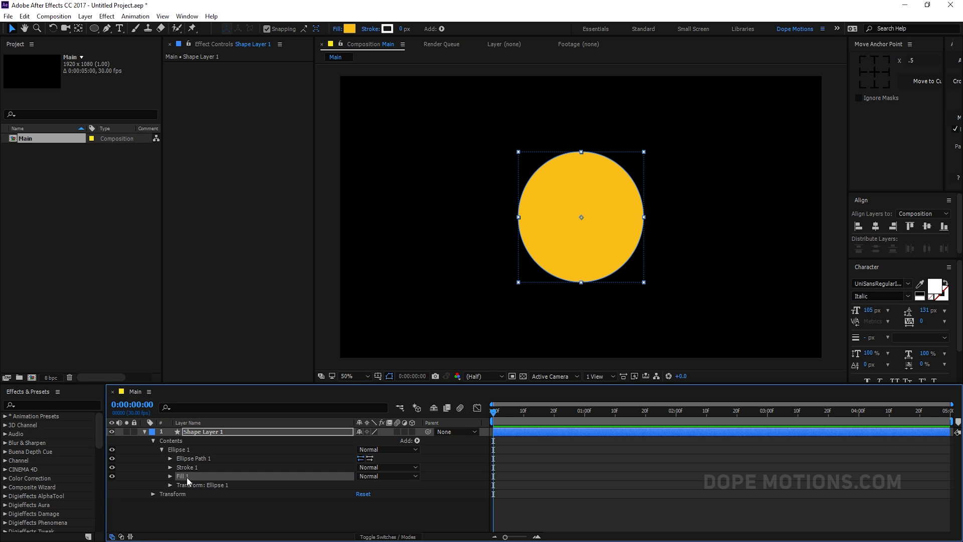
key("Delete")
left_click(171, 467)
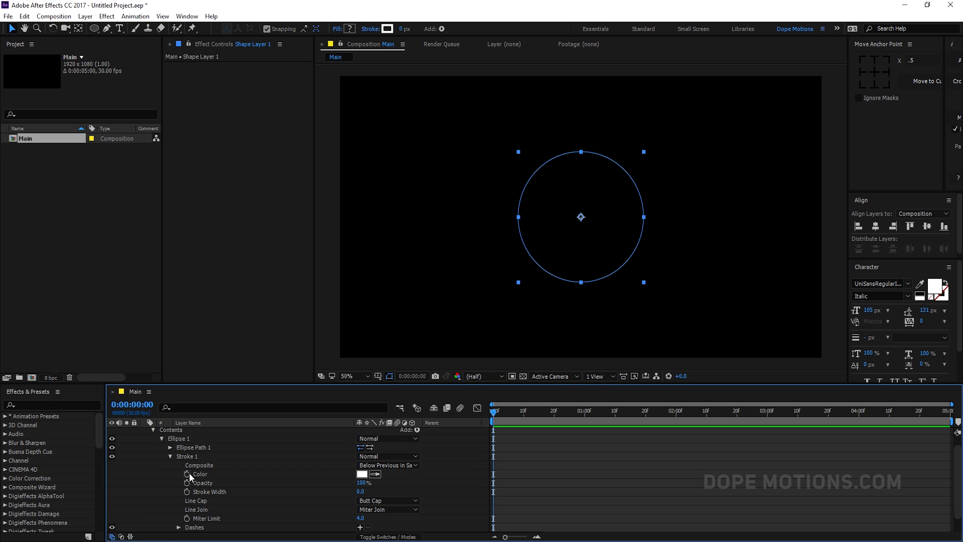
left_click(361, 492)
type("40")
key("Return")
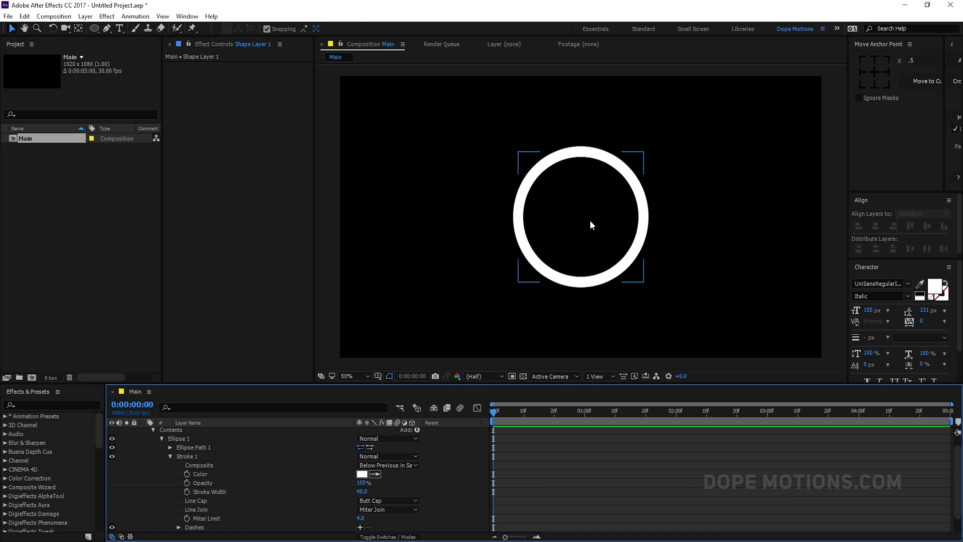
- Set the ring's ellipse path size to 400 by 400
left_click(376, 282)
left_click(158, 441)
left_click(169, 456)
left_click(170, 458)
left_click(371, 466)
type("400")
key("Return")
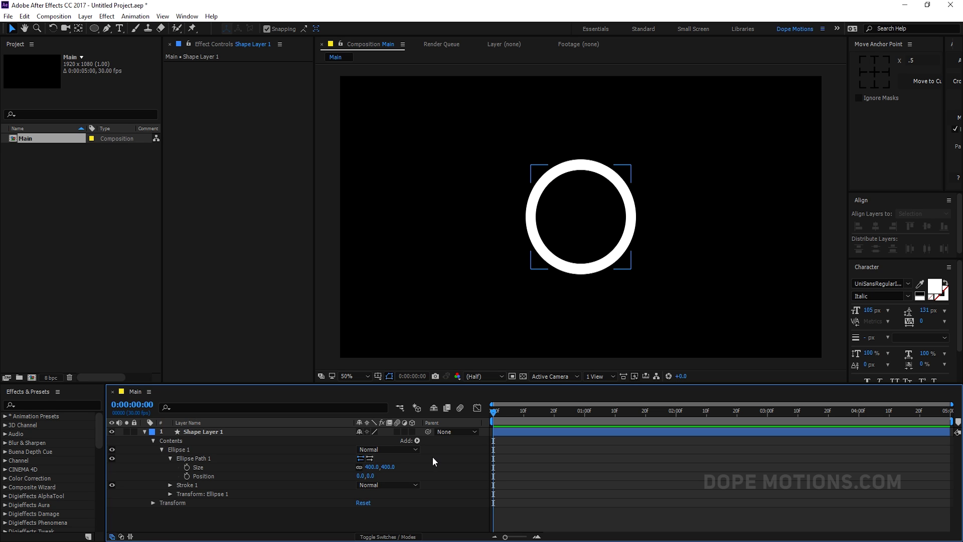
- Rename the shape layer Circle, add a Trim Paths operator to it and expand that operator's properties
left_click(192, 432)
key("Return")
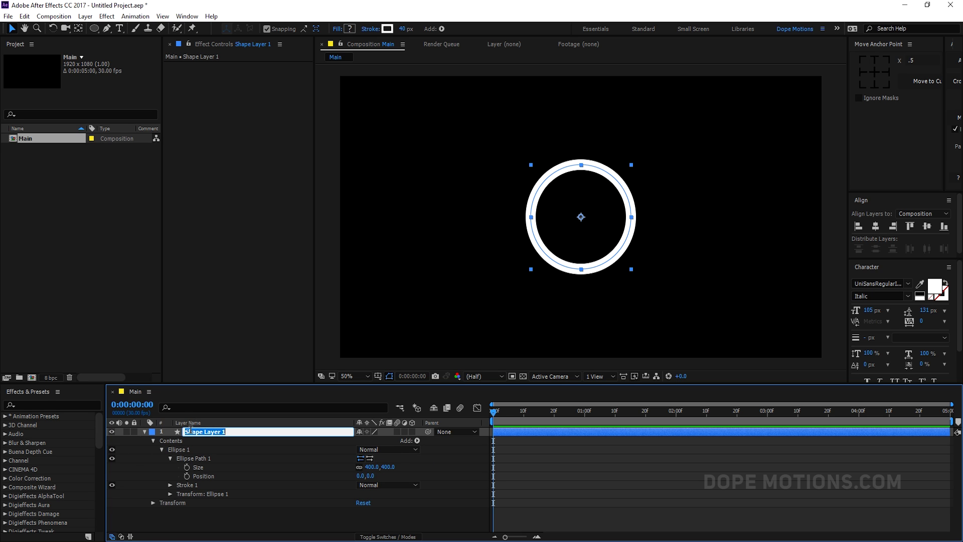
type("Circle")
left_click(416, 440)
left_click(467, 389)
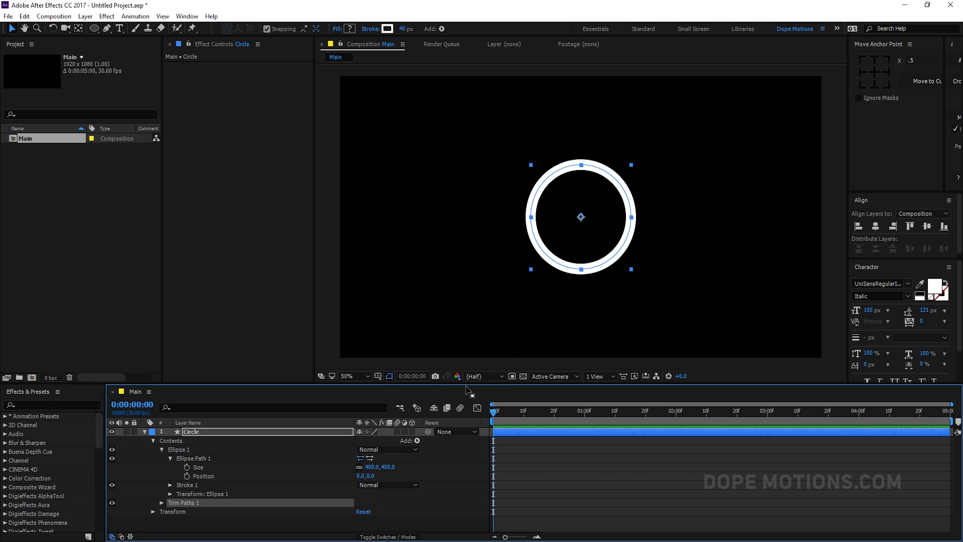
left_click(161, 502)
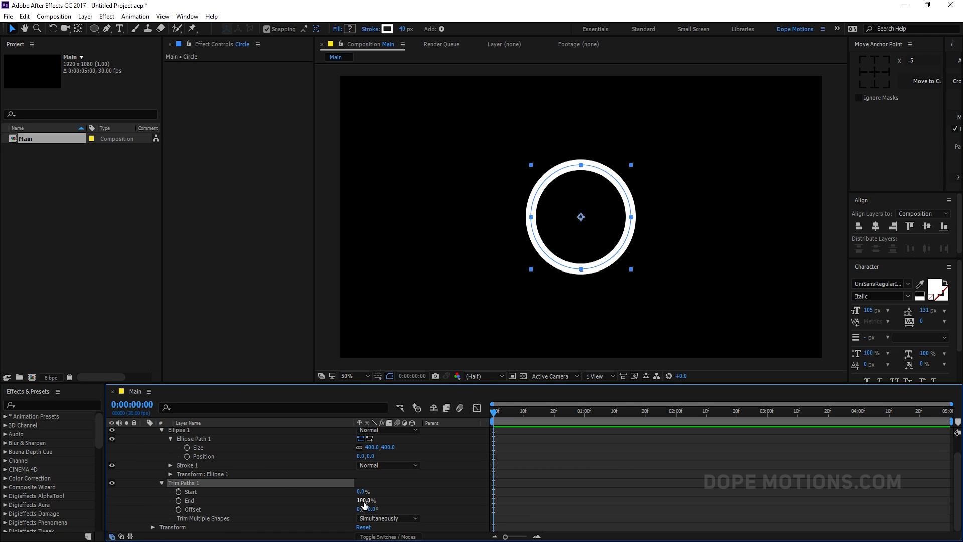
mouse_move(364, 504)
left_mouse_down()
mouse_move(319, 498)
mouse_move(366, 500)
left_mouse_up()
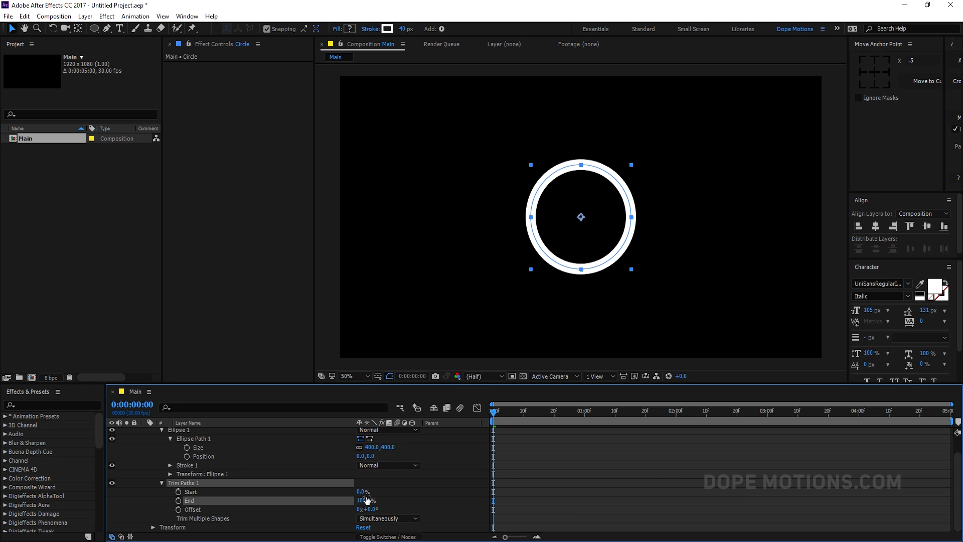
- Keyframe the Trim Paths End at 100% at 0:00:01:10 and at 0% at 0:00:00:00
left_click(553, 470)
left_click_drag(495, 413, 616, 422)
left_click(177, 448)
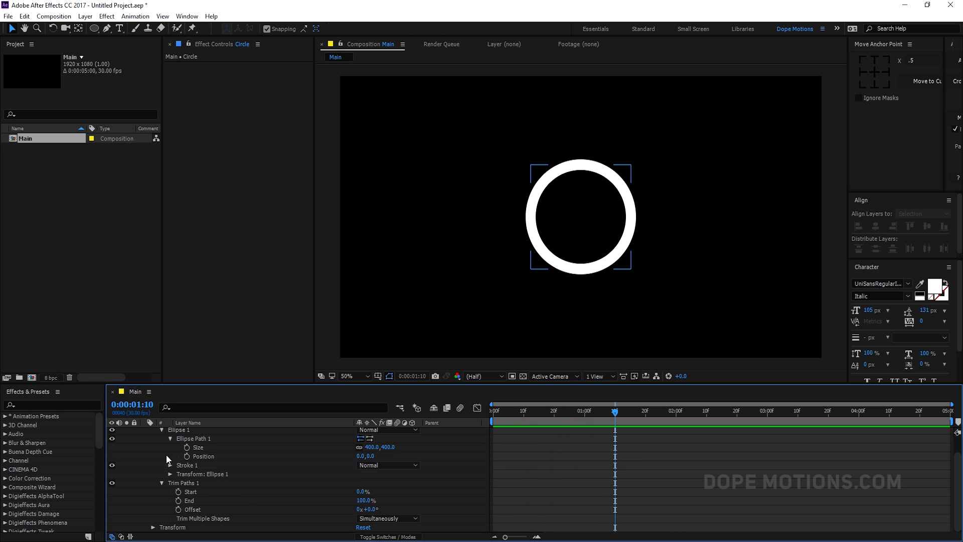
left_click(178, 500)
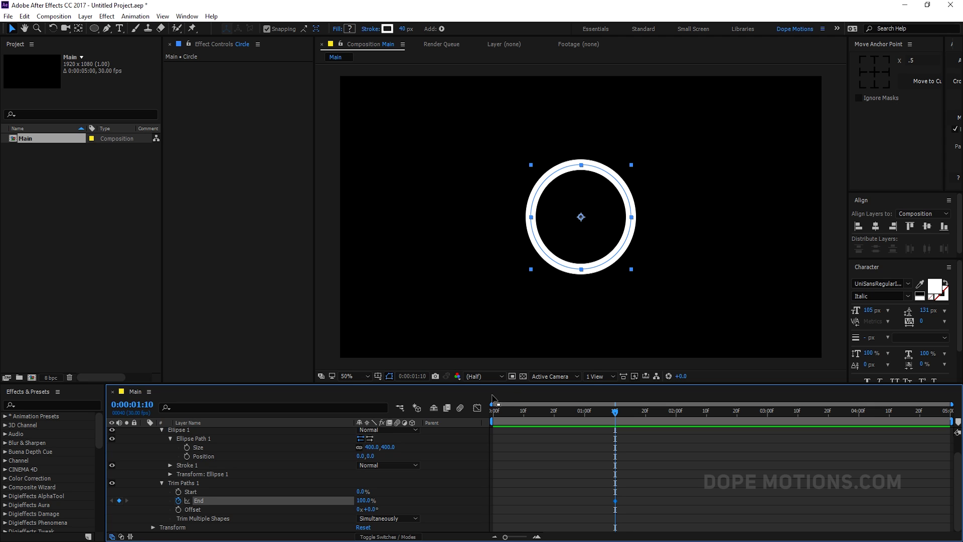
left_click_drag(521, 414, 466, 413)
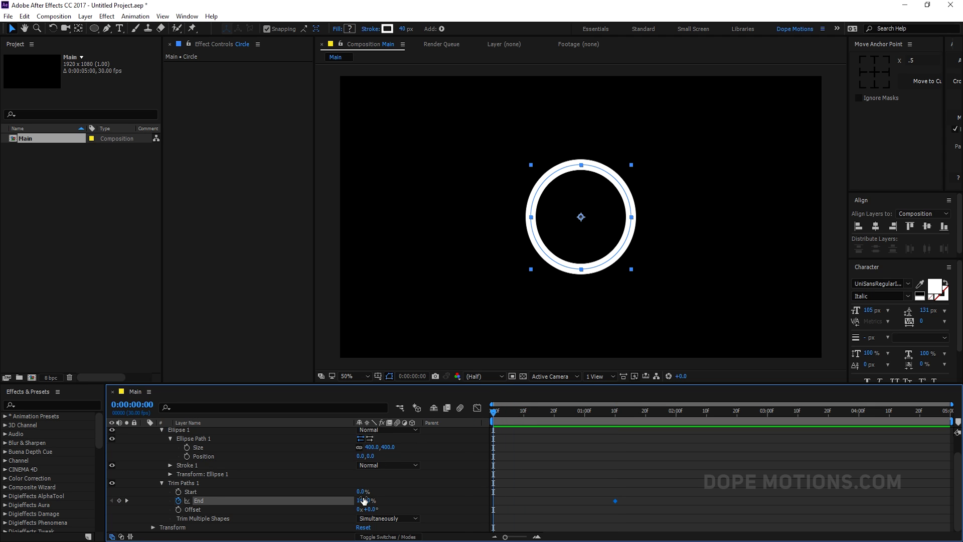
left_click_drag(359, 500, 301, 503)
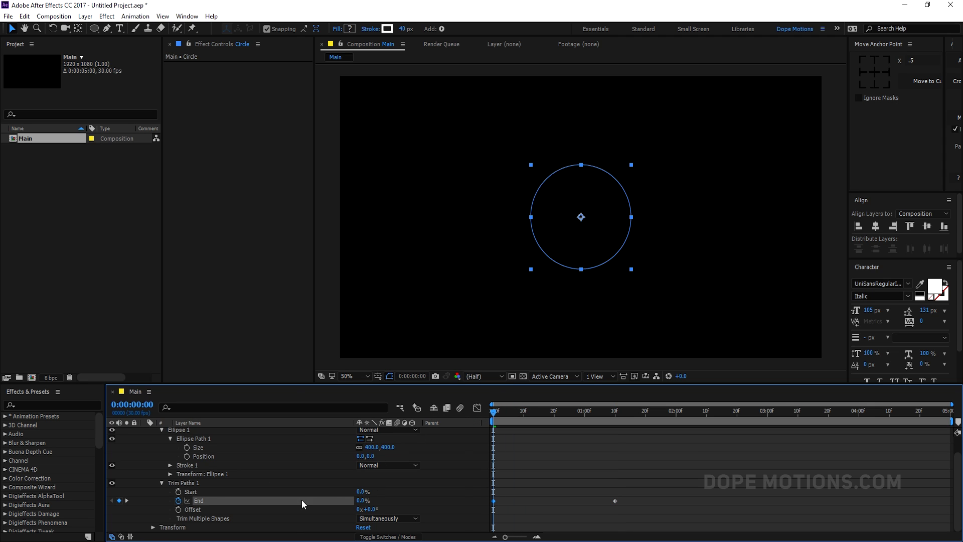
- Keyframe the Trim Paths Offset at 0° at 0:00:01:10 and at -90° at 0:00:00:18
left_click_drag(500, 413, 614, 410)
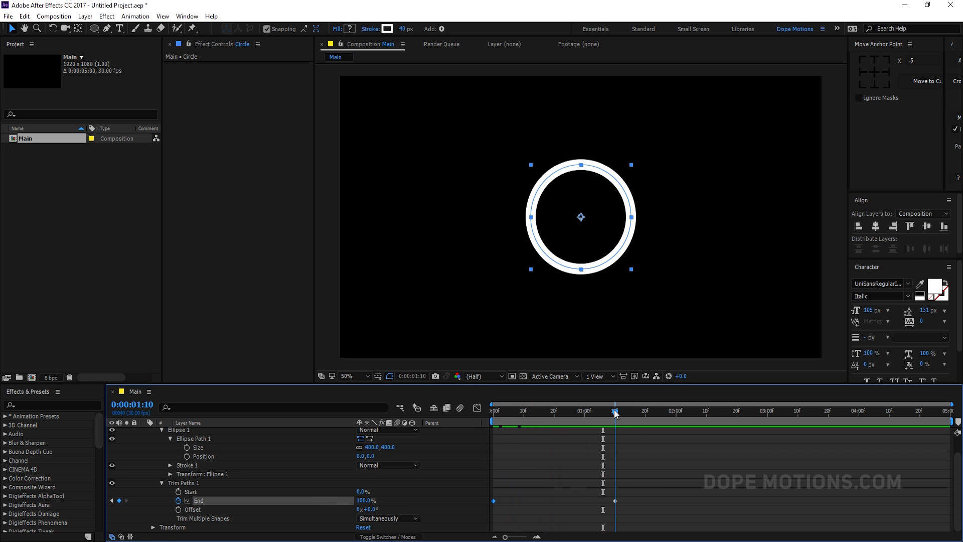
left_click(178, 509)
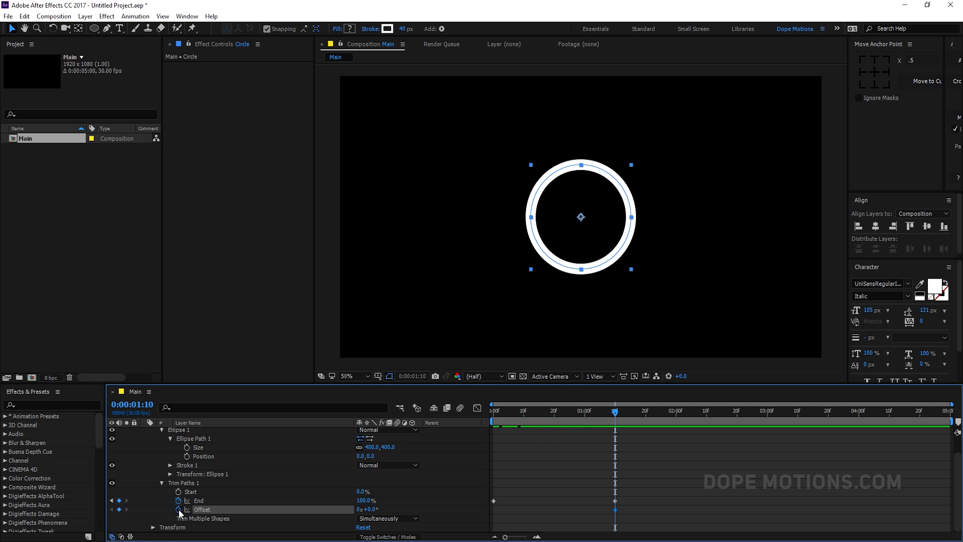
left_click_drag(575, 412, 547, 412)
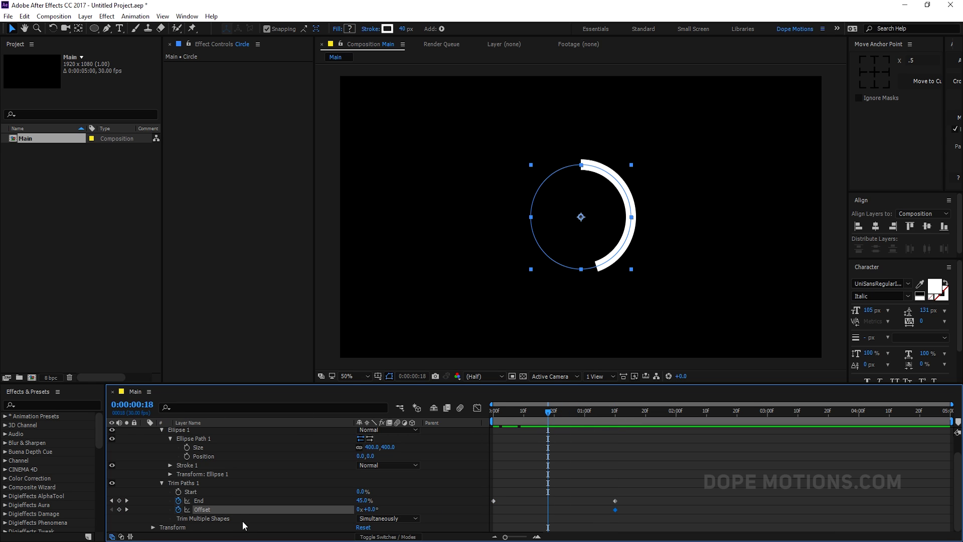
left_click_drag(372, 511, 354, 512)
left_click(371, 509)
type("-90")
key("Return")
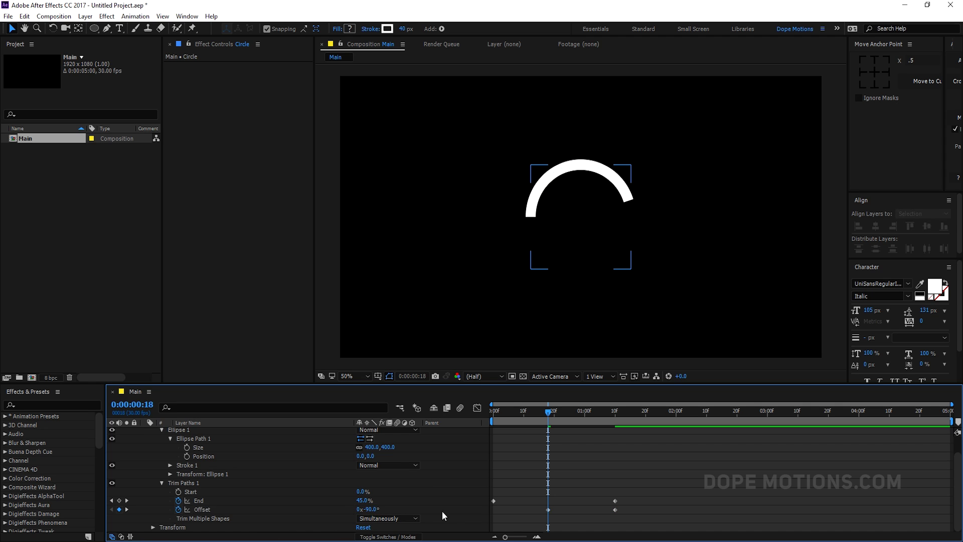
- Move the -90° Offset keyframe to the start of the timeline, preview the motion and collapse the Circle layer's properties
left_click_drag(548, 510, 494, 512)
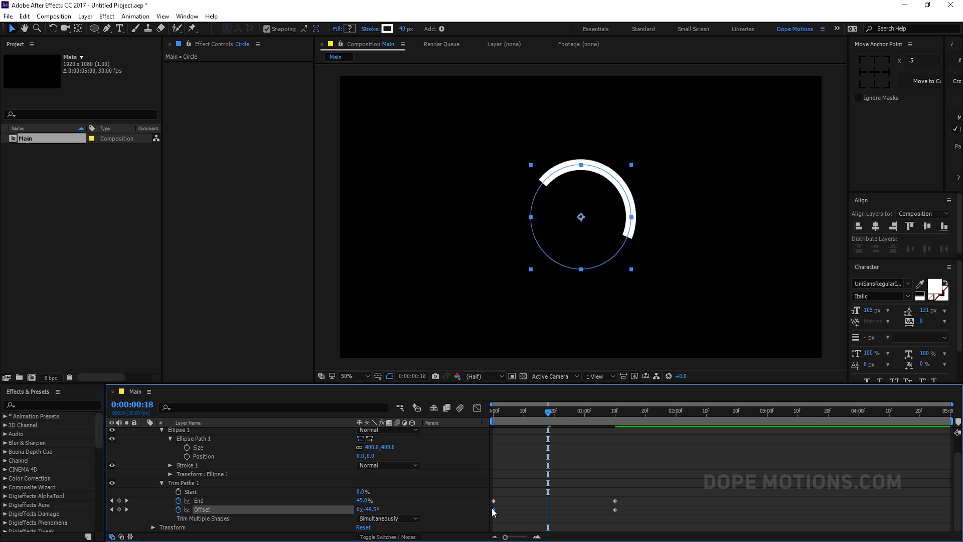
left_click_drag(549, 416, 618, 461)
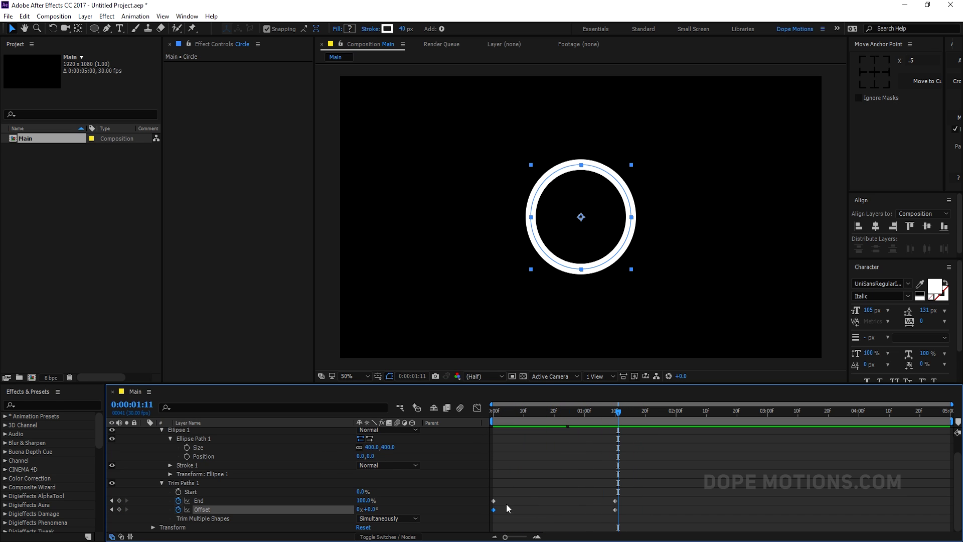
scroll(159, 447, "up", 1)
left_click(145, 432)
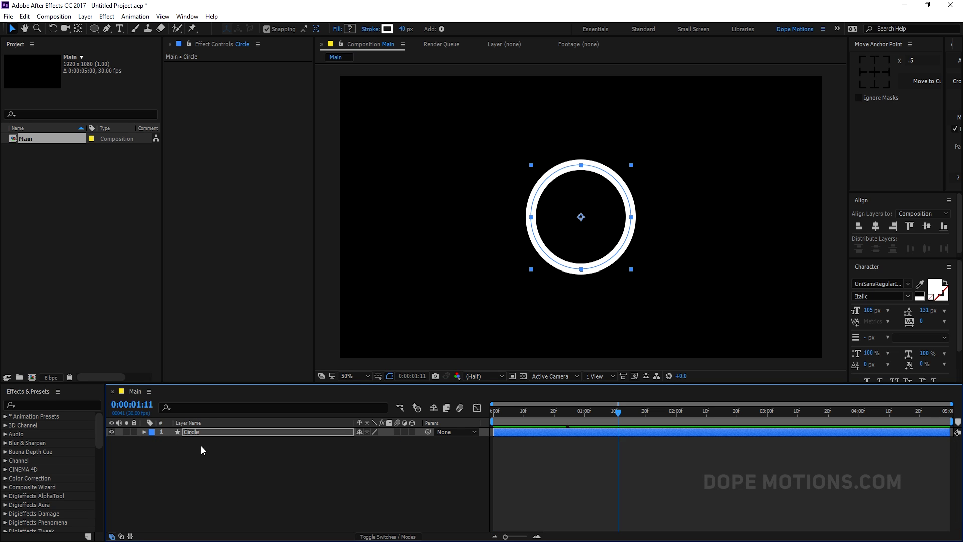
- Move the current time to 0:00:01:21 with no layer selected and show the title/action safe guides
left_click(384, 448)
left_click_drag(532, 420, 649, 427)
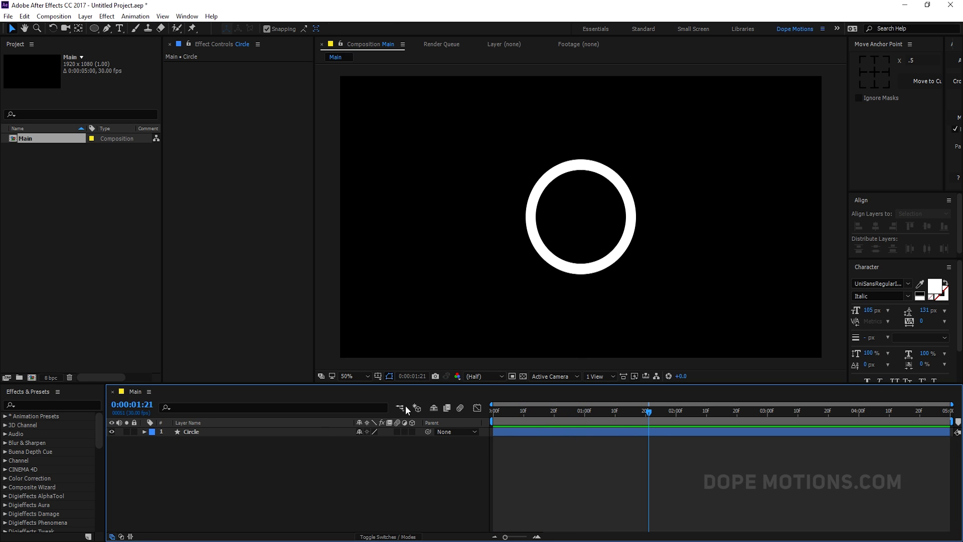
left_click(377, 375)
left_click(412, 390)
left_click(582, 251)
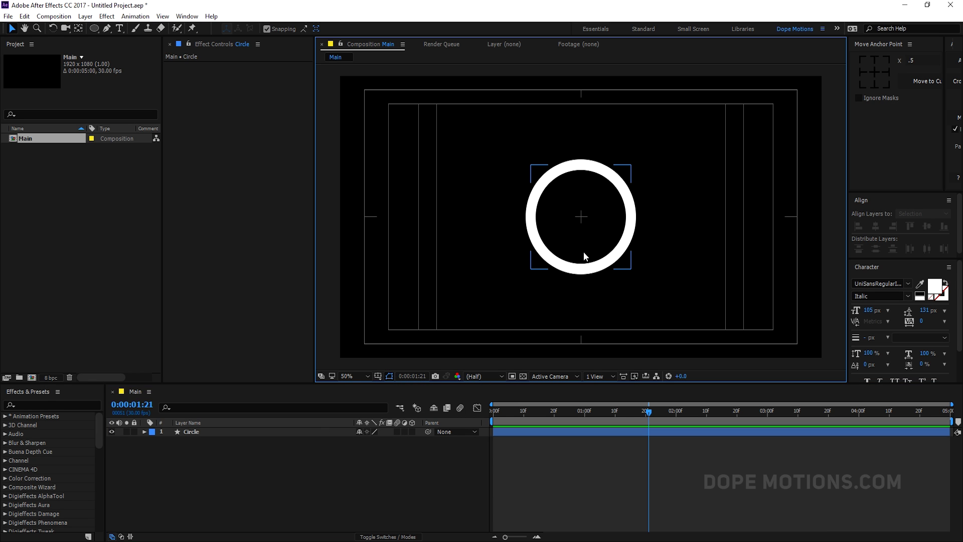
- Set up the Pen tool with a 2 px stroke and no fill for a new shape
key("slash")
left_click_drag(582, 249, 563, 279)
left_click(107, 29)
left_click(319, 29)
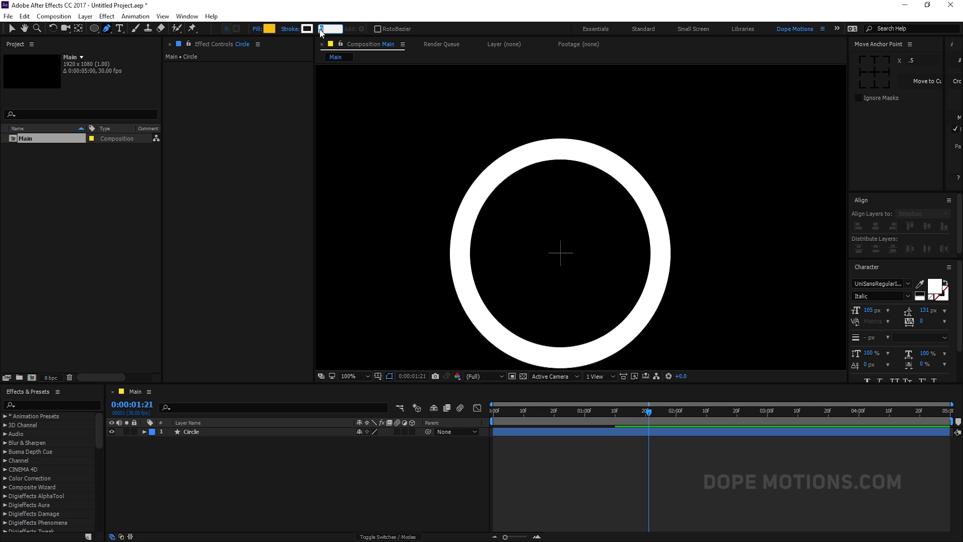
type("2")
key("Return")
left_click(256, 31)
left_click(535, 228)
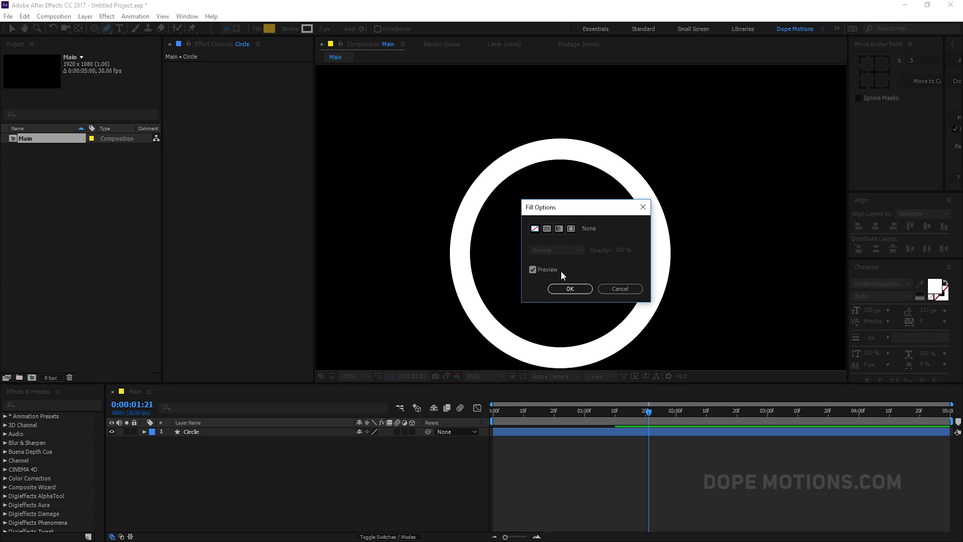
left_click(564, 289)
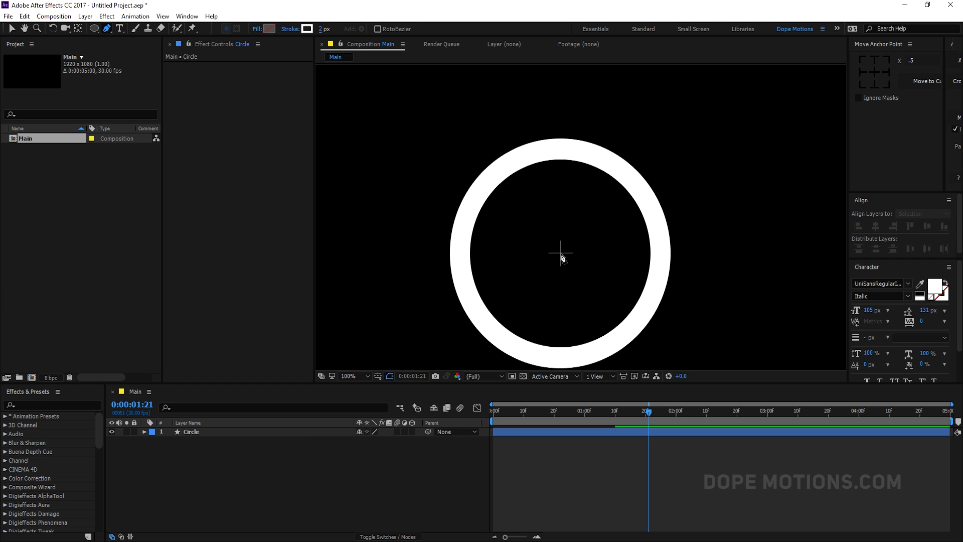
- Draw a straight vertical line from the composition centre up to the ring's outer top edge, then deselect it
left_click(560, 252)
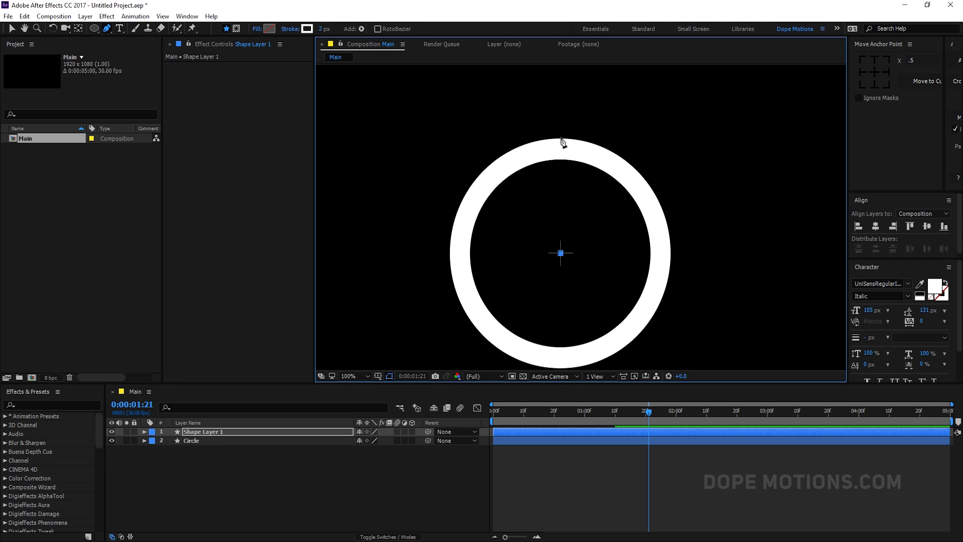
left_click(560, 137)
left_click(221, 495)
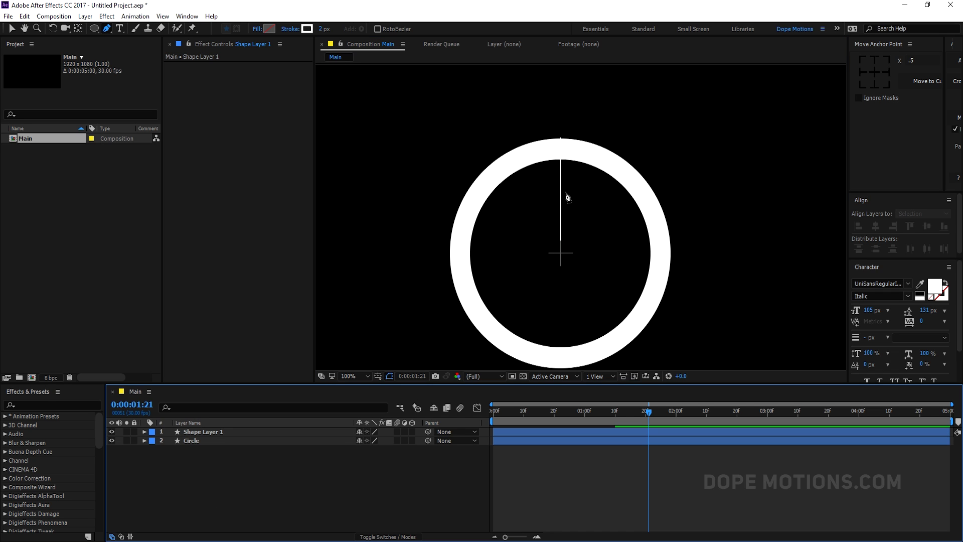
- Return to the Selection tool and hide the title/action safe guides
left_click(11, 28)
left_click(377, 376)
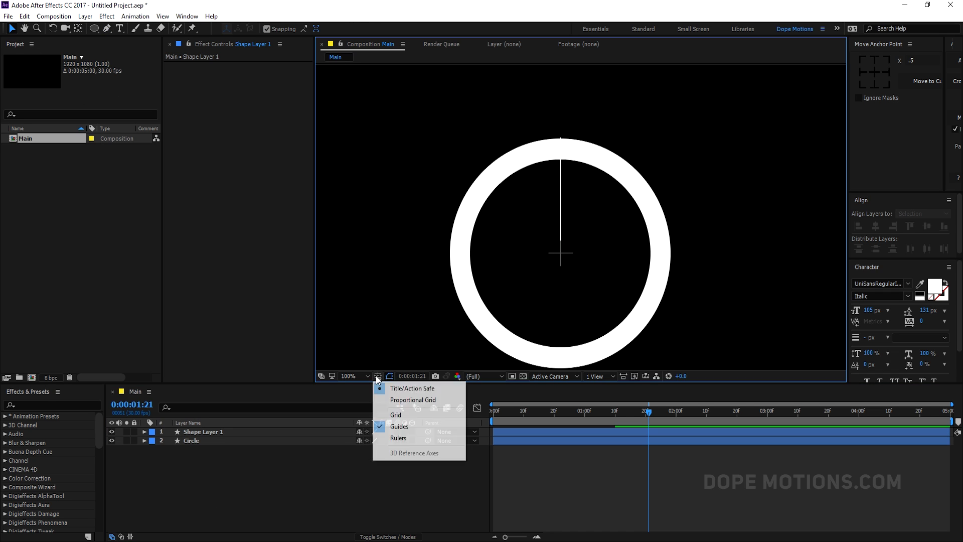
left_click(390, 387)
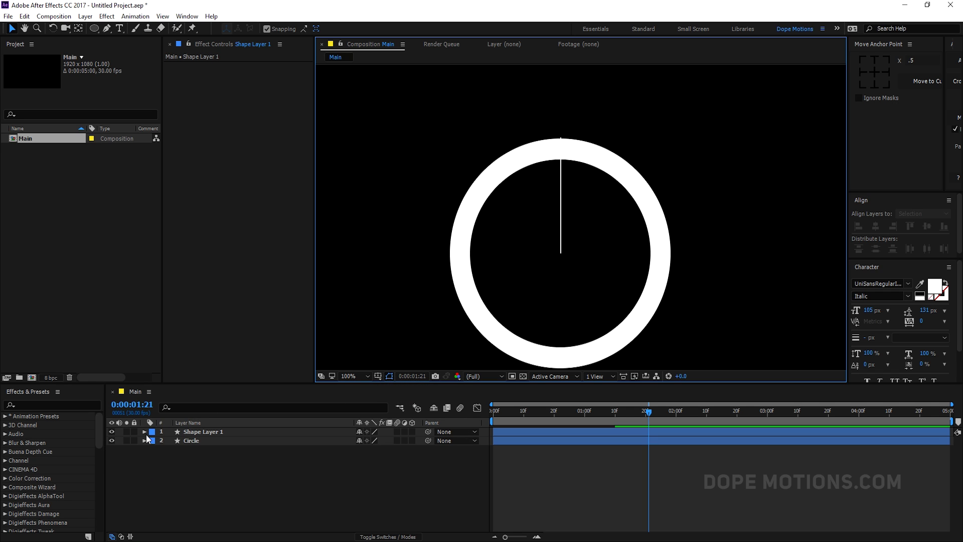
- Rename the new shape layer as Line
left_click(202, 430)
key("Return")
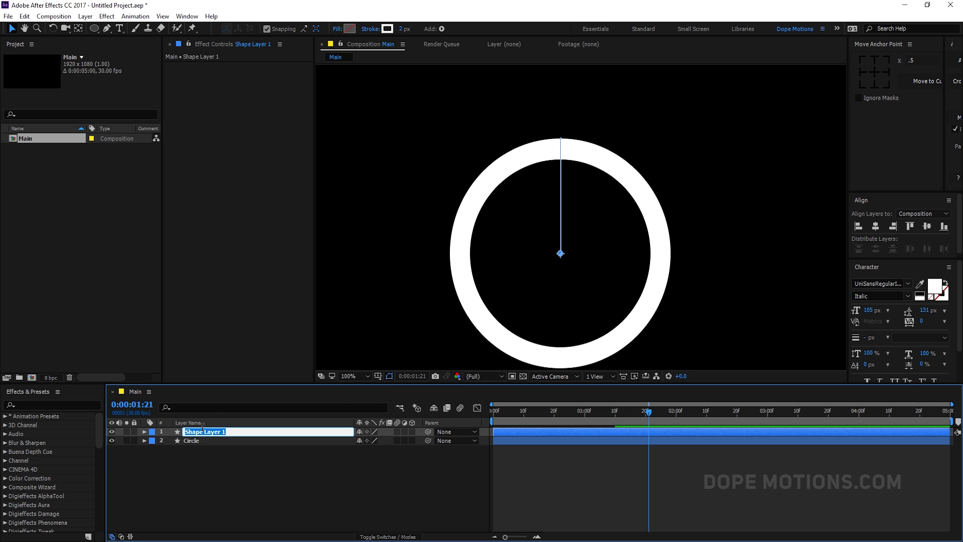
type("L")
left_click(191, 458)
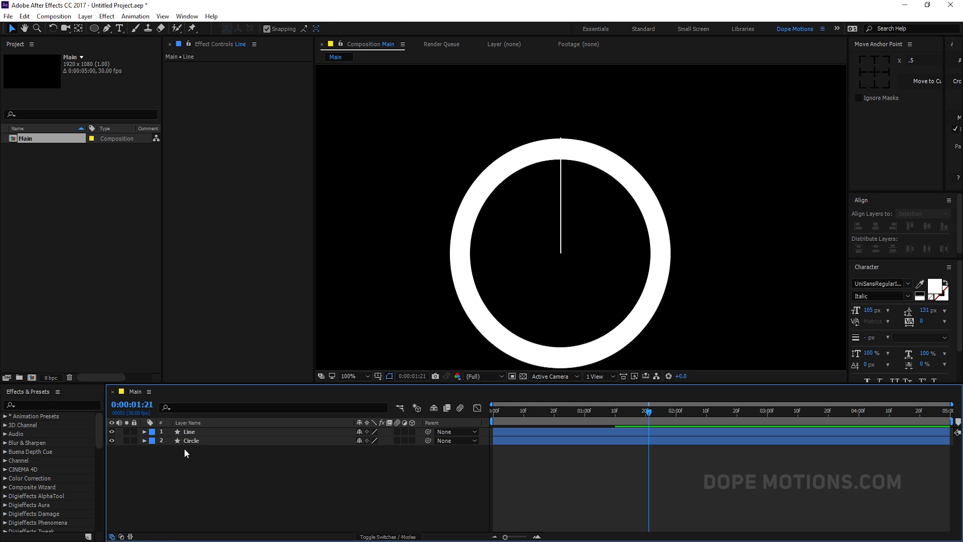
- Add Trim Paths to the Line layer's contents and expand its properties
left_click(145, 431)
left_click(152, 440)
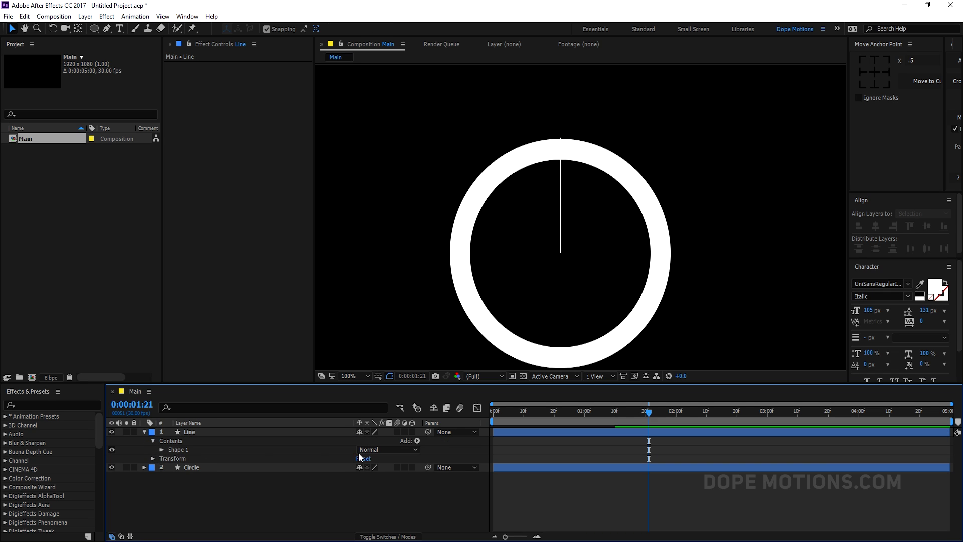
left_click(416, 440)
left_click(452, 383)
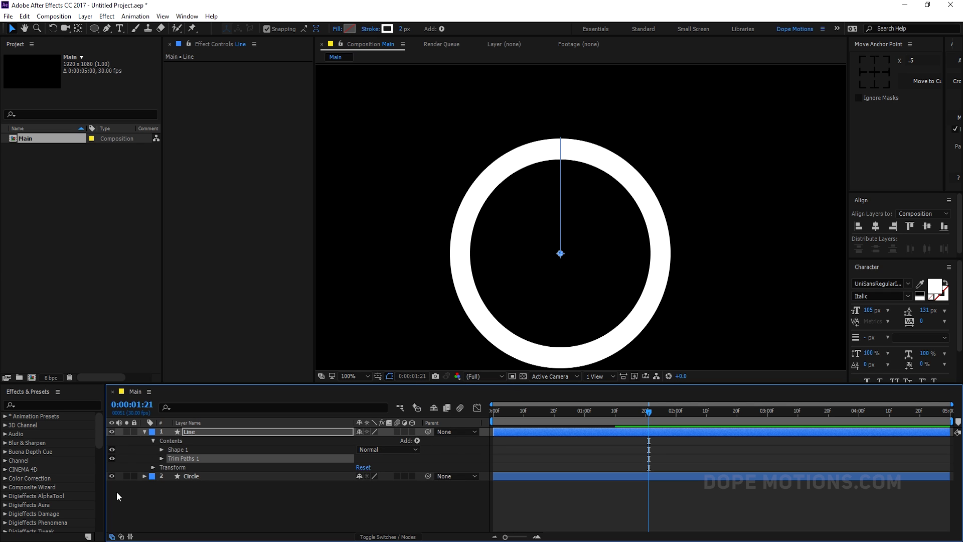
left_click(161, 459)
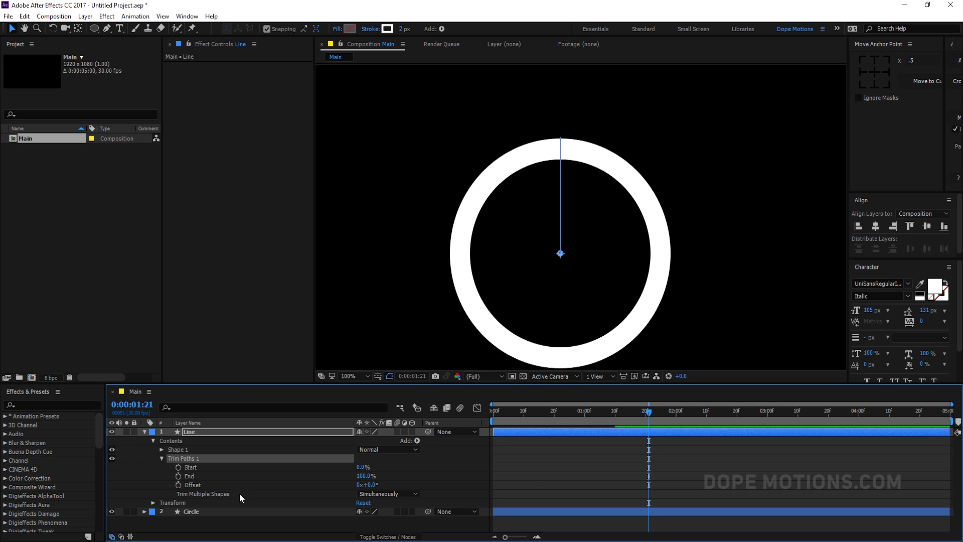
- Keyframe the Line layer's Trim Paths End at 100% at 0:00:01:10
left_click_drag(624, 407, 615, 411)
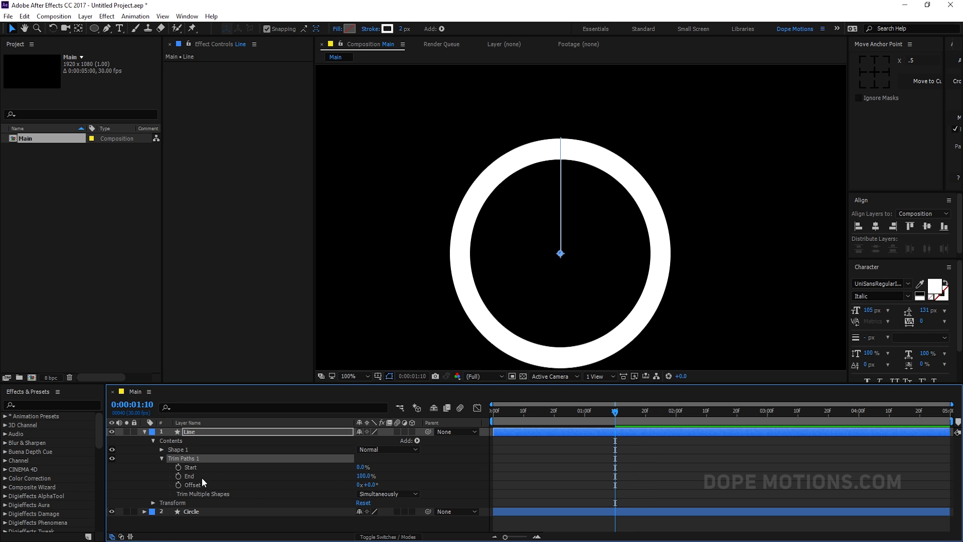
left_click_drag(362, 475, 302, 476)
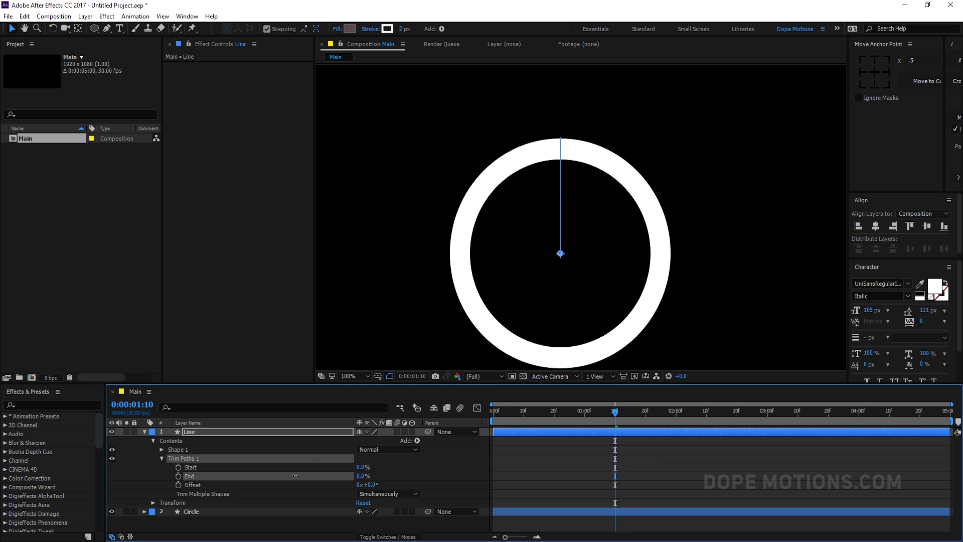
left_click_drag(361, 476, 412, 478)
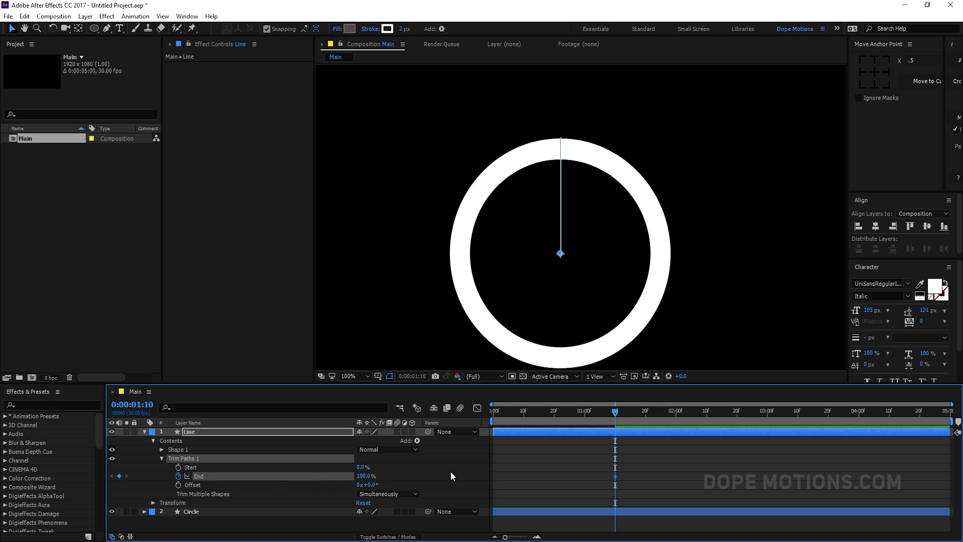
- Keyframe the line's Trim Paths End at 0% at the start of the timeline and scrub through to 0:00:01:18
left_click_drag(564, 416, 438, 419)
left_click(362, 476)
type("0")
key("Return")
left_click_drag(636, 469, 556, 502)
left_click_drag(492, 412, 640, 411)
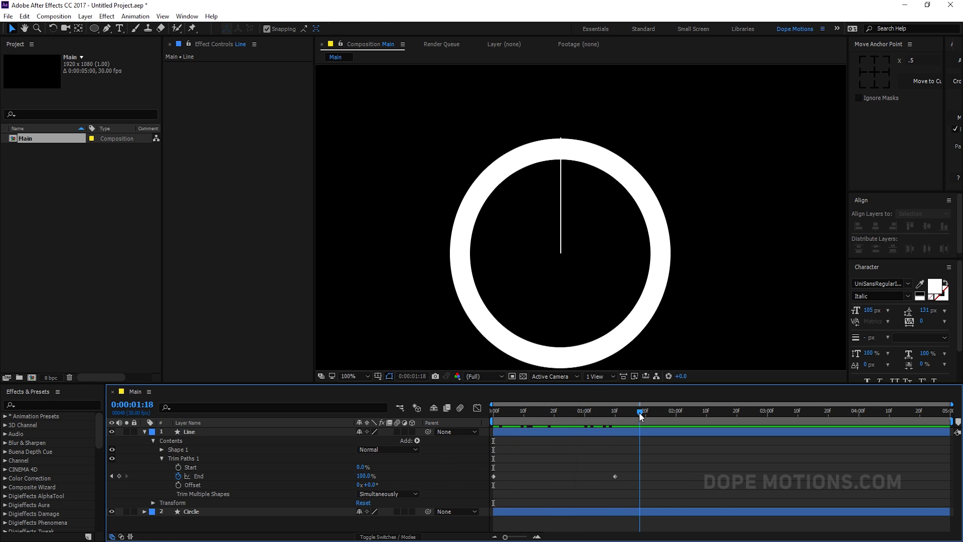
- Collapse the Line layer's properties and duplicate the layer three times
left_click(145, 432)
left_click(211, 431)
left_click(199, 434)
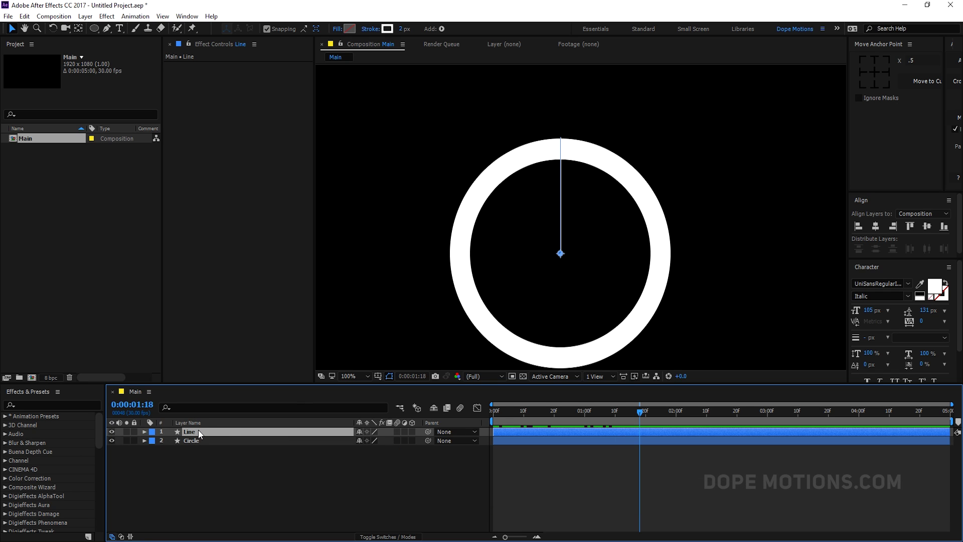
key("ctrl+d")
key("ctrl+d")
key("ctrl+d")
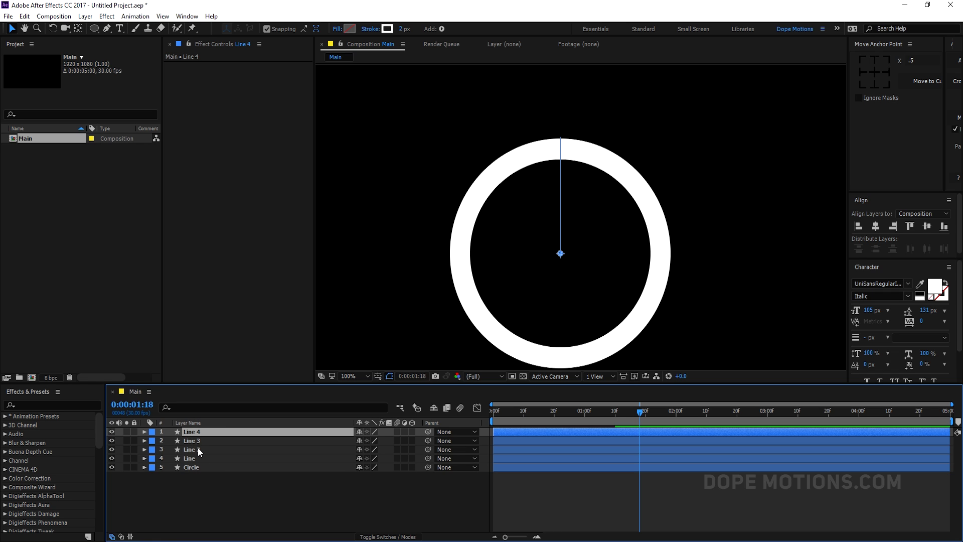
- Reveal the Rotation property of all four line layers, then deselect them
left_click(200, 448)
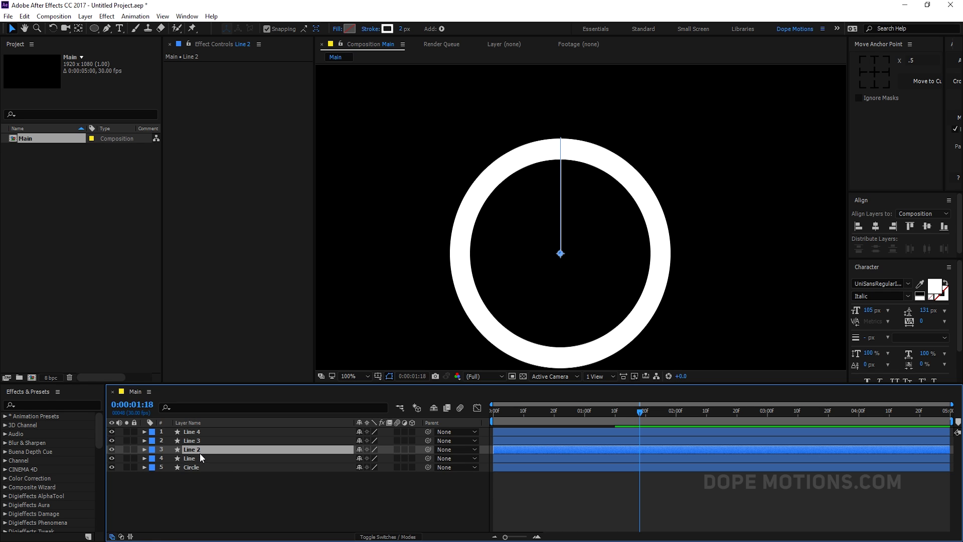
left_click(194, 456)
left_click(196, 431, "shift")
key("r")
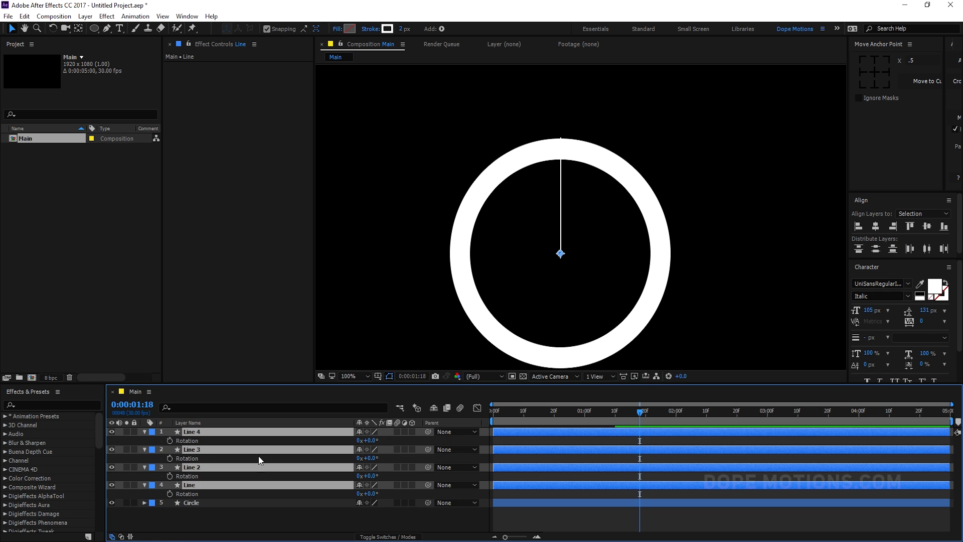
left_click(302, 521)
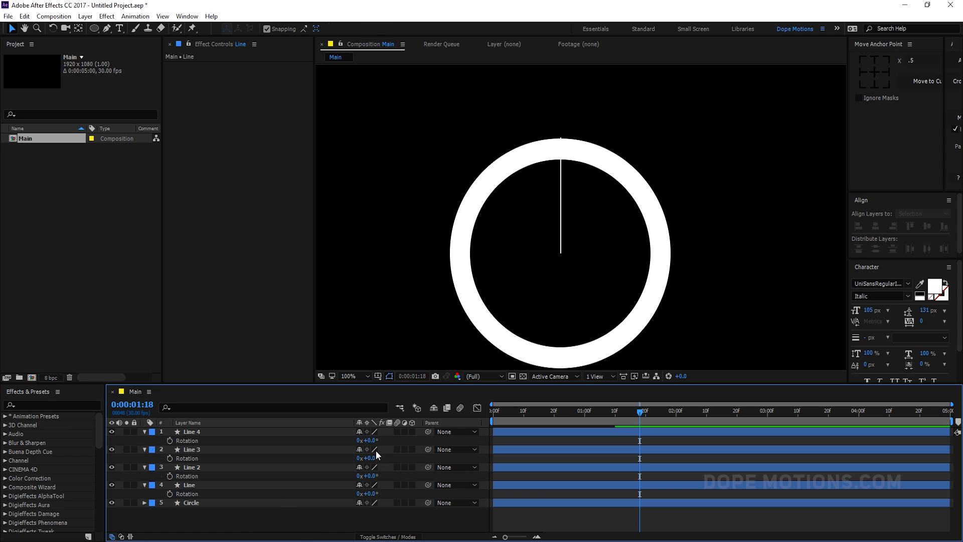
- Set the rotation of Line 4 to 90°
left_click_drag(371, 440, 414, 441)
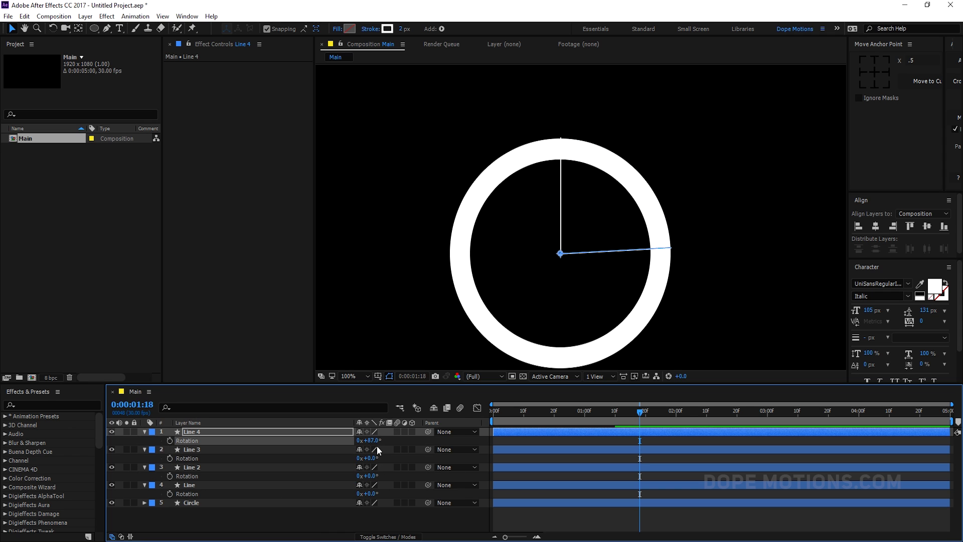
left_click(370, 440)
type("90")
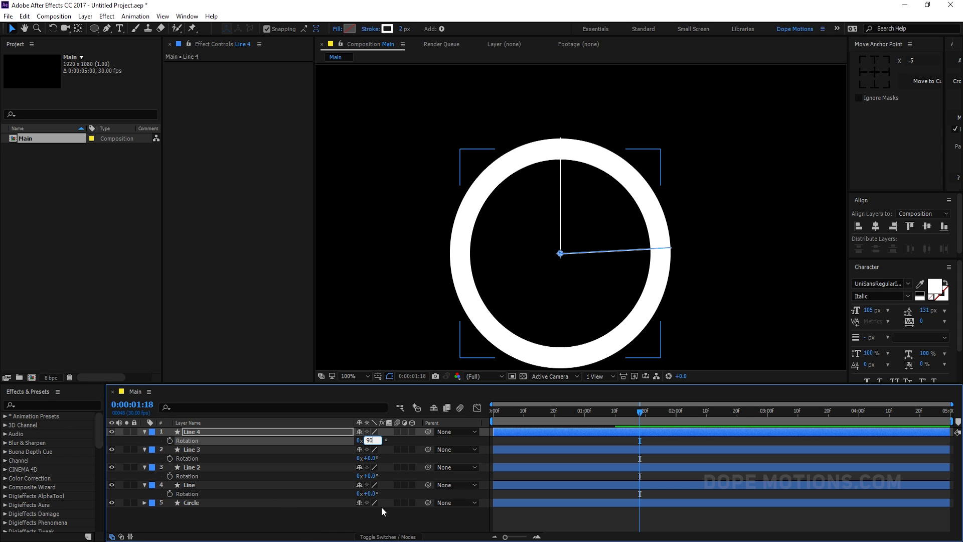
left_click(381, 507)
- Set the rotation of Line 3 to 180° and of Line 2 to 270°
left_click_drag(371, 458, 470, 468)
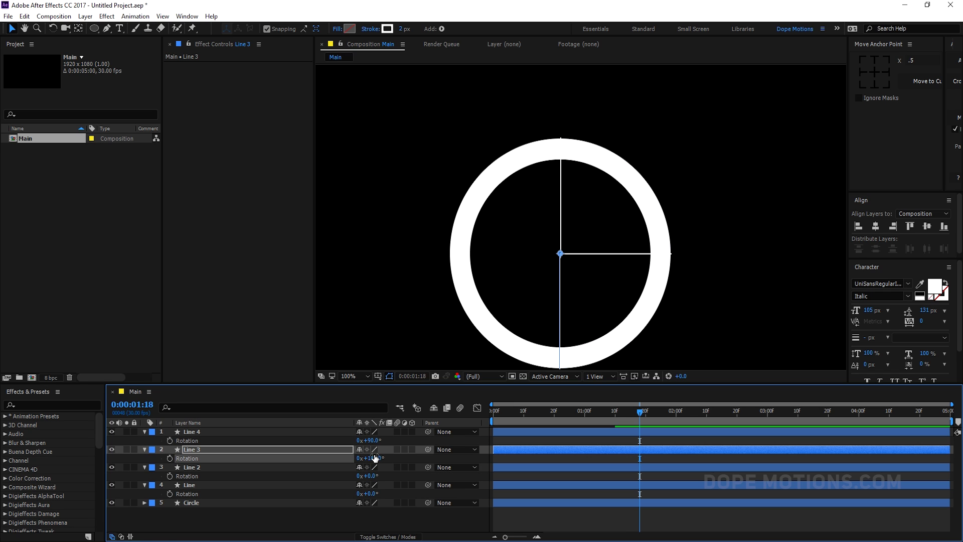
left_click(371, 476)
type("270")
left_click(380, 512)
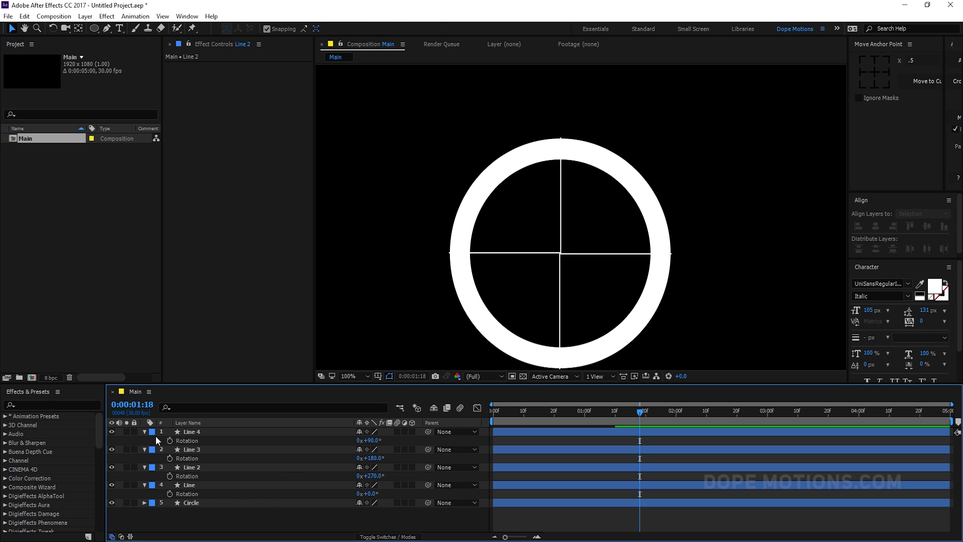
- Move Line 4 rightward and Line 3 downward from the ring's centre so that both cross the ring
left_click(195, 432)
left_click(187, 484)
key("F2")
left_click(191, 431)
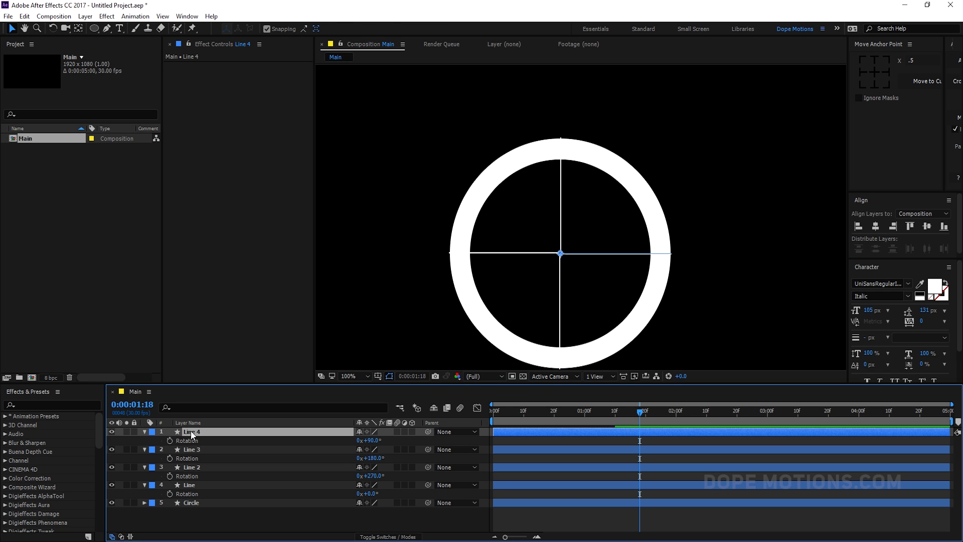
left_click_drag(560, 254, 611, 255)
left_click(307, 519)
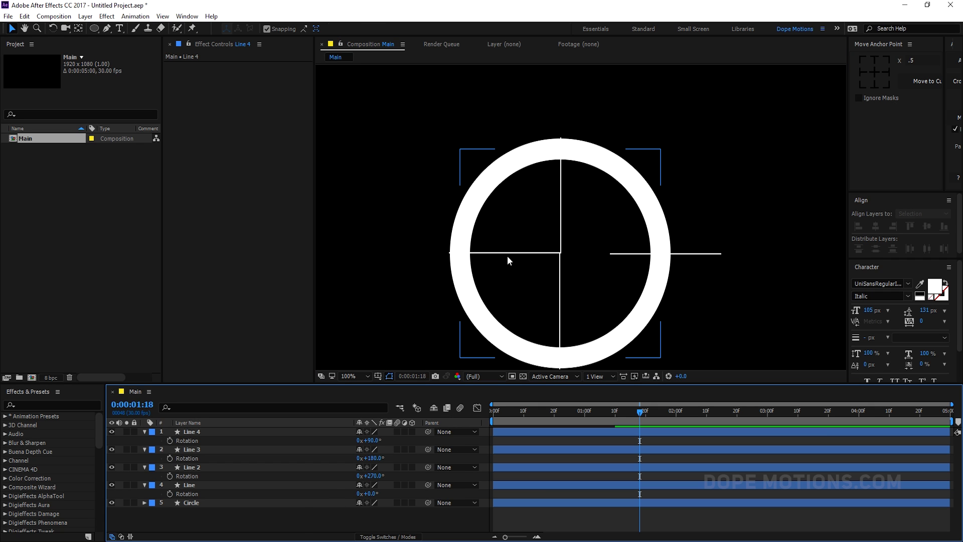
left_click(184, 450)
mouse_move(561, 254)
left_mouse_down()
mouse_move(556, 306)
mouse_move(561, 228)
mouse_move(561, 236)
left_mouse_up()
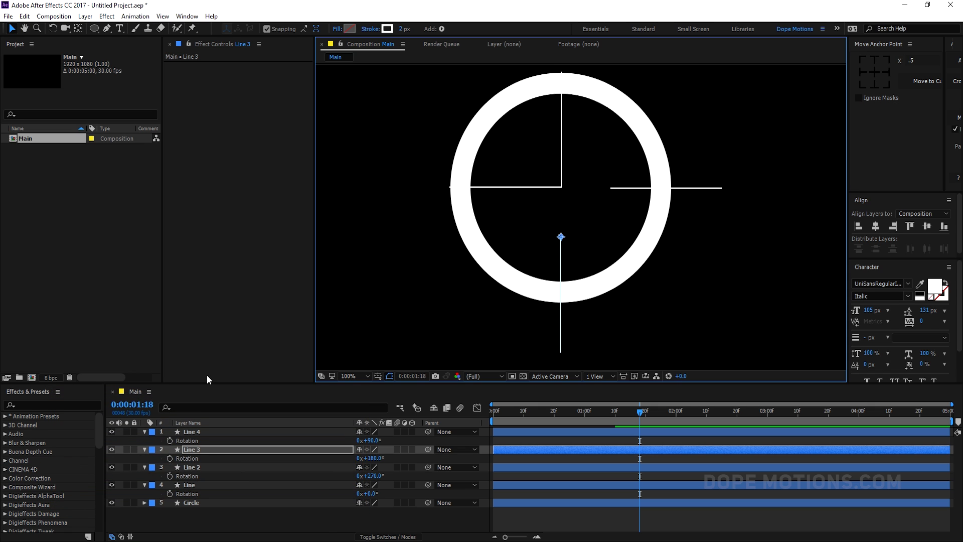
- Move Line 2 leftward and Line upward from the ring's centre so that both cross the ring
left_click(197, 466)
left_click_drag(559, 191, 500, 192)
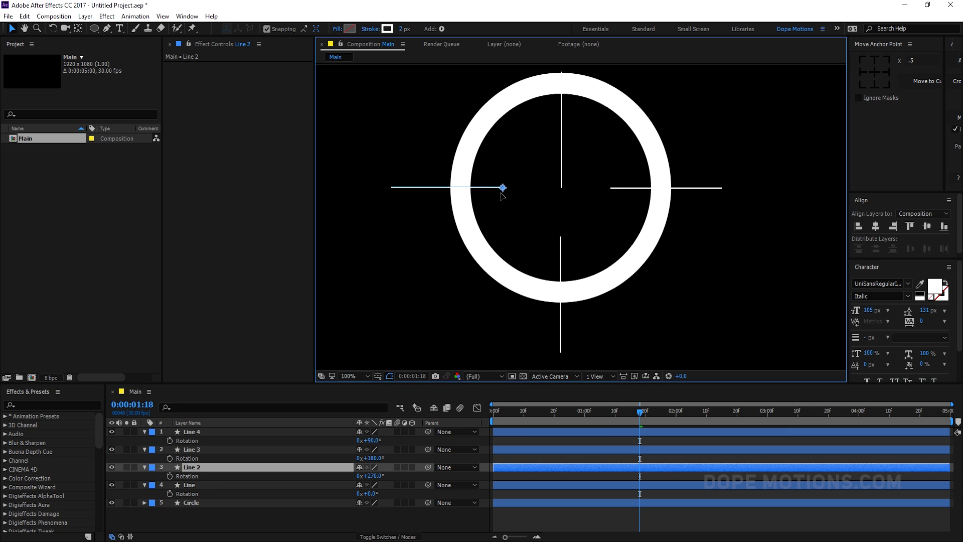
key("Return")
left_click(221, 485)
left_click_drag(561, 192, 562, 143)
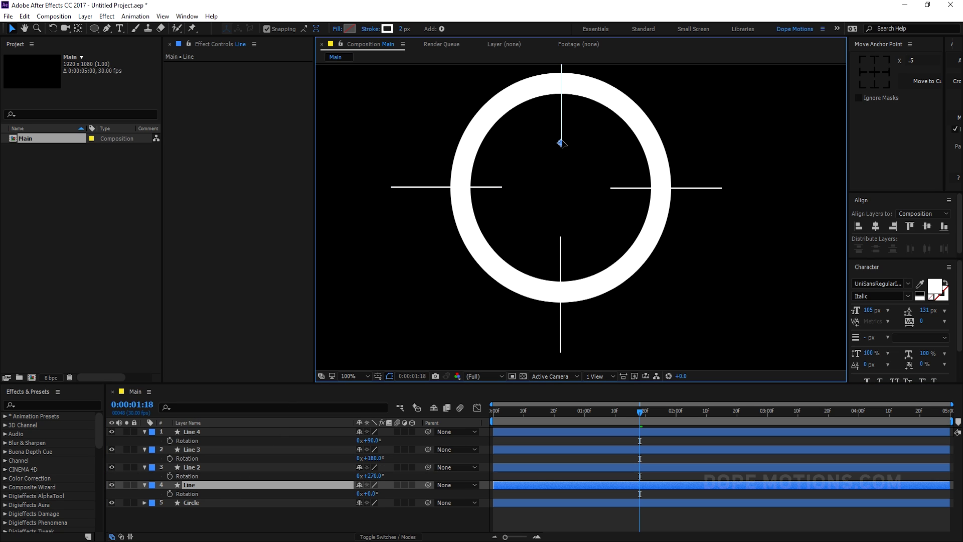
key("Return")
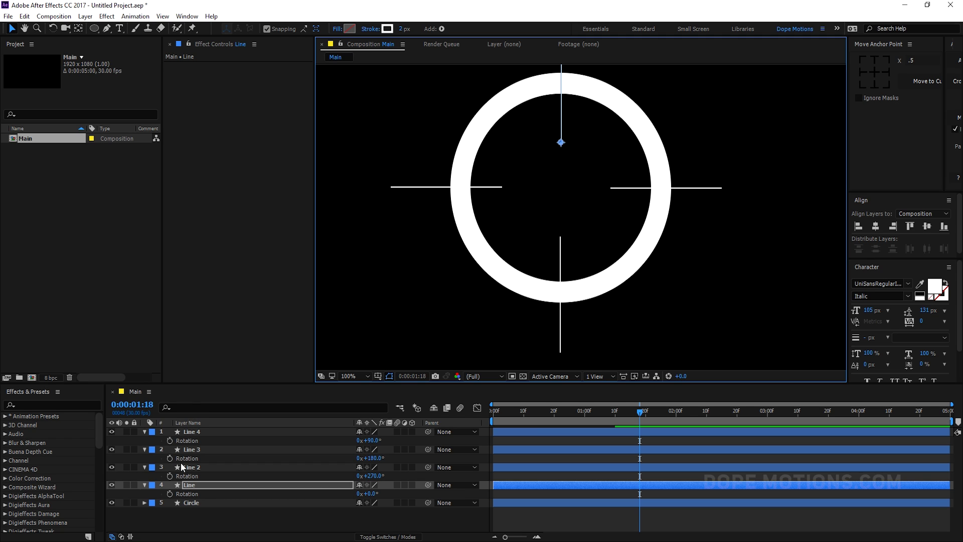
- Go through the line layers and nudge Line 3 slightly downward to even out the spacing
key("Return")
key("ctrl+Up")
key("ctrl+Up")
key("ctrl+Up")
key("Return")
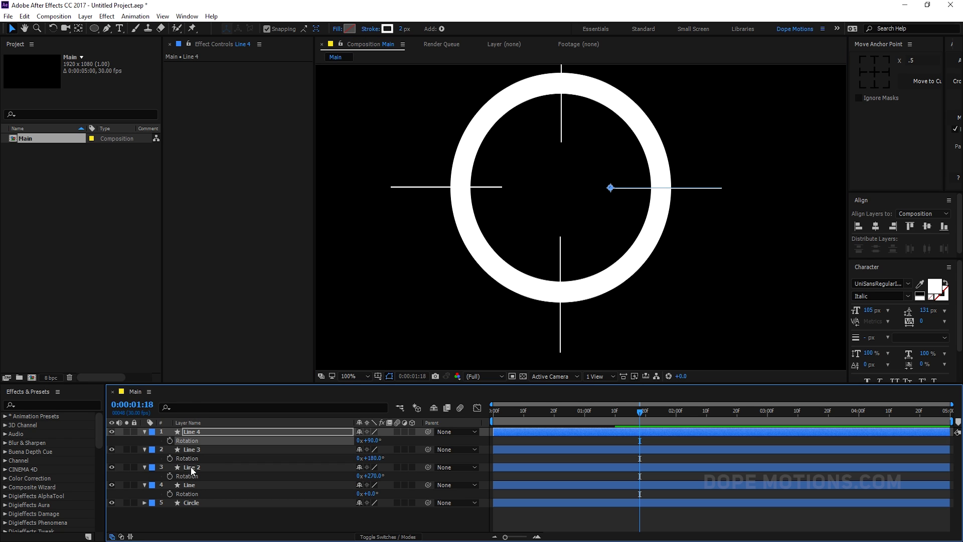
left_click(191, 462)
left_click(195, 450)
key("Return")
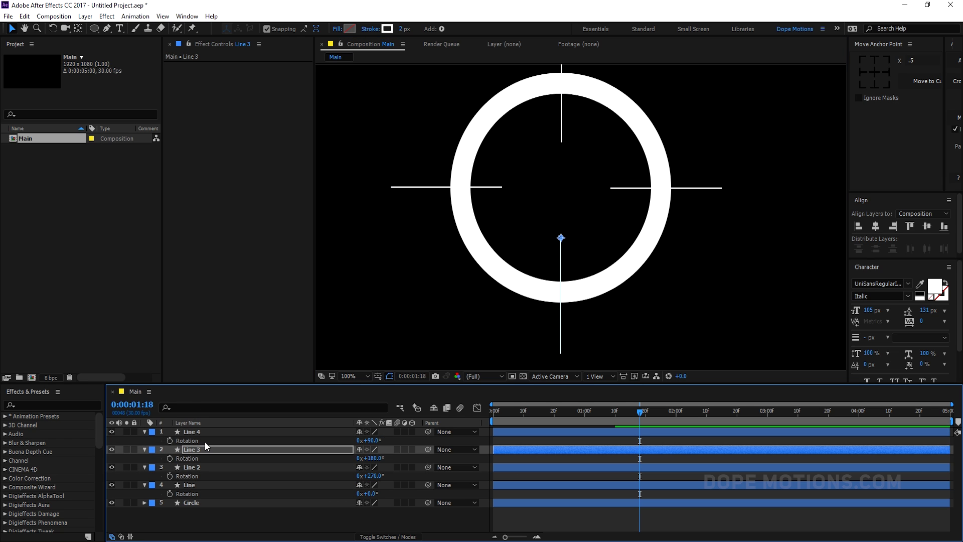
- Add a new null object to the Main composition
left_click(159, 525)
scroll(537, 260, "down", 4)
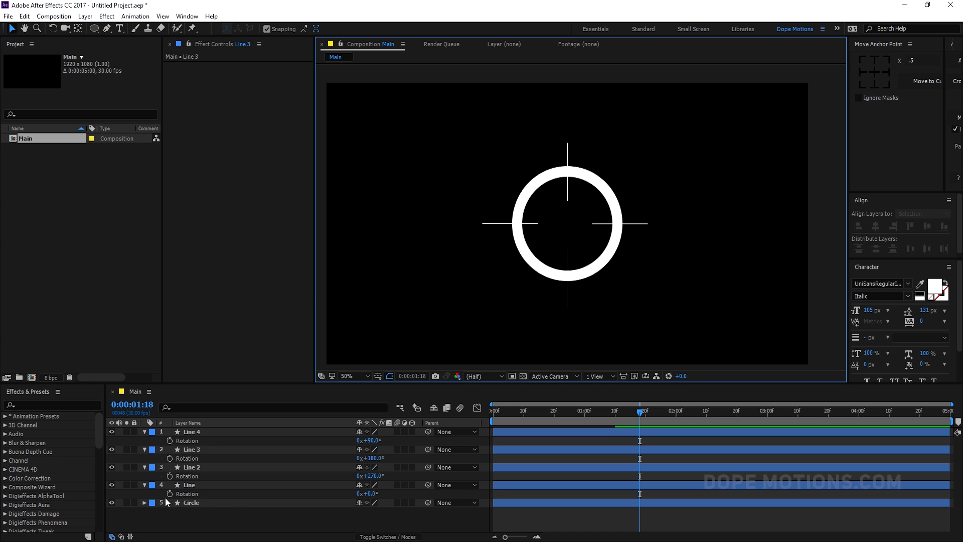
right_click(203, 509)
mouse_move(269, 410)
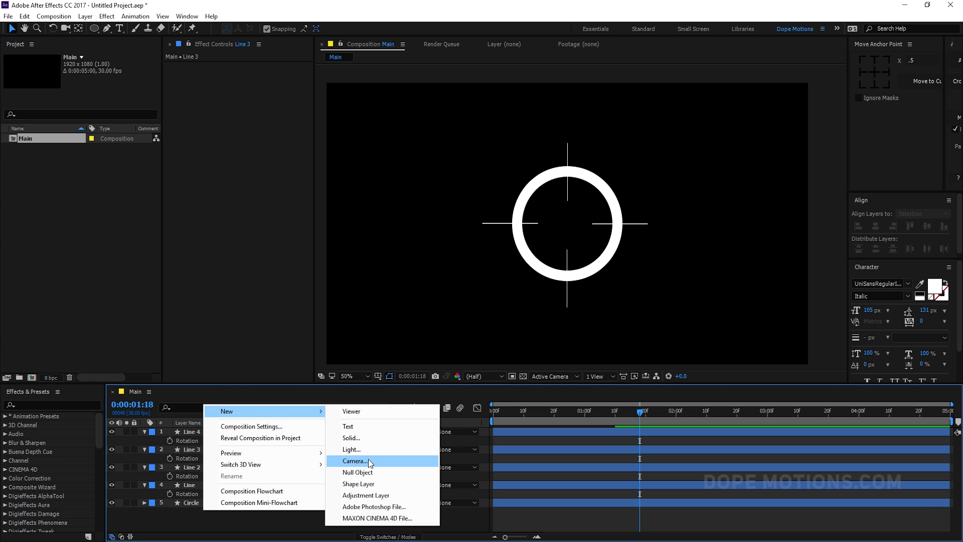
left_click(358, 472)
- Parent Line 4, Line 3, Line 2 and Line to the null object
left_click(187, 440)
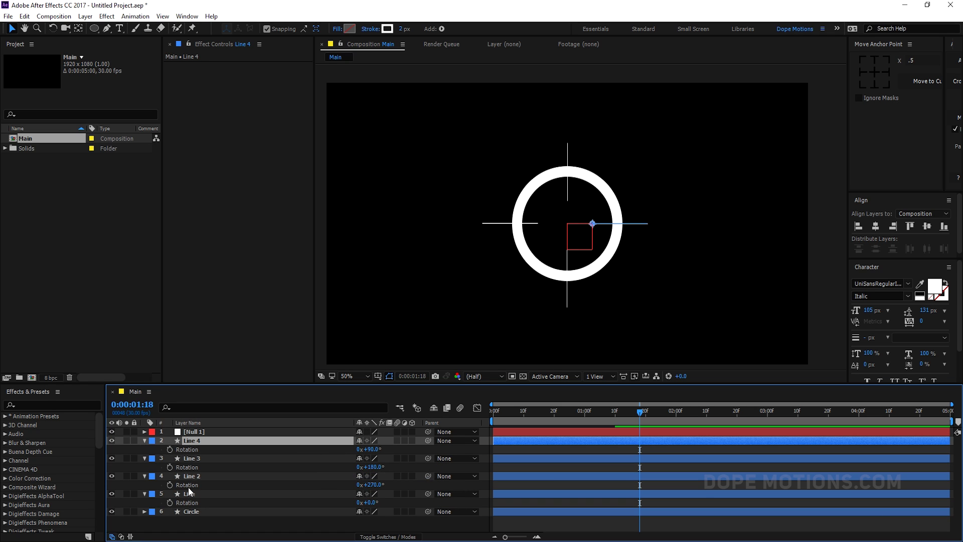
left_click(187, 492, "shift")
left_click_drag(426, 439, 196, 432)
- Set the null object's rotation to 45° and check the animation near its start
left_click(195, 431)
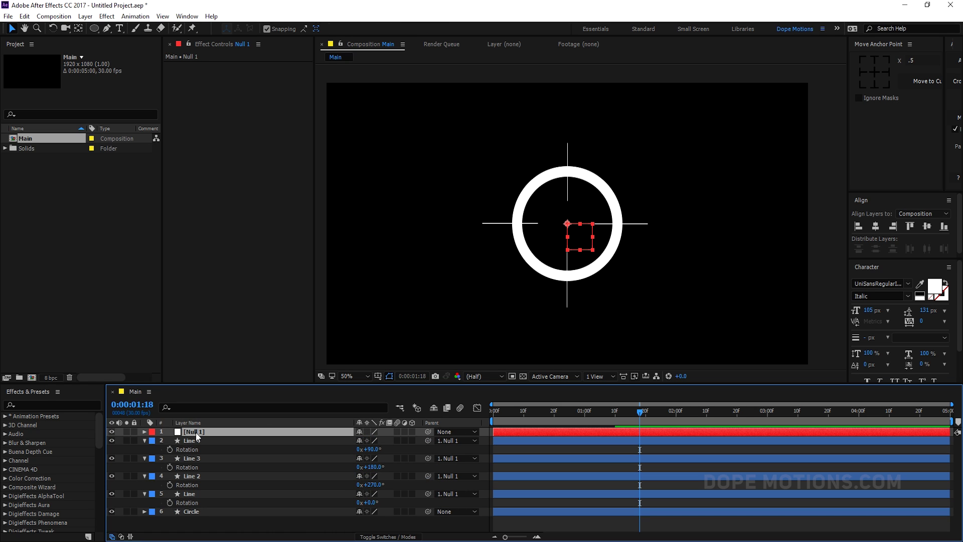
key("r")
left_click_drag(370, 439, 393, 439)
left_click(371, 440)
type("45")
left_click(495, 458)
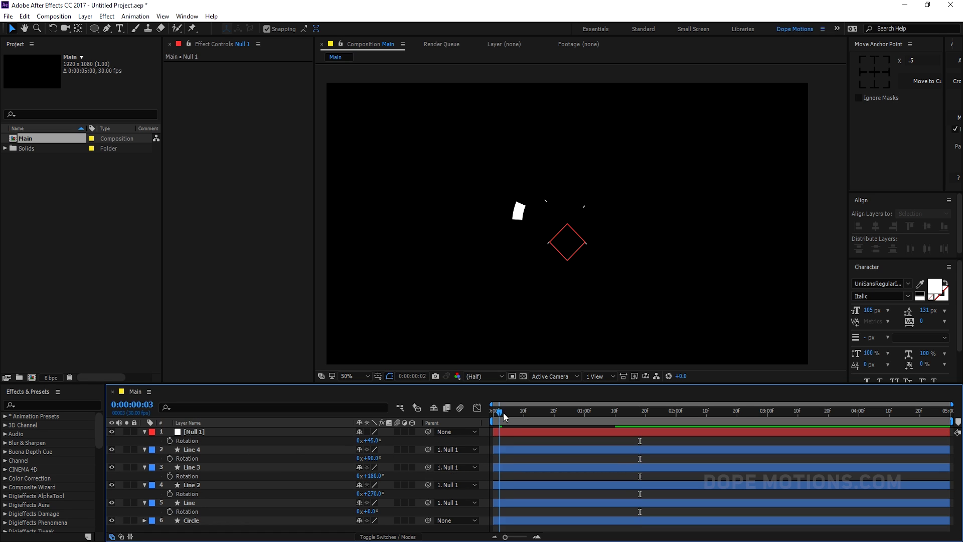
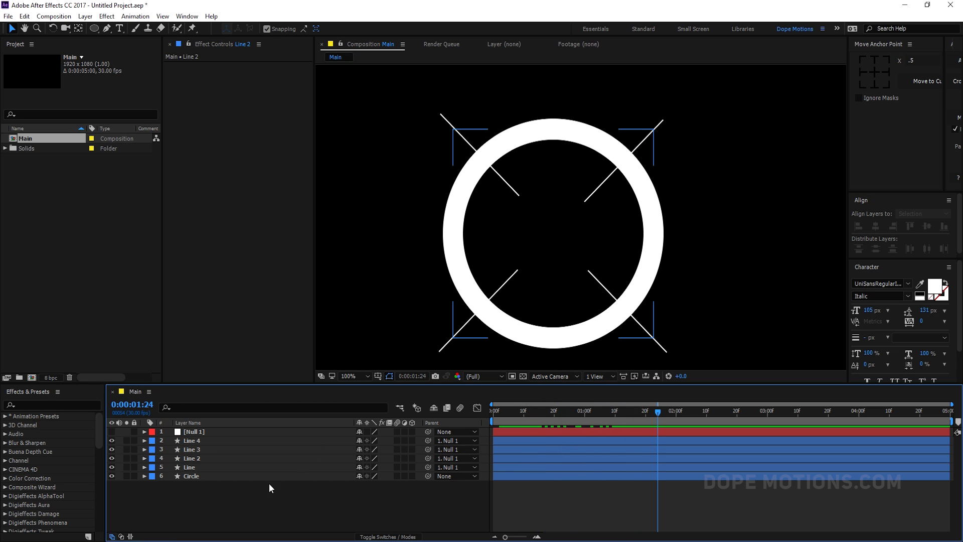
- Draw a wide rectangle about 529 by 145 px across the middle of the ring on a new shape layer
mouse_move(95, 25)
left_mouse_down()
mouse_move(142, 38)
mouse_move(153, 28)
left_mouse_up()
left_click_drag(426, 195, 692, 270)
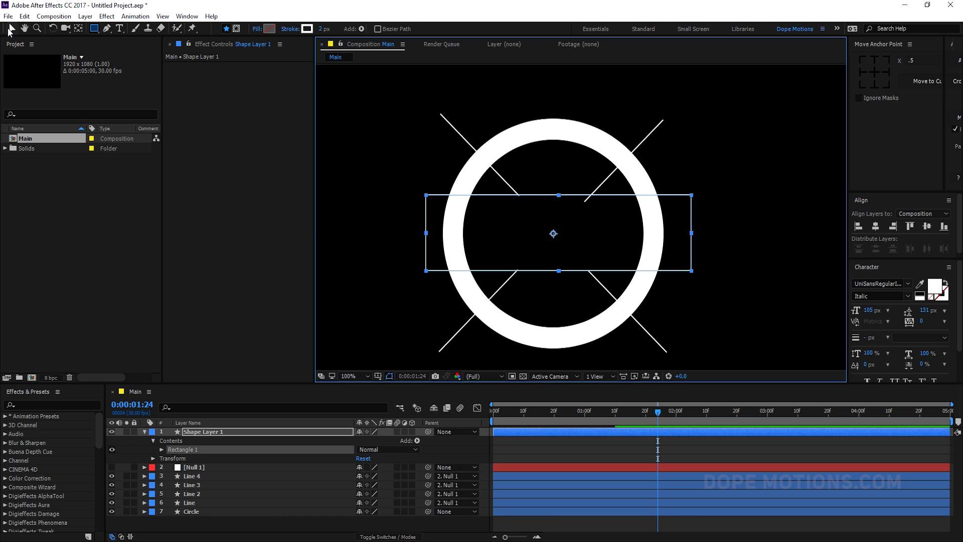
key("v")
- Identify each line layer and move Line slightly outward so its inner end meets the rectangle's upper edge
left_click(194, 467)
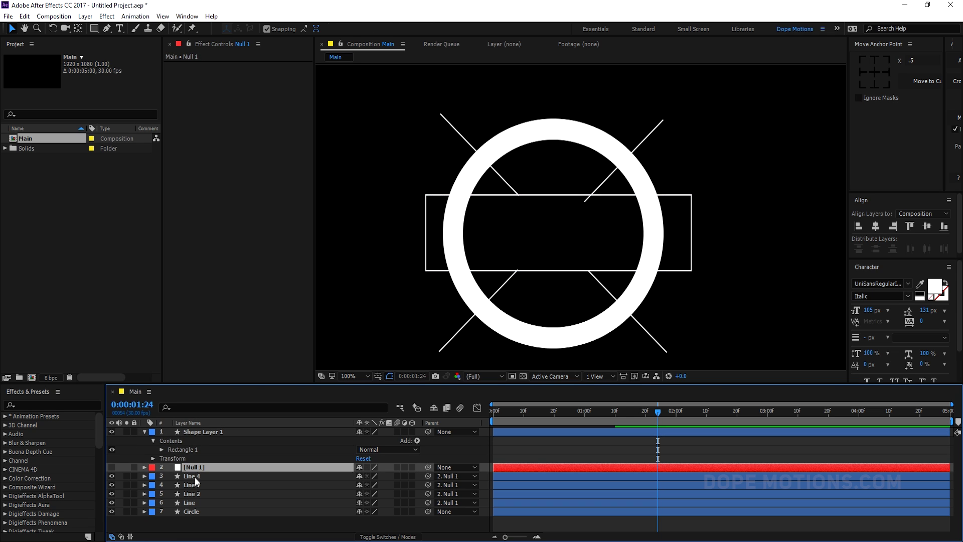
left_click(195, 476)
left_click(195, 485)
left_click(197, 494)
left_click(197, 503)
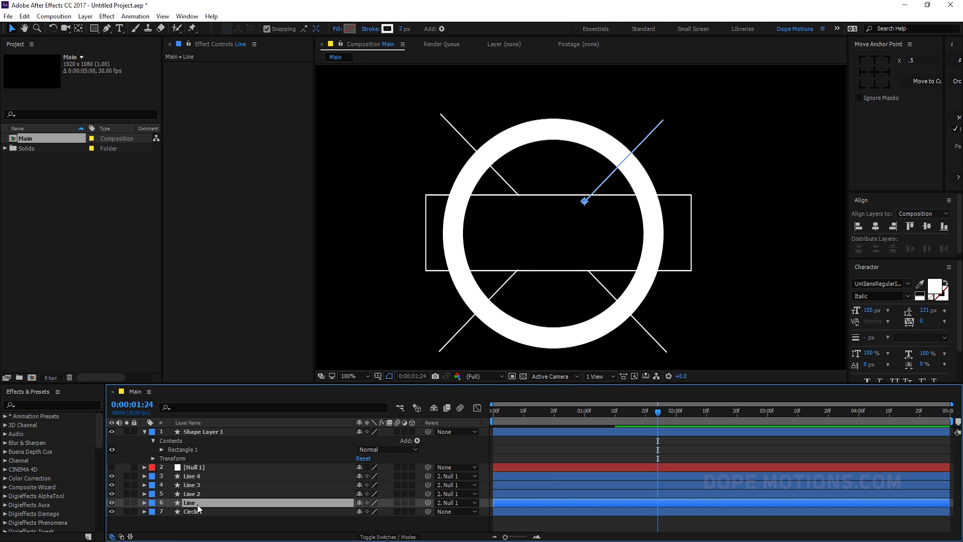
left_click_drag(584, 201, 591, 197)
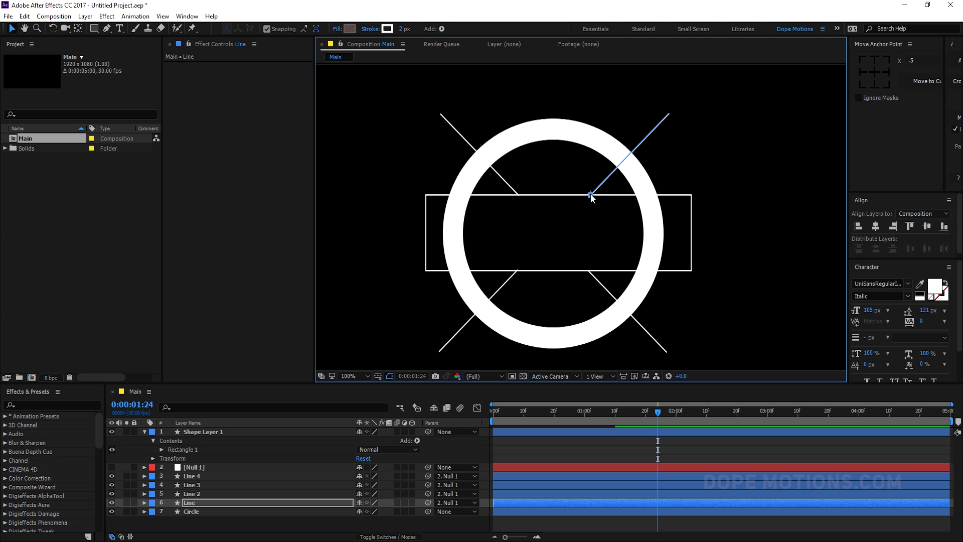
left_click(229, 516)
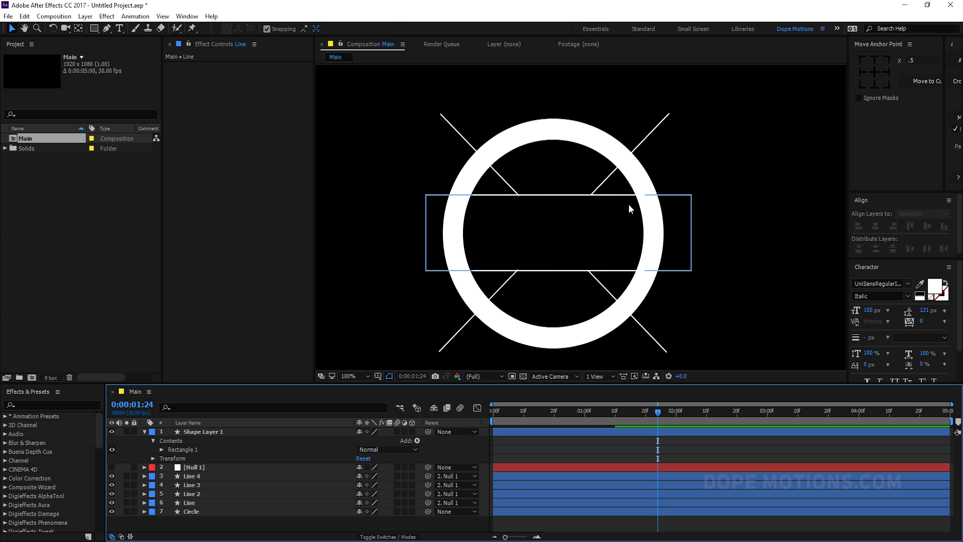
- Nudge Line 4 and Line 3 so that their inner ends sit on the rectangle's lower edge
left_click(501, 179)
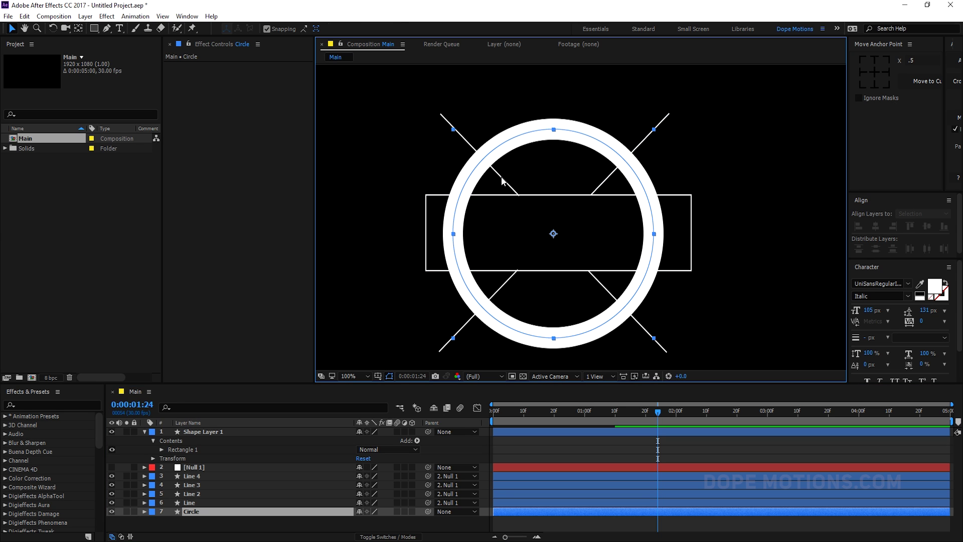
left_click(202, 475)
left_click_drag(588, 270, 591, 271)
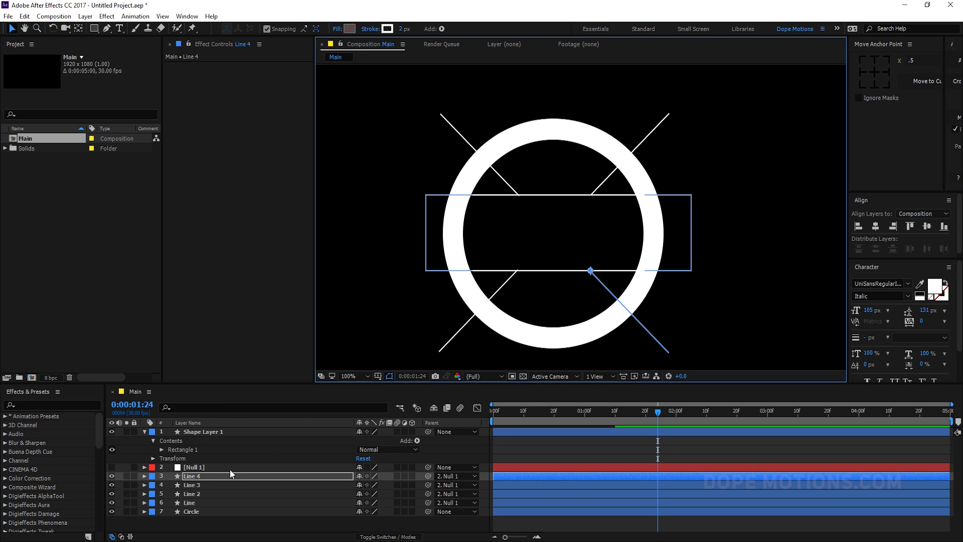
left_click(189, 484)
left_click_drag(518, 272, 516, 270)
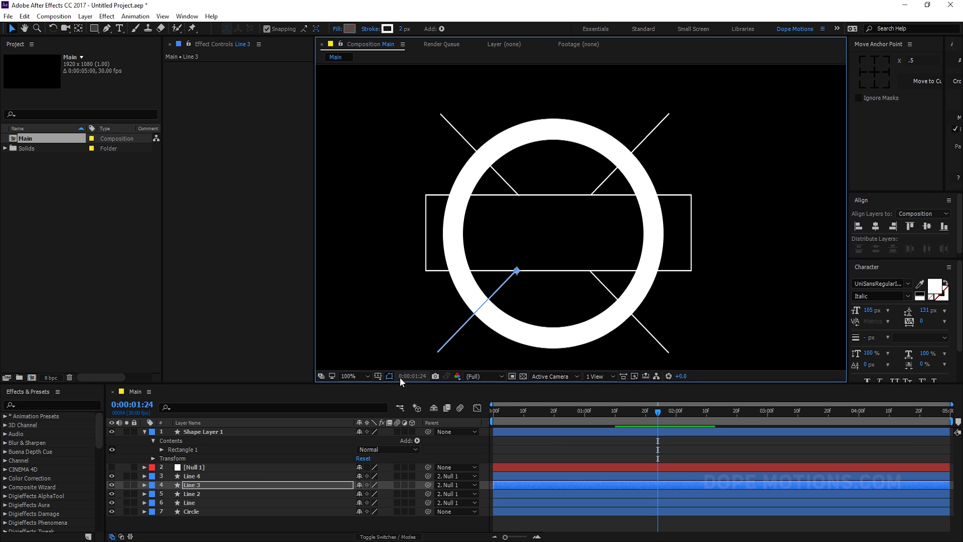
- Nudge Line 2 so that its inner end lines up with the rectangle's upper edge
left_click(195, 494)
left_click_drag(518, 193, 518, 196)
left_click(787, 204)
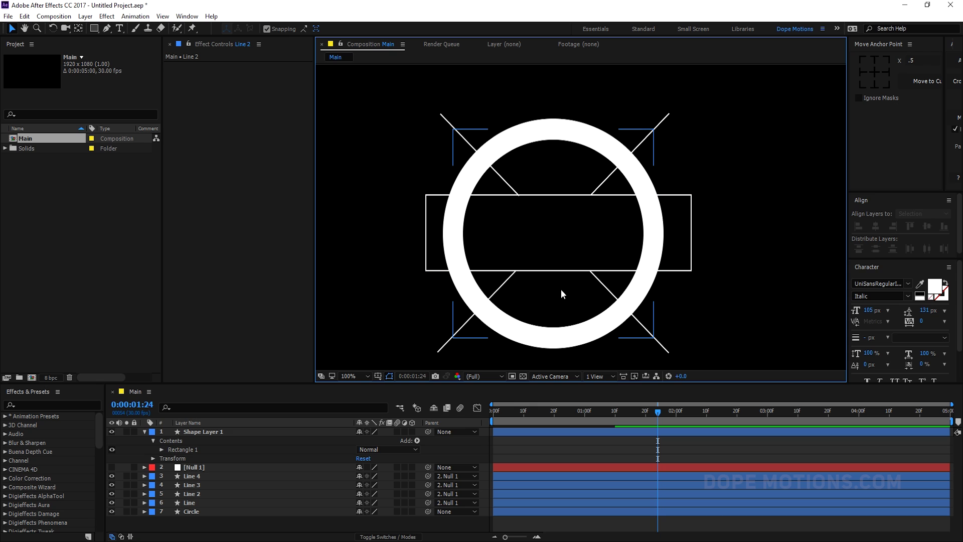
- Collapse the rectangle's shape layer and rename it Box
left_click(144, 431)
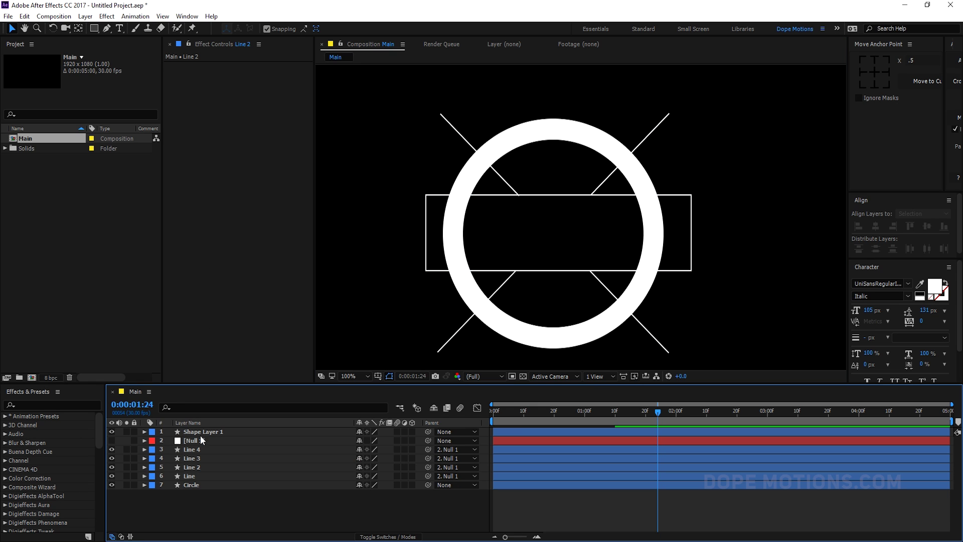
left_click(208, 433)
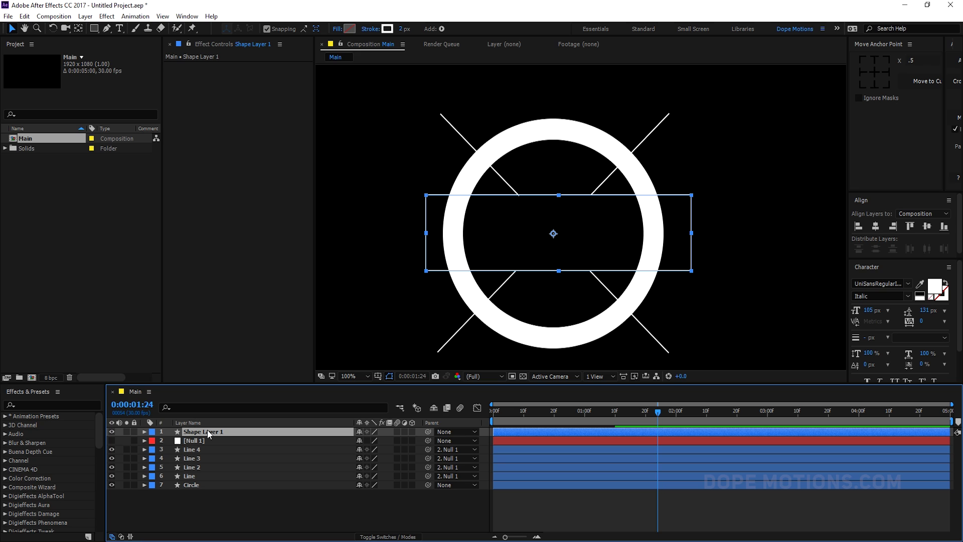
key("Return")
type("Box")
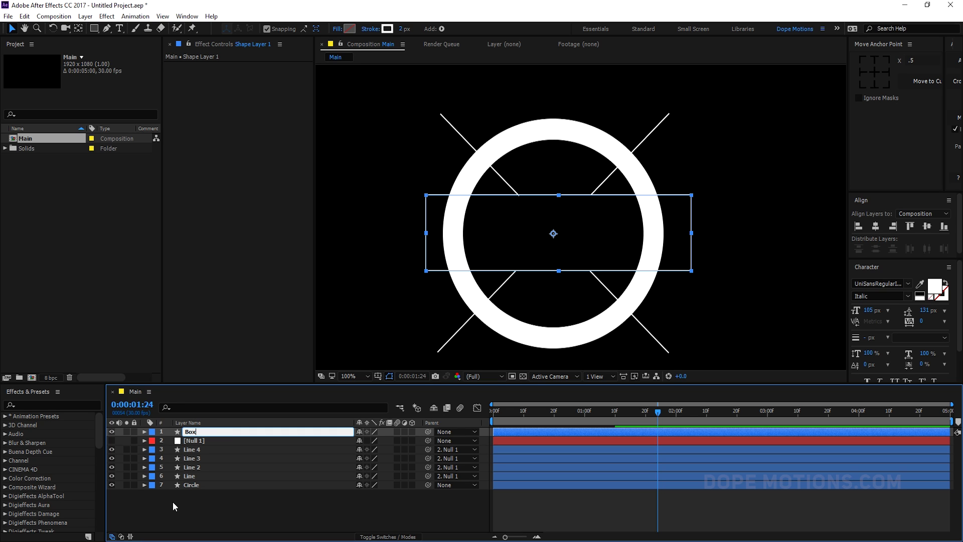
left_click(172, 501)
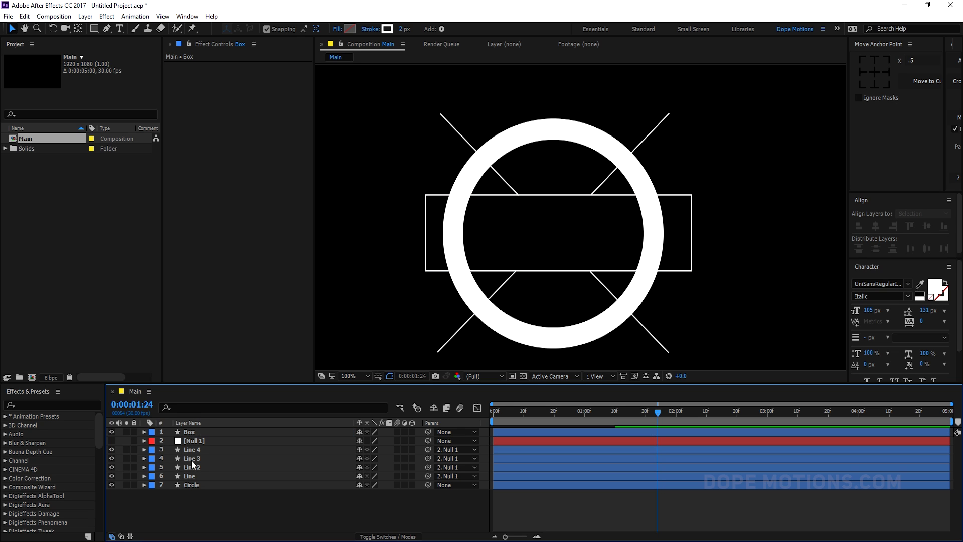
- Set the Box layer's stroke width to 1 px
left_click(192, 431)
left_click(402, 28)
left_click(219, 504)
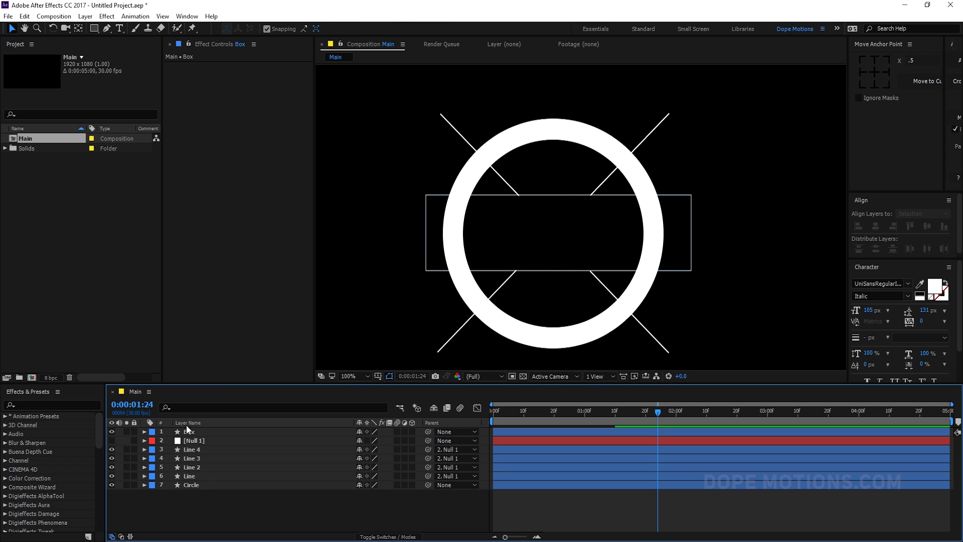
- Unlink the size proportions of the Box layer's rectangle path and set its width to 450
left_click(144, 431)
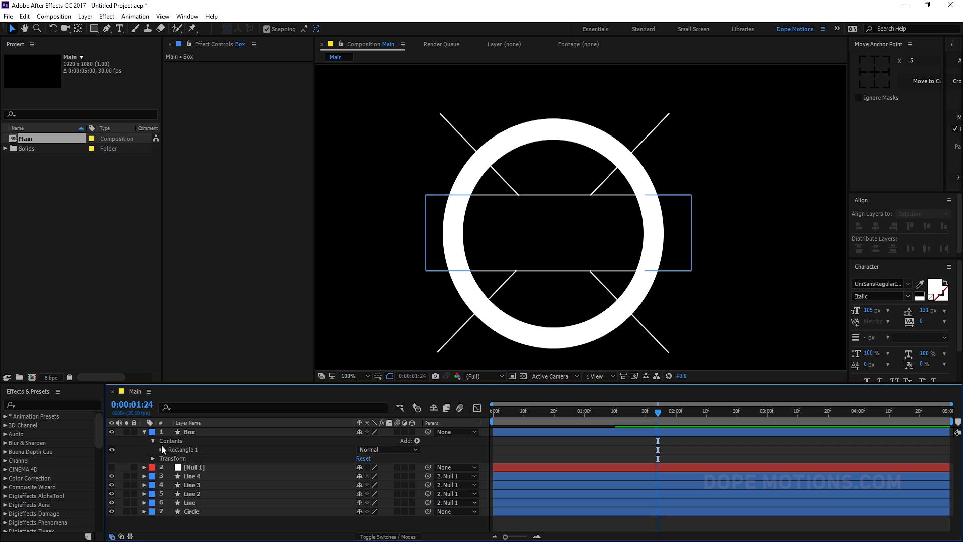
left_click(161, 450)
left_click(170, 458)
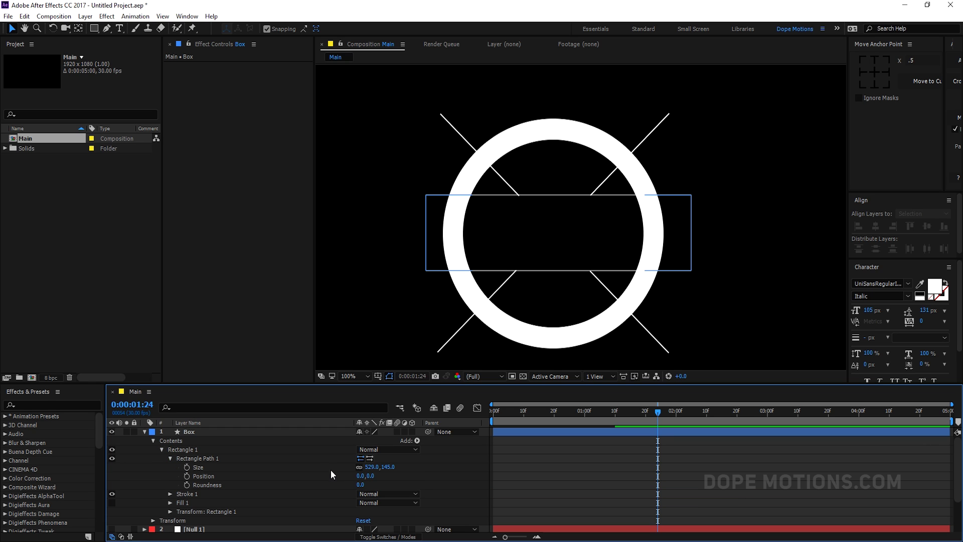
left_click_drag(367, 466, 340, 467)
left_click(371, 467)
type("450")
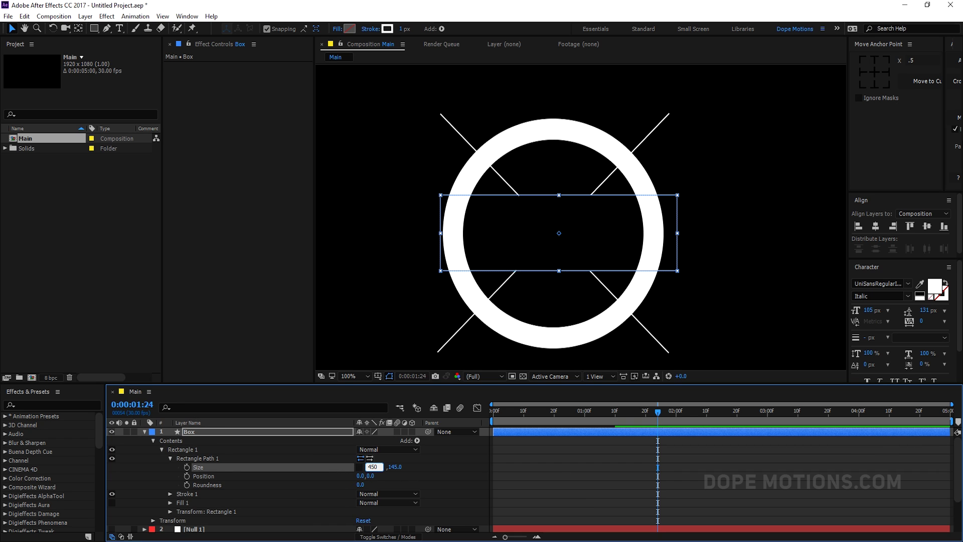
- Centre the Box layer's anchor point on the rectangle and align the layer to the composition's centre both horizontally and vertically
left_click(874, 72)
left_click(876, 226)
left_click(927, 226)
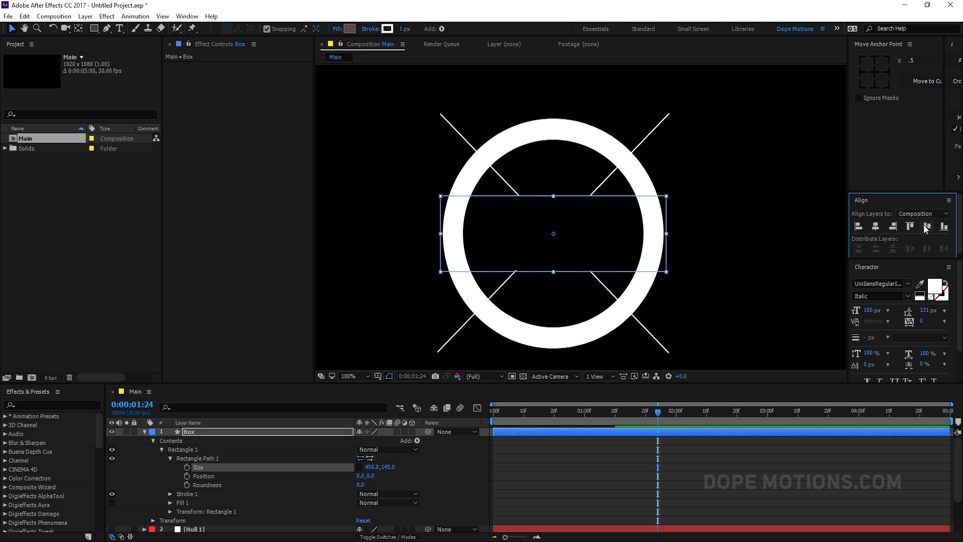
left_click(273, 484)
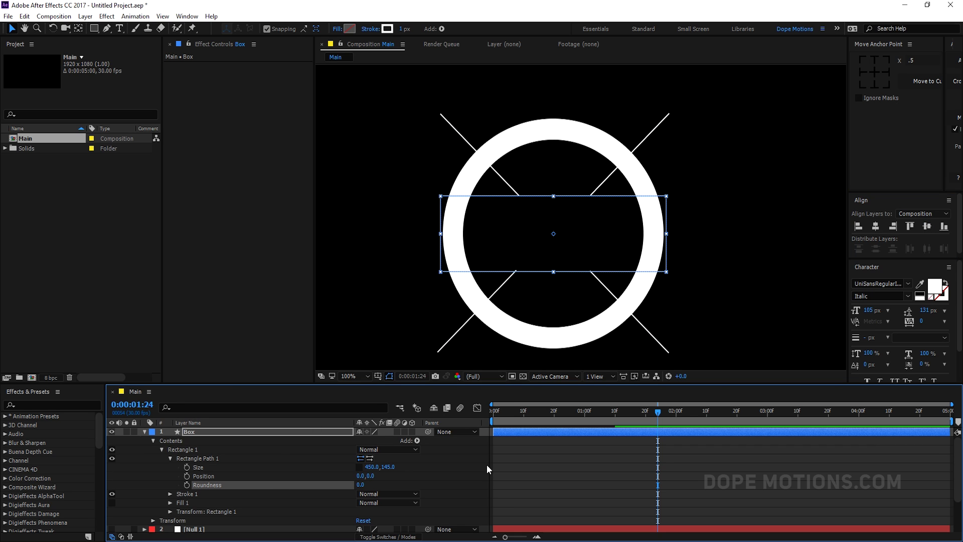
left_click(512, 481)
left_click(216, 471)
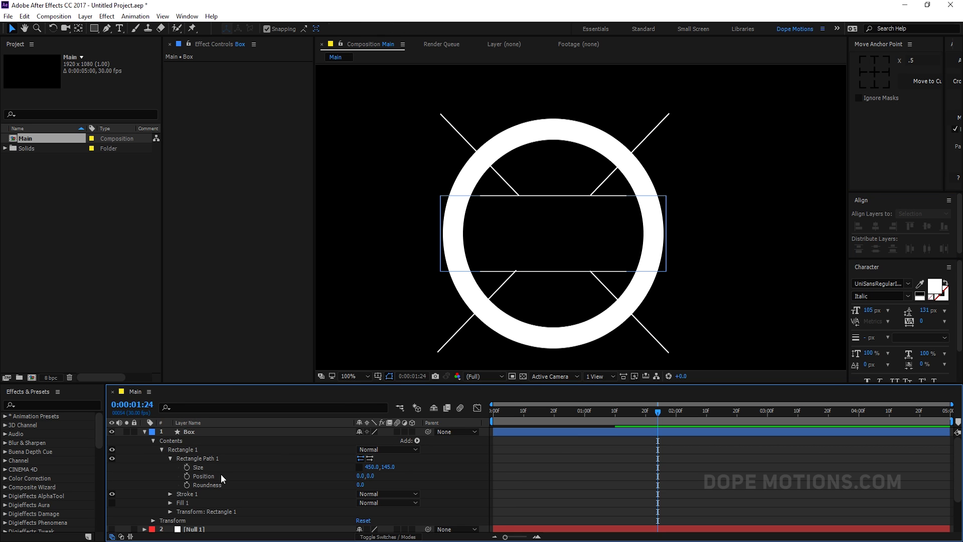
- Set the height of the Box layer's rectangle path to 120
left_click_drag(386, 468, 372, 468)
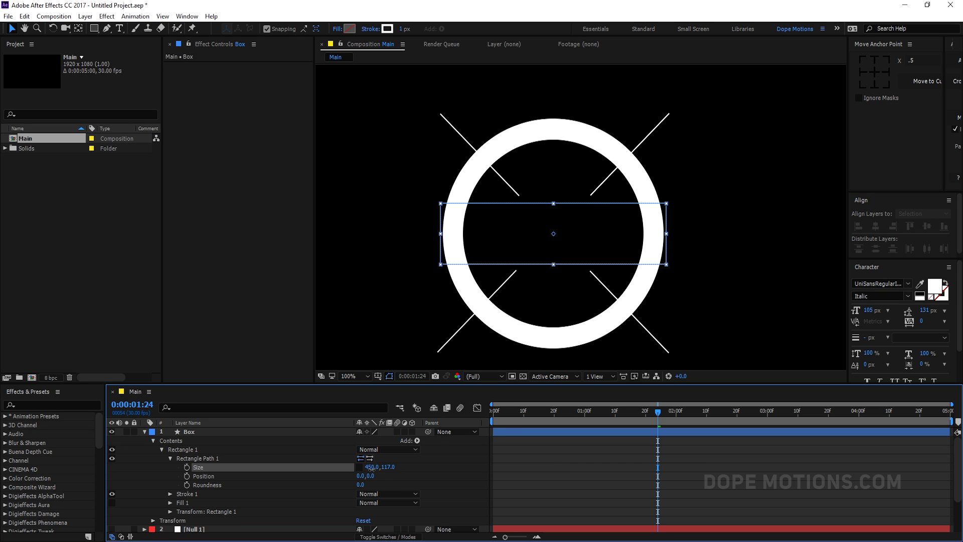
left_click(387, 466)
type("1")
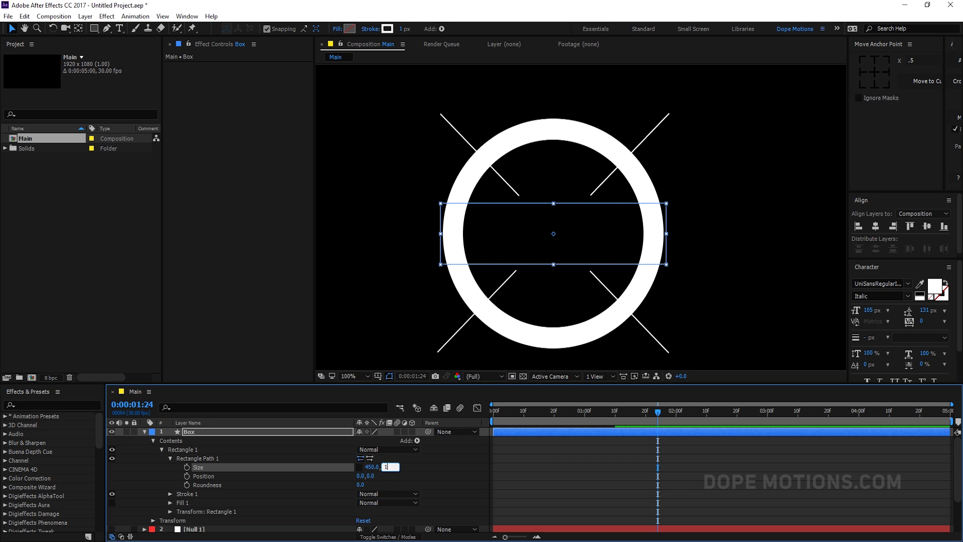
type("00")
key("Return")
left_click(387, 466)
type("120")
key("Return")
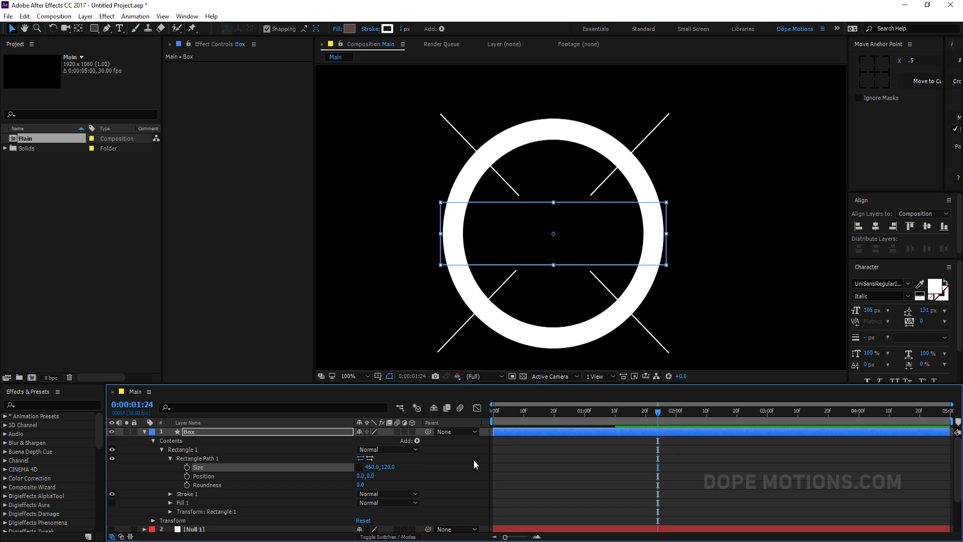
left_click(458, 464)
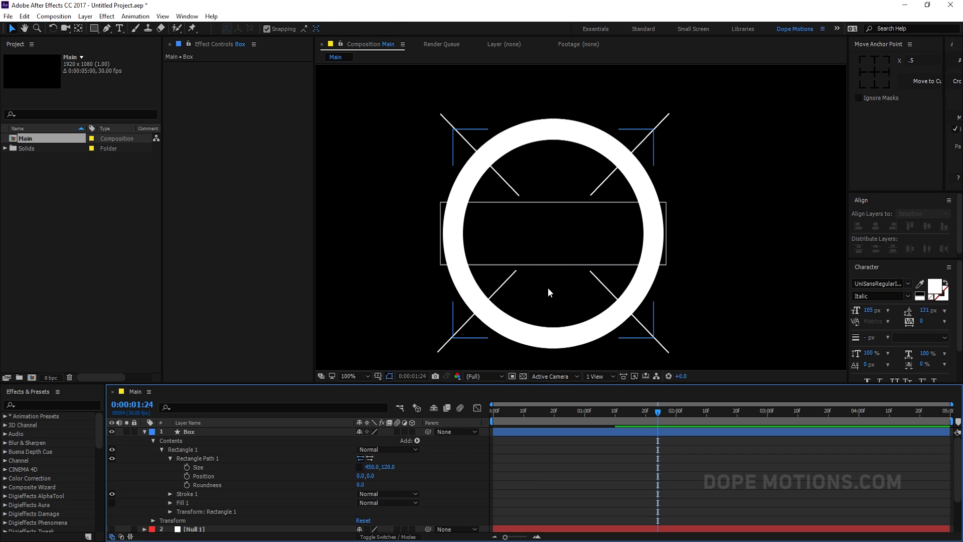
- Set the width of the Box layer's rectangle path to 500
left_click(260, 458)
left_click(364, 469)
type("500")
left_click(416, 468)
left_click(183, 462)
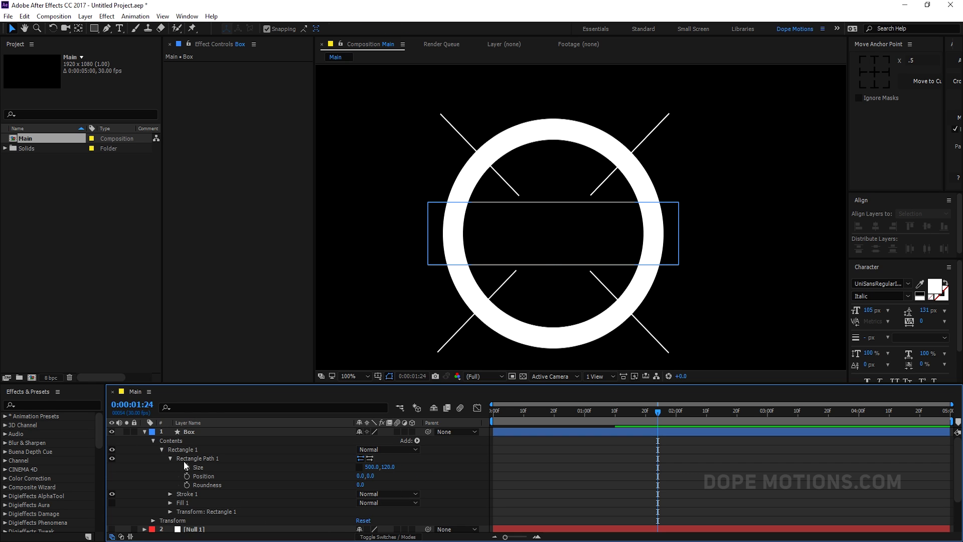
- Add Trim Paths to the Box layer and set its End value to 0%
left_click(162, 449)
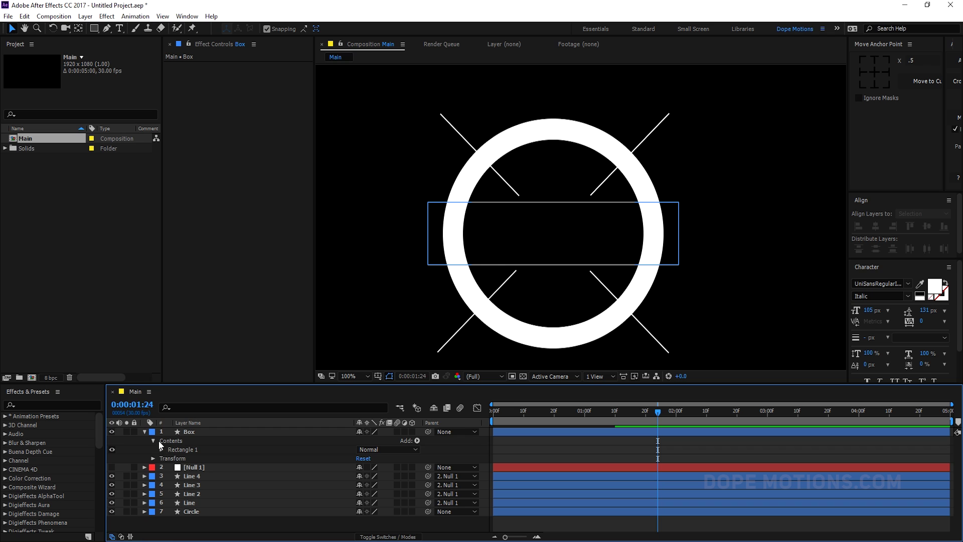
left_click(152, 440)
left_click(416, 440)
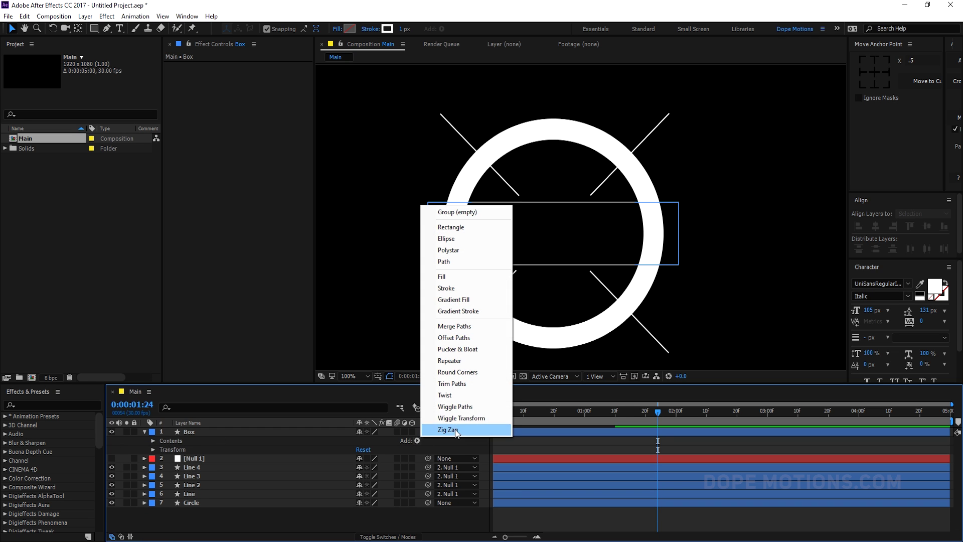
left_click(458, 383)
left_click(161, 457)
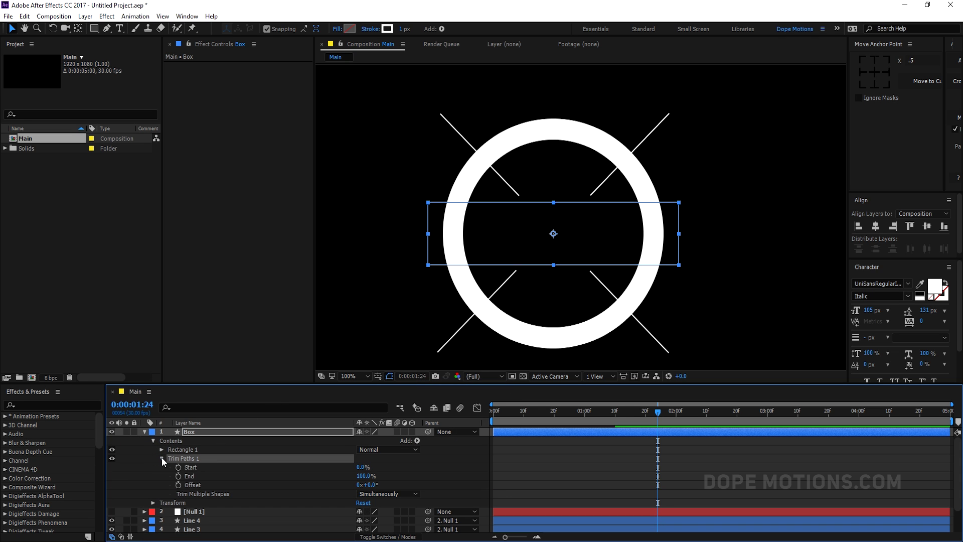
left_click_drag(363, 475, 278, 484)
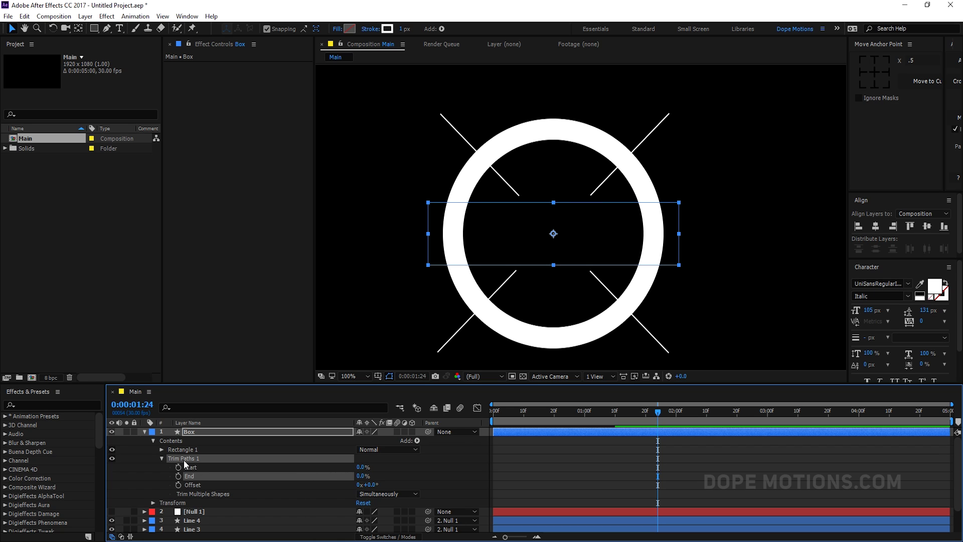
- Replace the Box layer's Trim Paths with a copy of the Circle layer's animated Trim Paths
key("Delete")
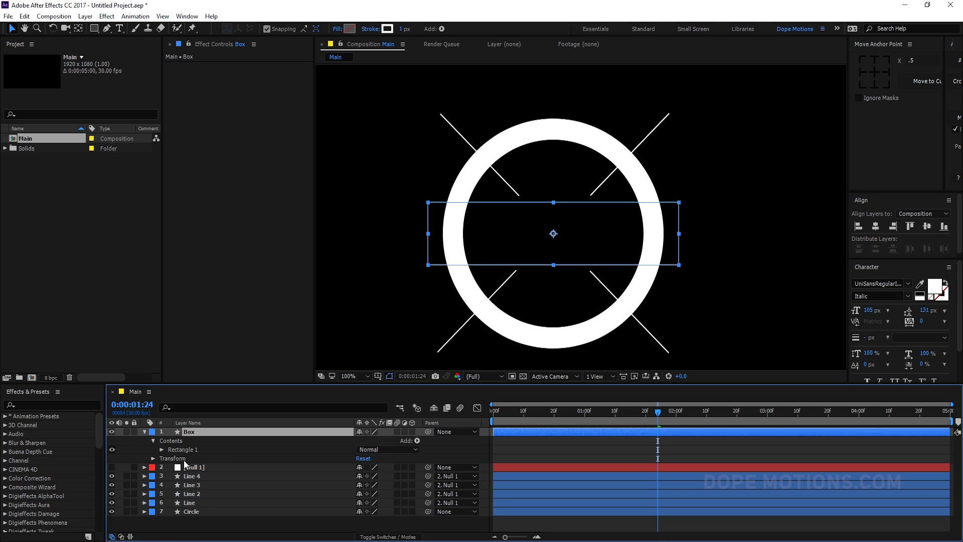
left_click(185, 511)
left_click(144, 512)
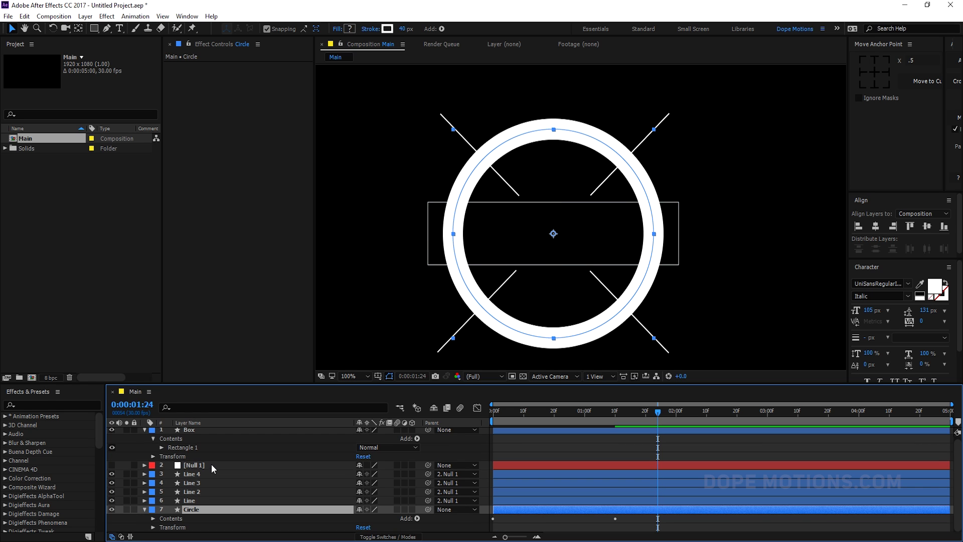
scroll(203, 494, "down", 2)
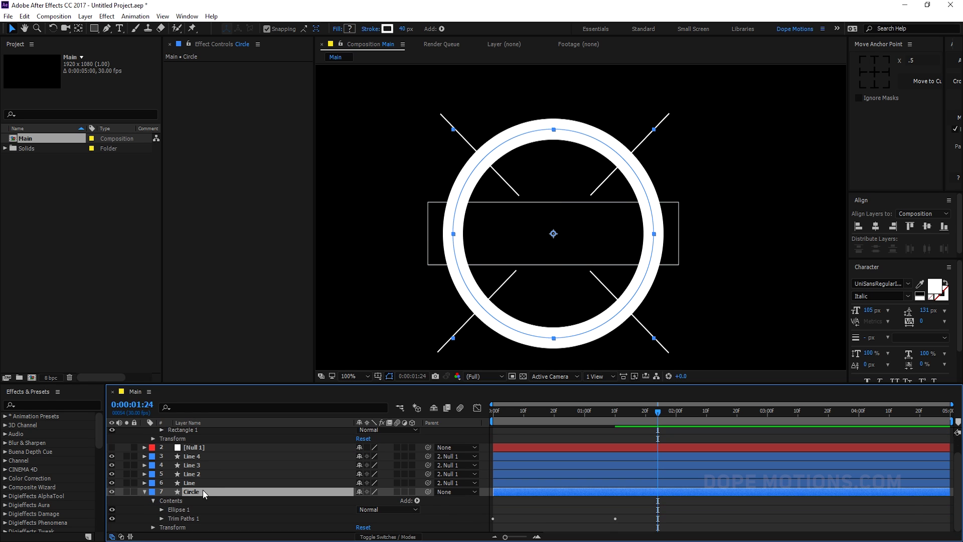
left_click(178, 519)
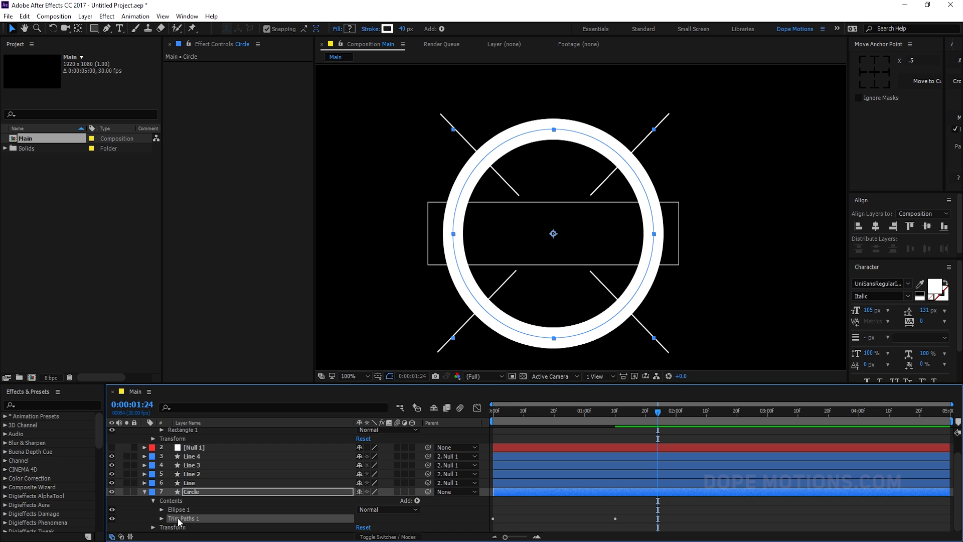
left_click(197, 436)
scroll(194, 434, "up", 2)
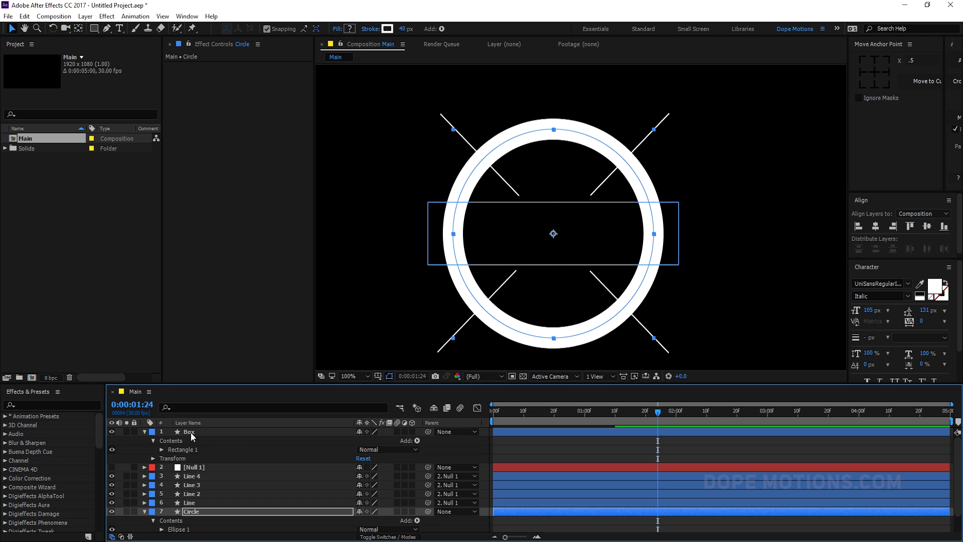
left_click(190, 432)
key("ctrl+v")
- Preview the animation and shift the Box layer's Trim Paths End and Offset keyframes to start at the beginning of the composition
left_click(509, 420)
key("space")
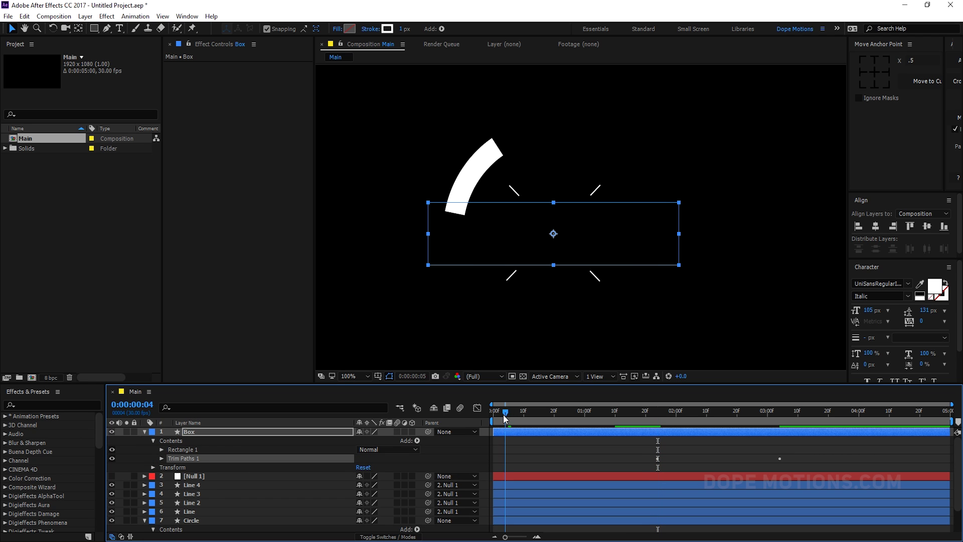
left_click(390, 375)
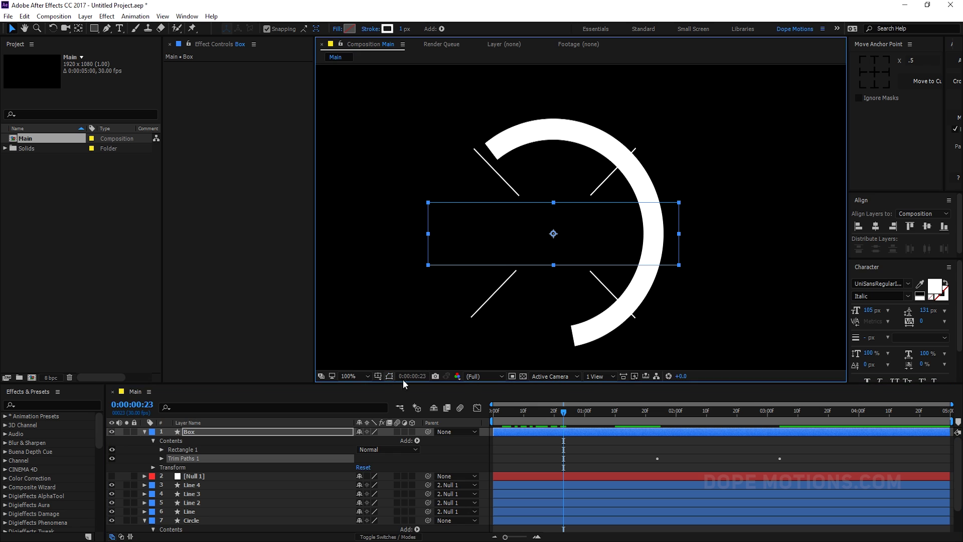
left_click_drag(562, 417, 658, 417)
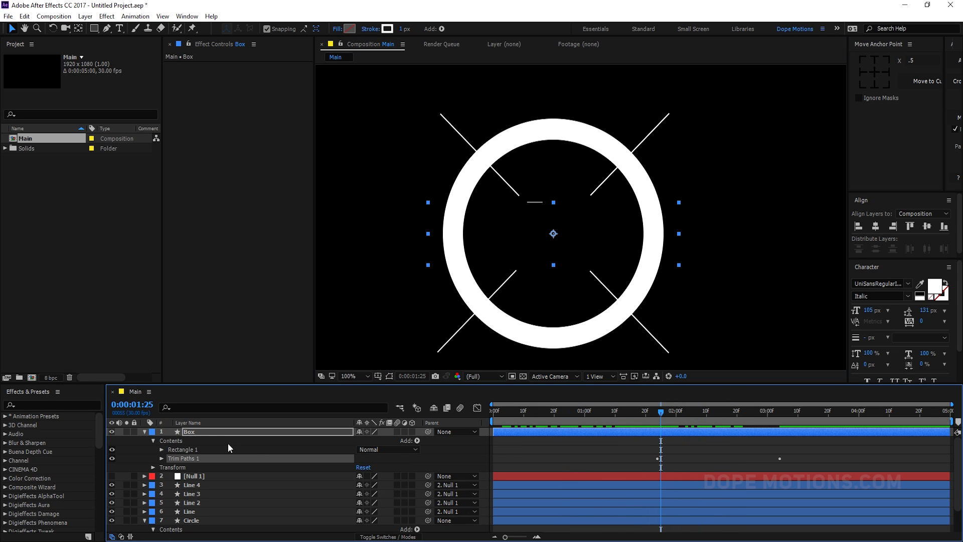
left_click(207, 434)
key("u")
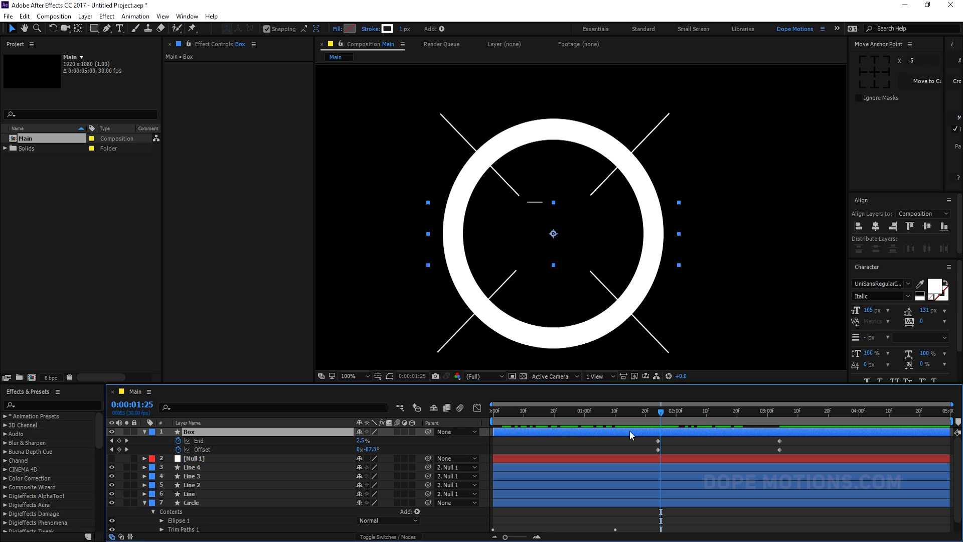
left_click_drag(645, 437, 615, 443)
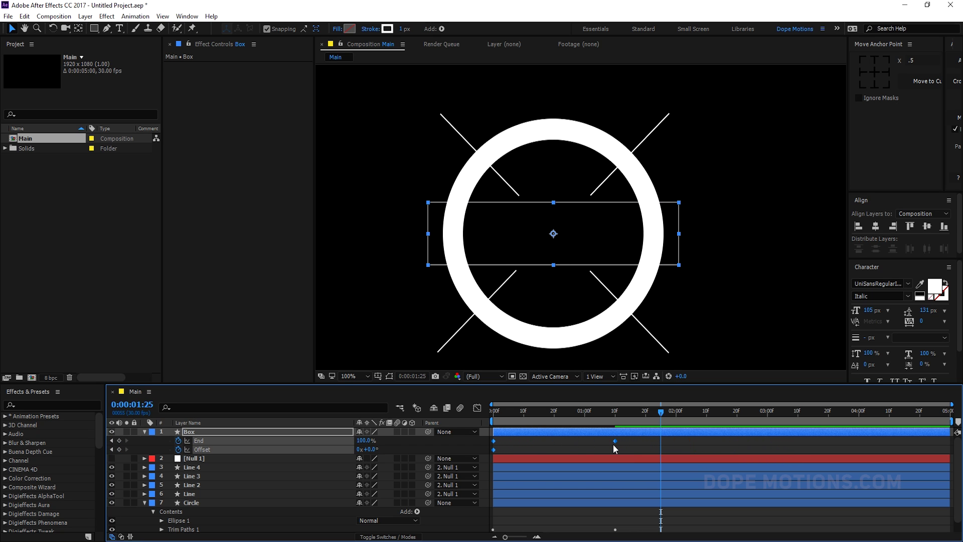
- Scrub through the animation to 0:00:01:13 and collapse the properties of all layers in the timeline
left_click(627, 441)
left_click_drag(505, 410, 623, 420)
key("ctrl+a")
key("u")
left_click(161, 506)
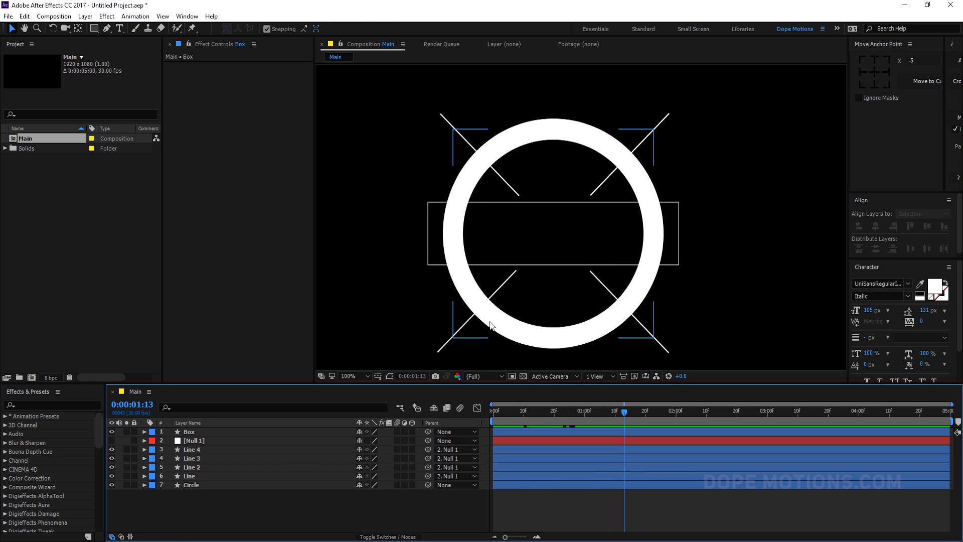
- Add a text layer reading DYNAMIC over the box
left_click(119, 29)
left_click(503, 231)
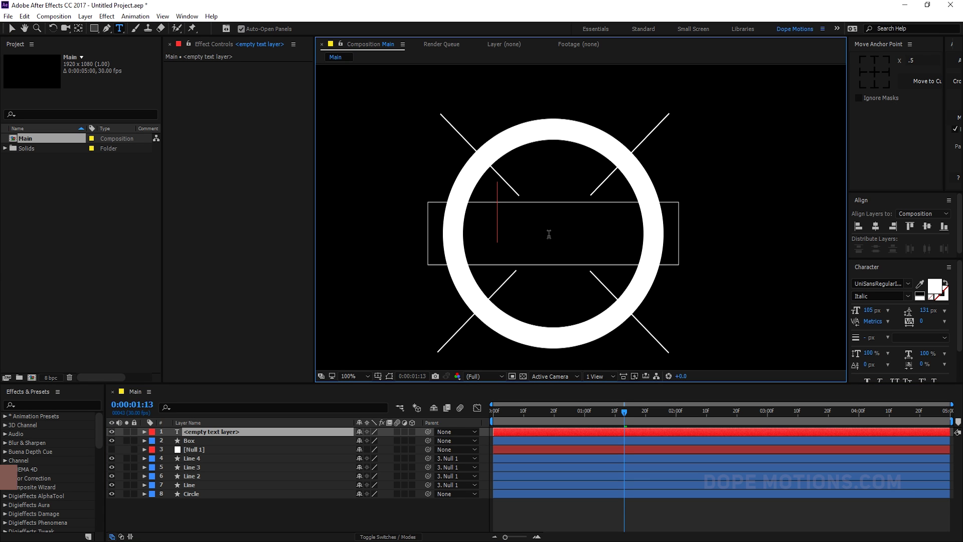
type("DYAN")
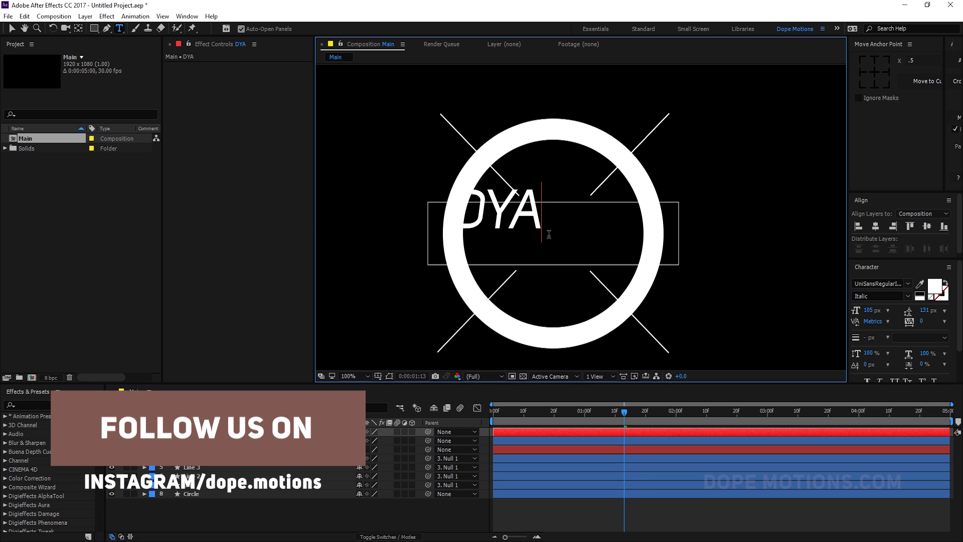
key("BackSpace")
key("BackSpace")
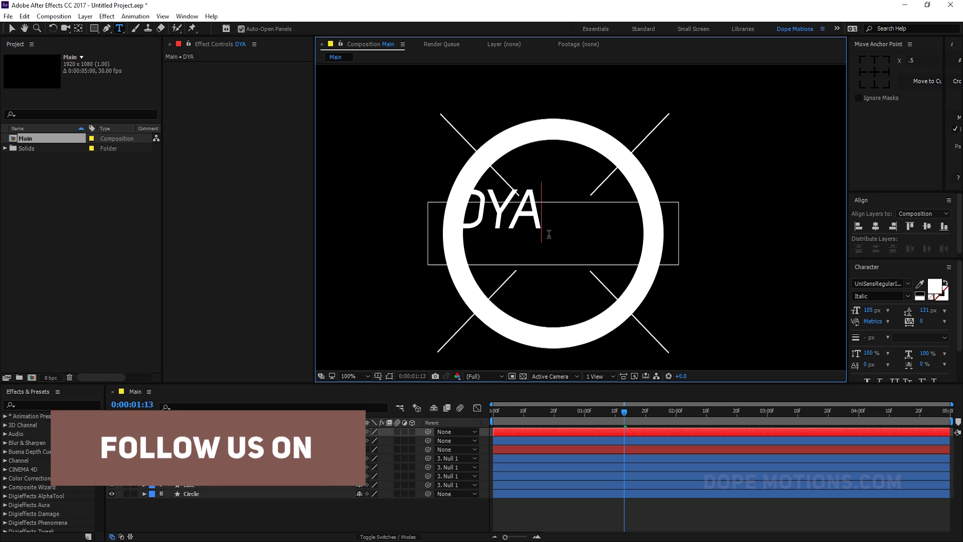
type("NAMIC")
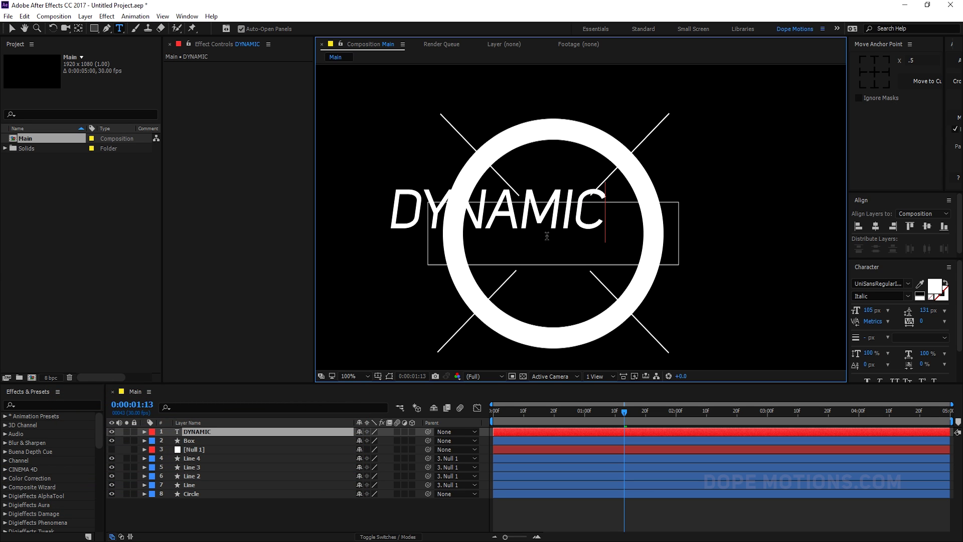
- Centre the DYNAMIC layer's anchor point on the text and align the layer to the composition's centre
left_click(12, 29)
left_click(877, 67)
key("Caps_Lock")
left_click(926, 226)
left_click(926, 227)
key("Caps_Lock")
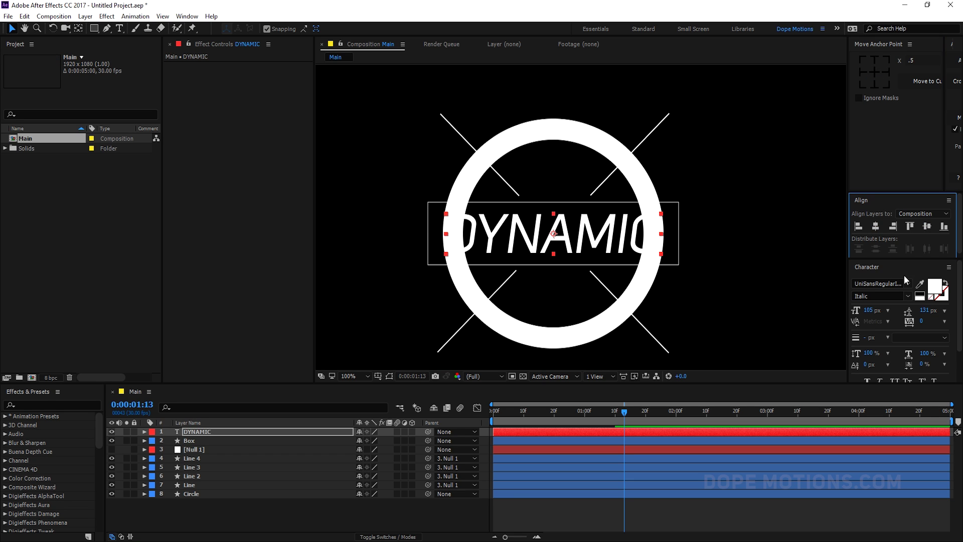
- Set the DYNAMIC text's font to UniSansSemiBold
left_click(891, 284)
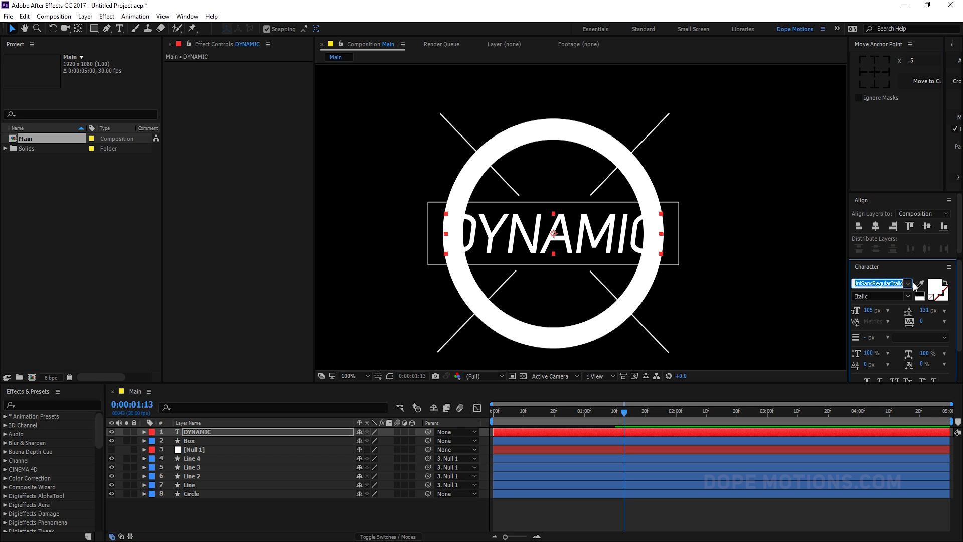
left_click(908, 284)
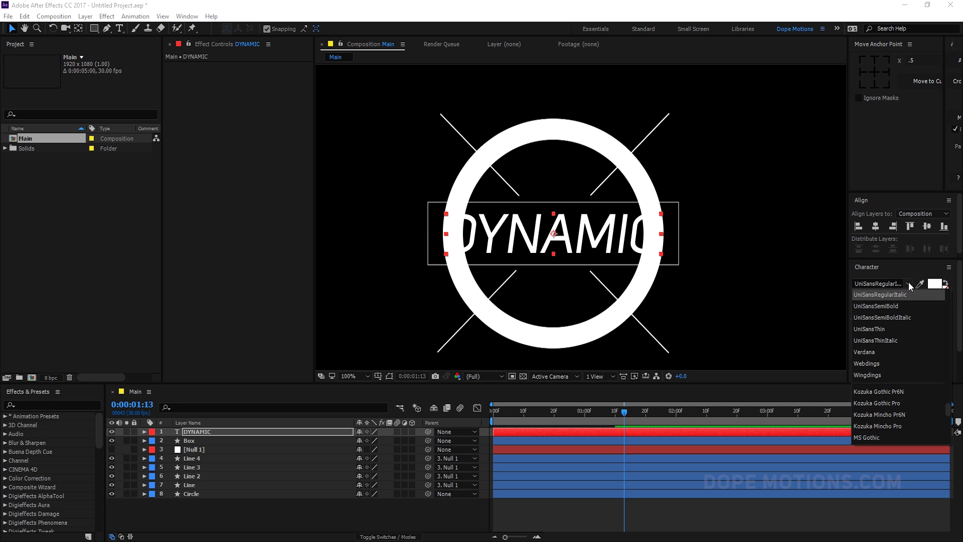
left_click(886, 305)
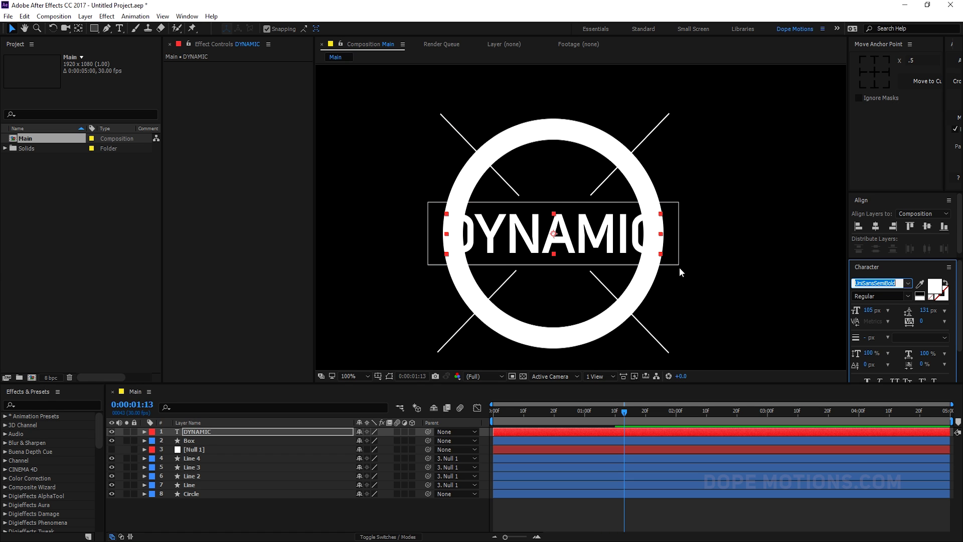
- Change the DYNAMIC text's fill colour to yellow, hex F5C636
left_click(935, 287)
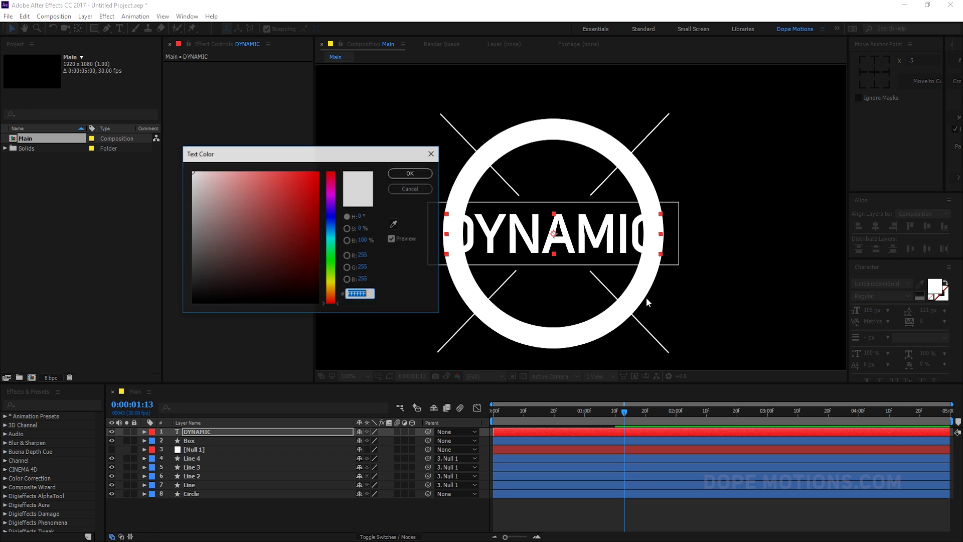
left_click_drag(330, 245, 327, 288)
left_click(290, 176)
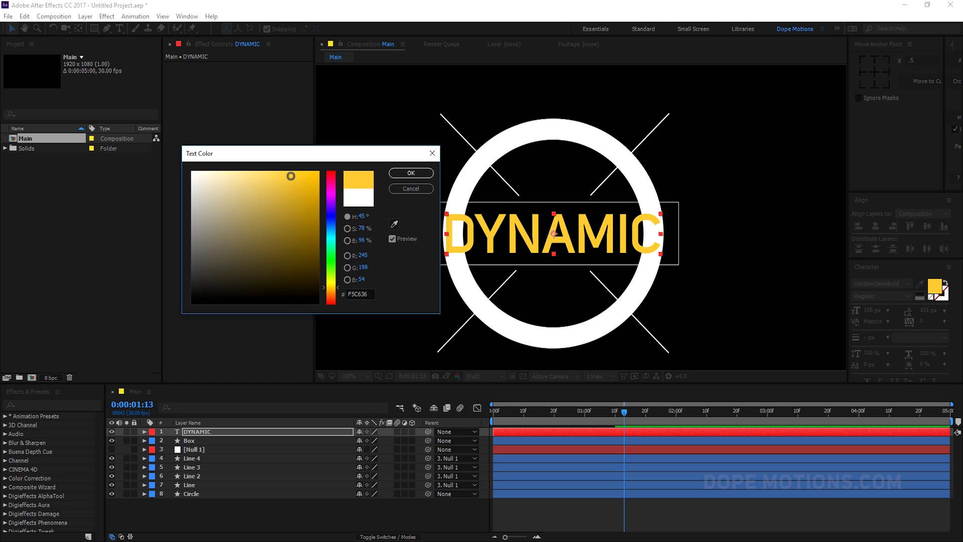
left_click(417, 173)
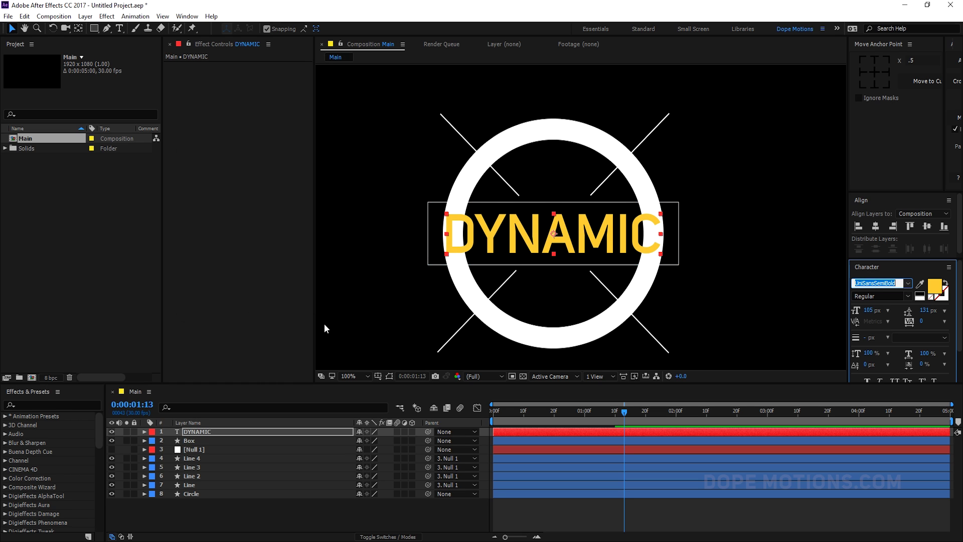
left_click(223, 504)
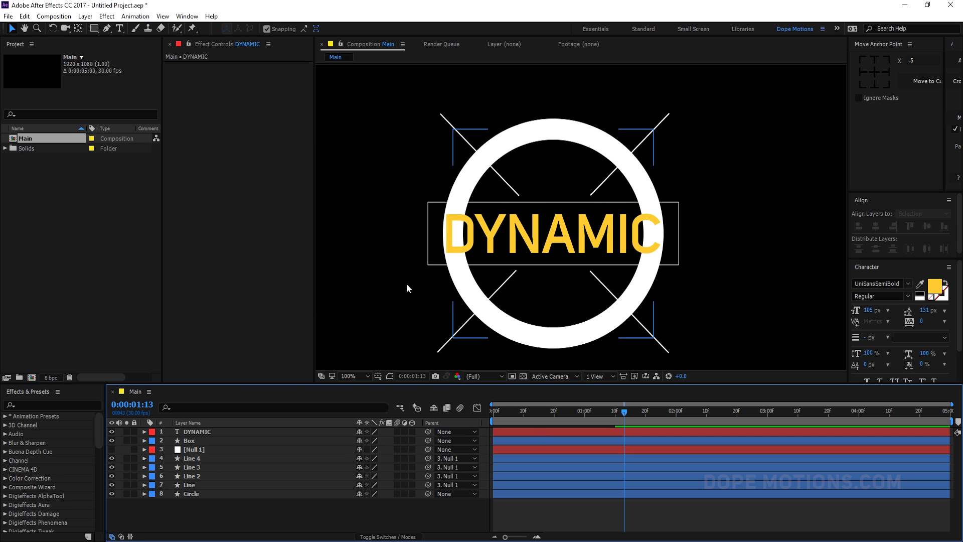
- Change the DYNAMIC text's font to Nexa Bold
left_click(561, 227)
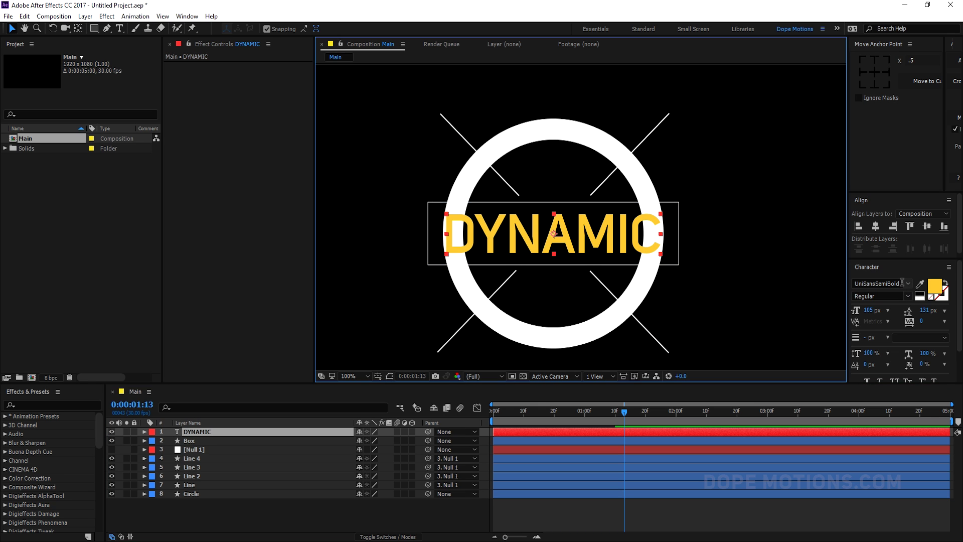
left_click(901, 282)
type("N")
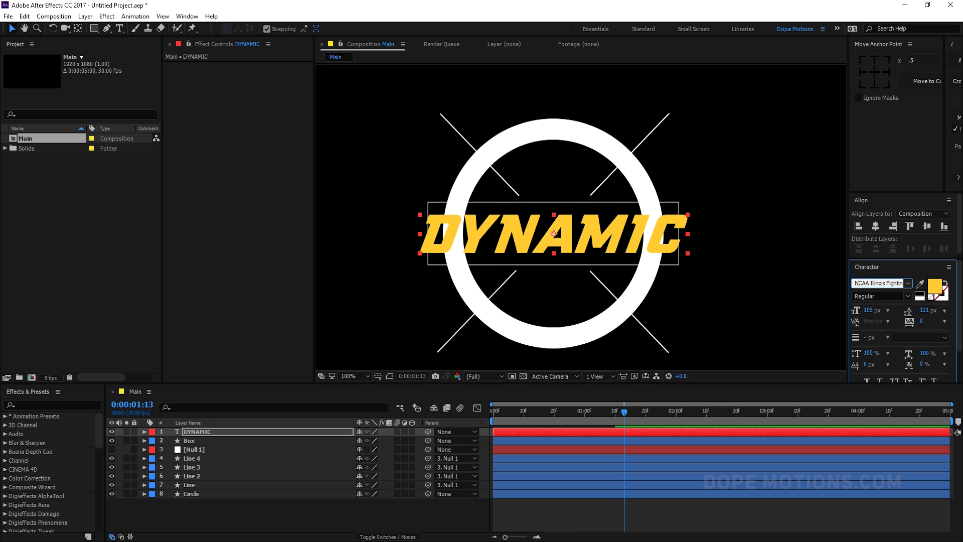
key("BackSpace")
type("Ebrima")
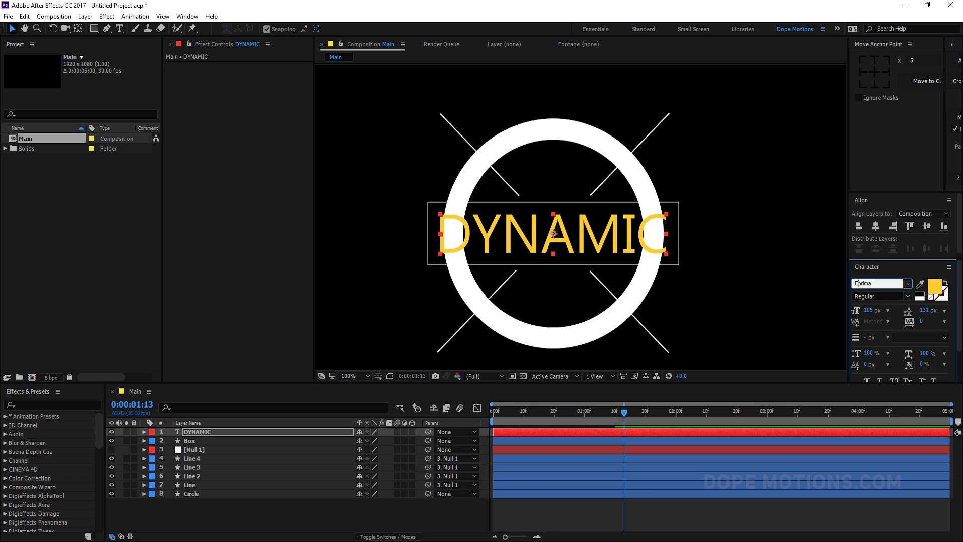
key("Return")
type("Nexa Bold")
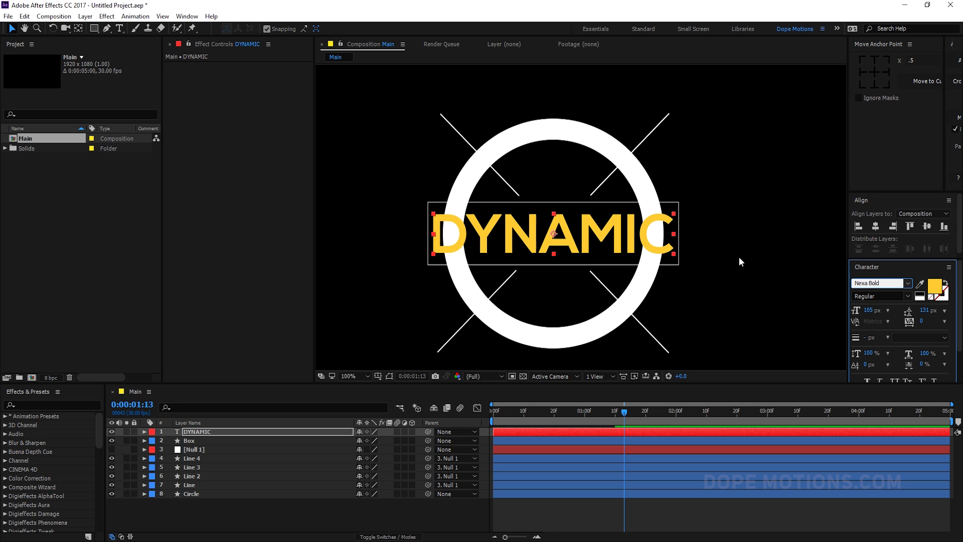
key("Return")
- Set the DYNAMIC text's font size to 90 px and its tracking to 25
left_click(869, 310)
type("90")
key("Return")
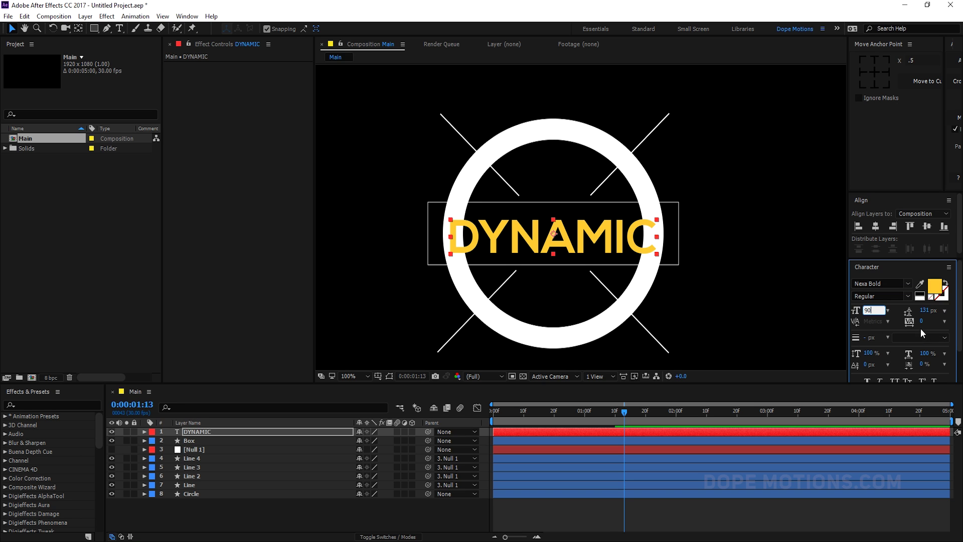
left_click(943, 321)
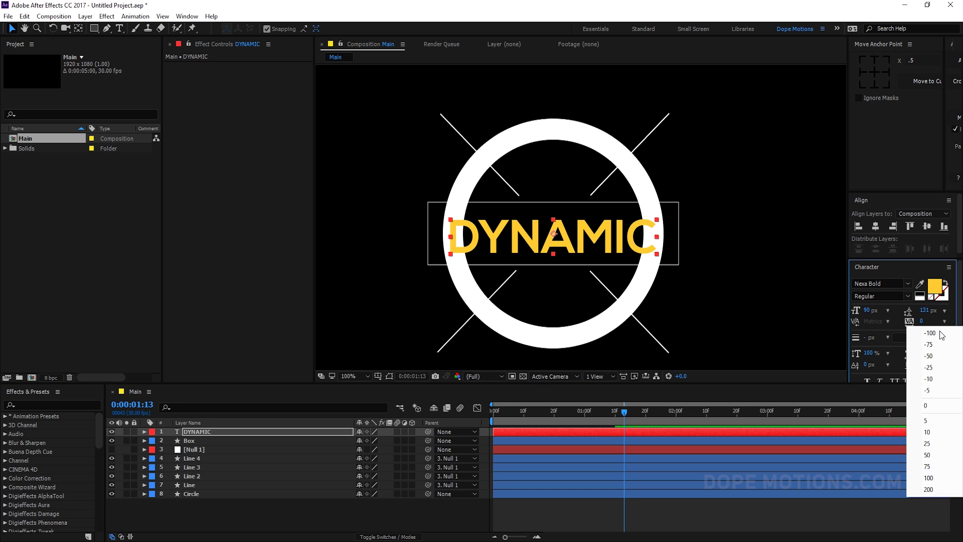
left_click(927, 444)
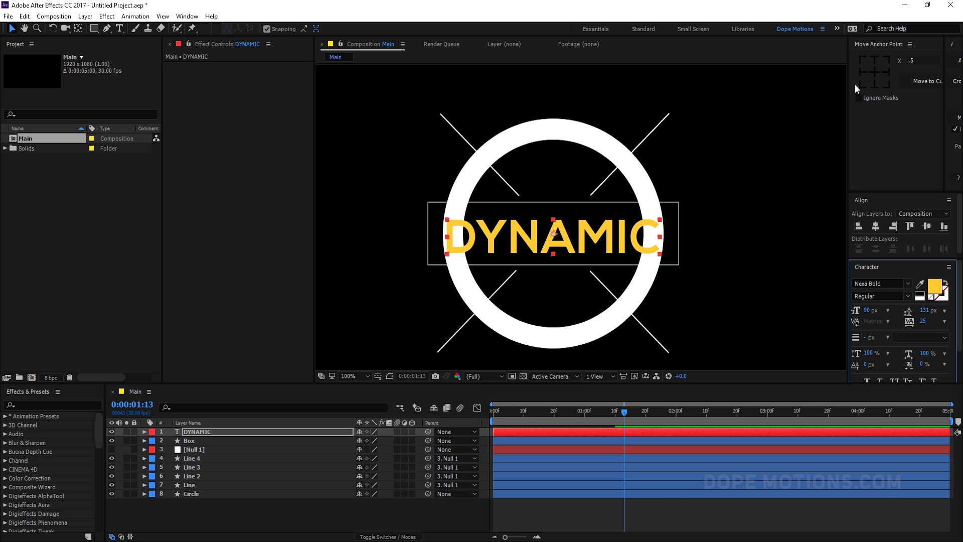
- Recentre the resized DYNAMIC text's anchor point and realign its layer to the composition's centre
left_click(876, 71)
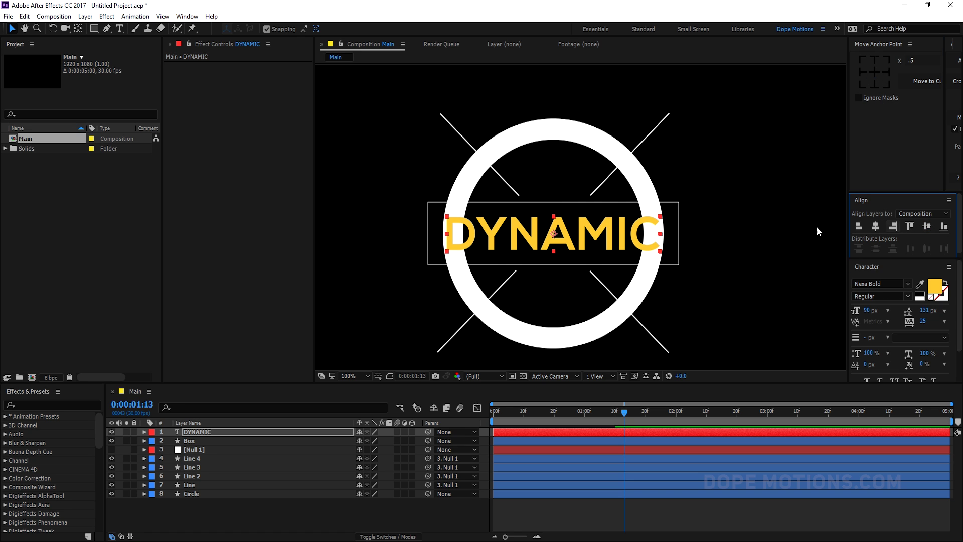
left_click(751, 269)
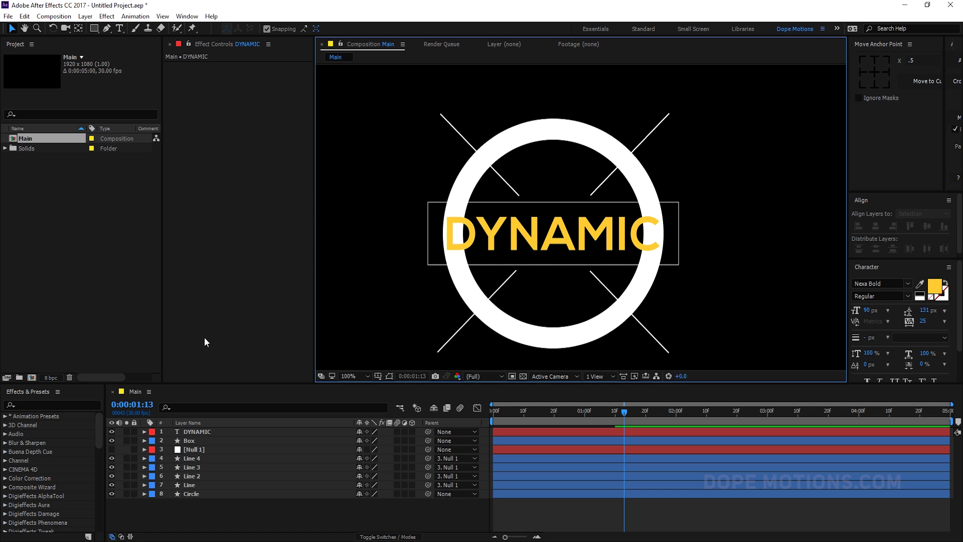
left_click(196, 432)
left_click(195, 431)
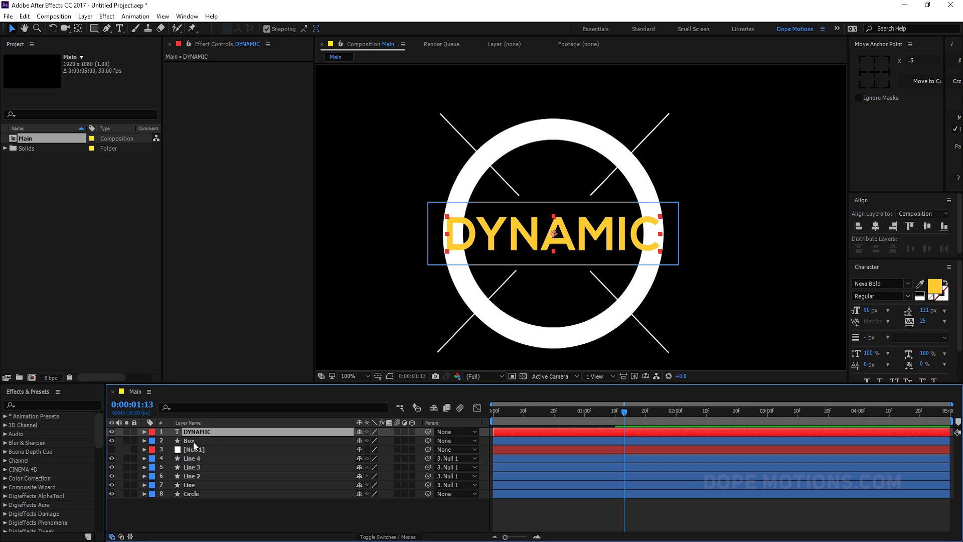
- Duplicate the Box layer and rename the copy Matte
left_click(214, 437)
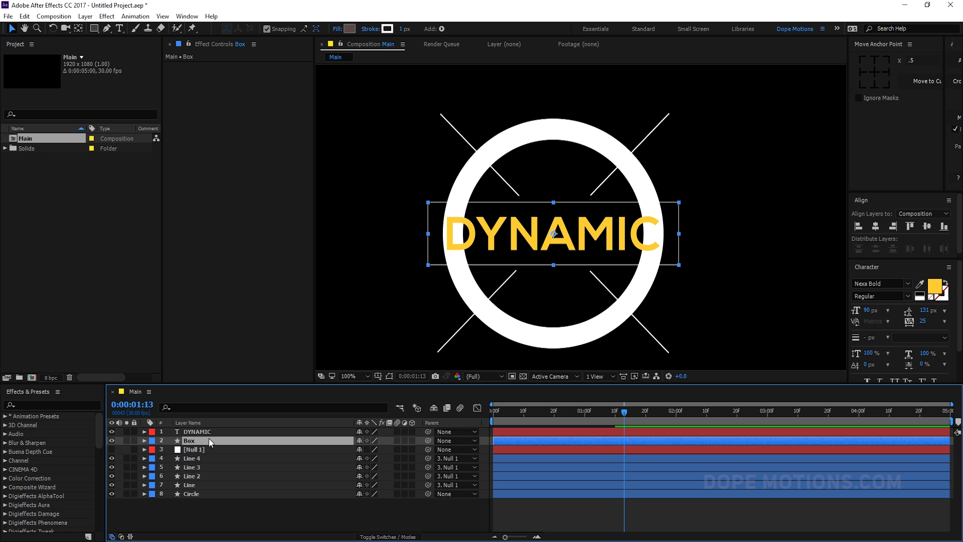
key("ctrl+d")
key("Return")
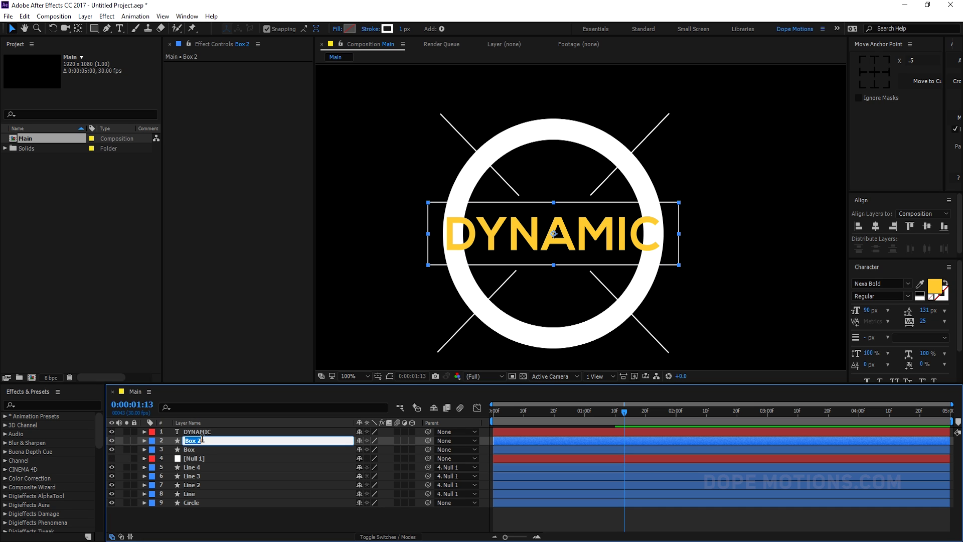
type("M")
key("Return")
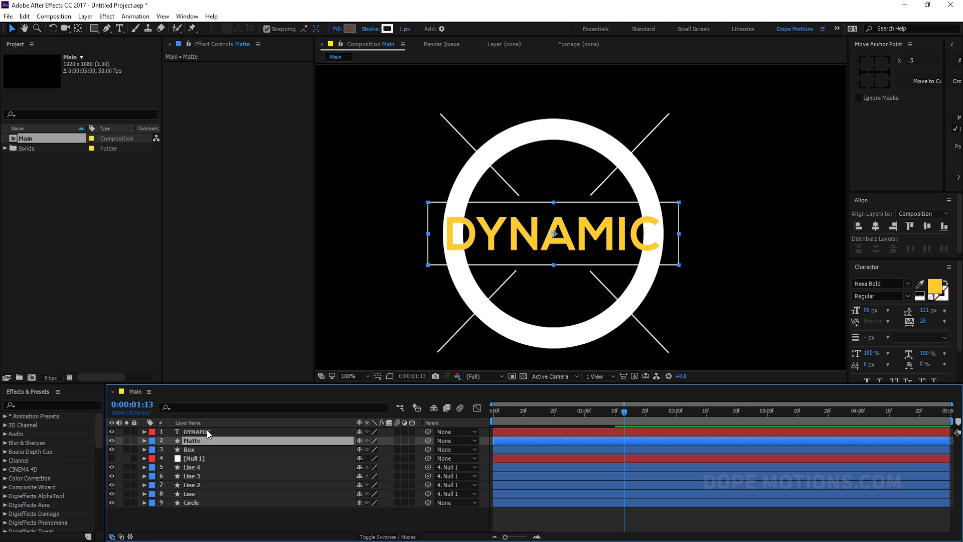
- Add a fill to the Matte layer's contents and delete its Trim Paths
left_click(143, 441)
left_click(417, 450)
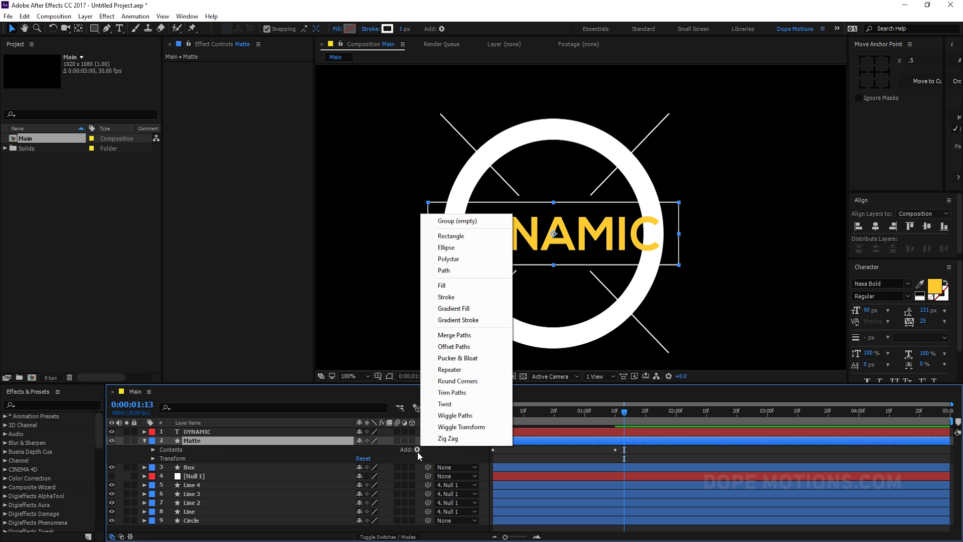
left_click(441, 294)
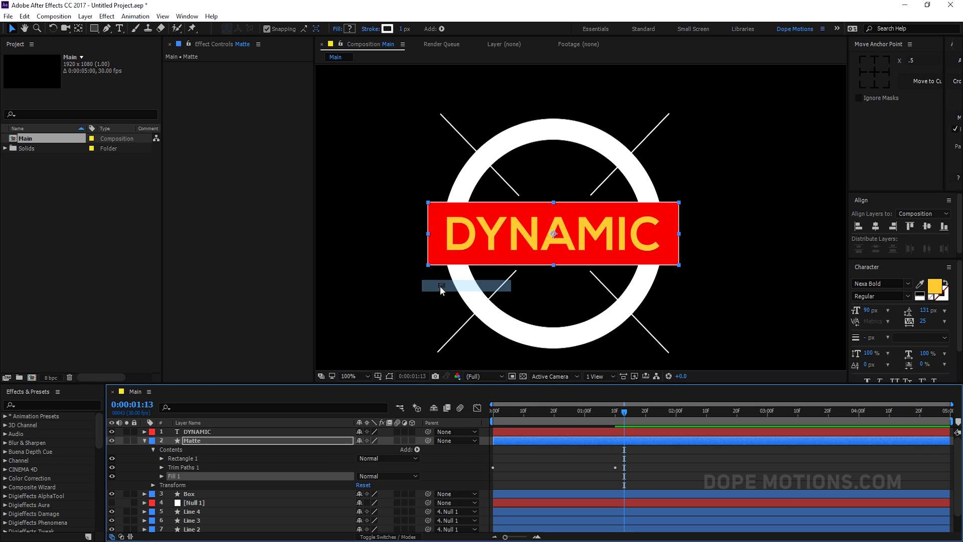
left_click(177, 467)
key("Delete")
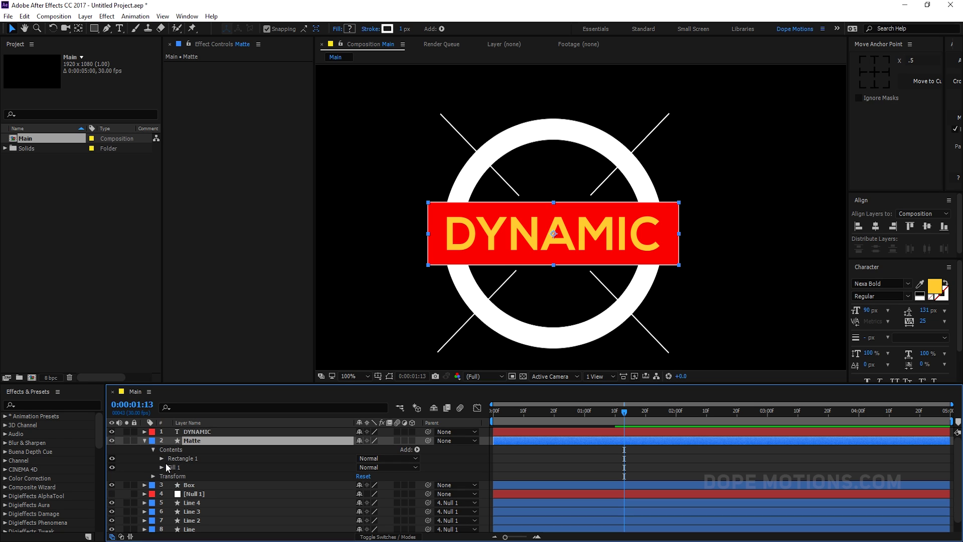
- Delete the stroke and the old fill inside the Matte layer's Rectangle 1 group, leaving only its path and transform
left_click(161, 457)
left_click(185, 477)
key("Delete")
left_click(181, 475)
key("Delete")
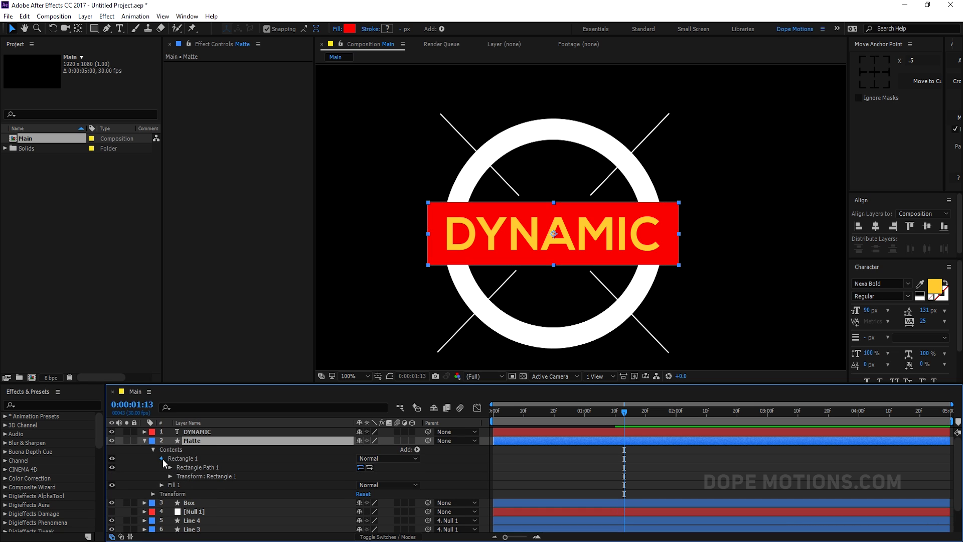
left_click(161, 458)
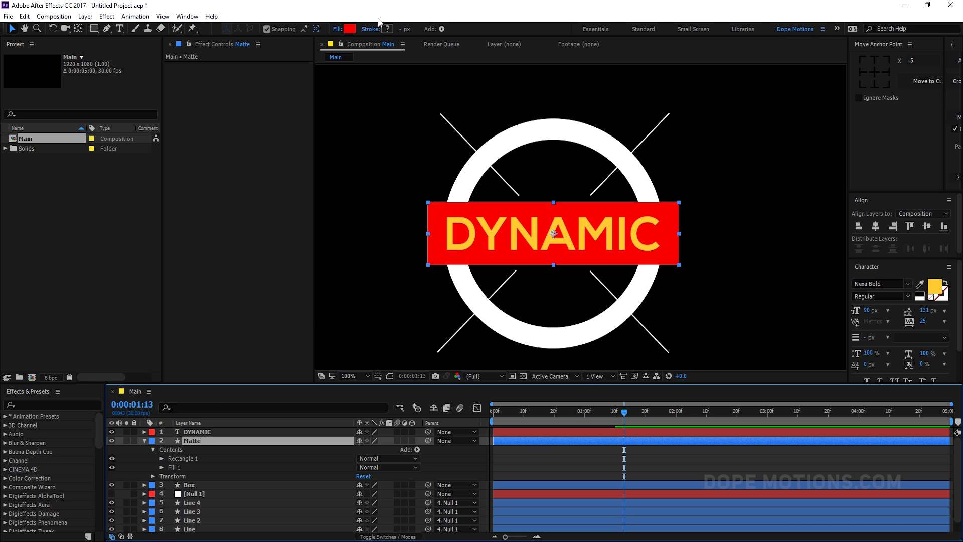
- Change the Matte rectangle's fill colour to dark grey, hex 454545
left_click(349, 28)
left_click_drag(210, 264, 170, 268)
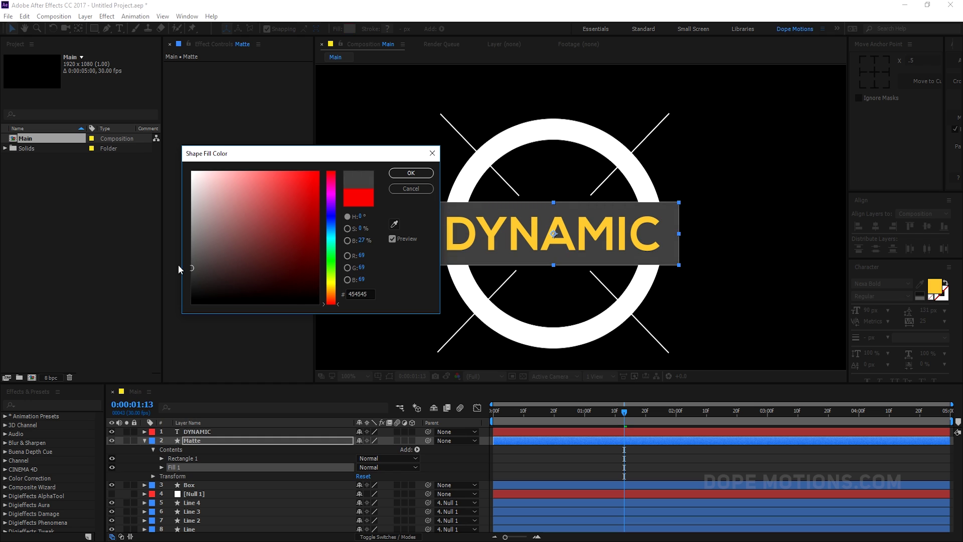
left_click(398, 174)
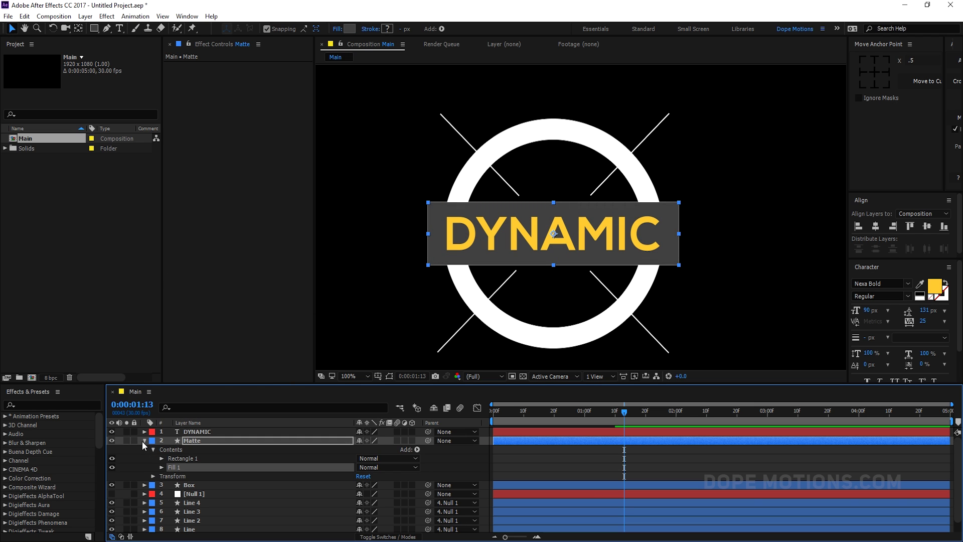
left_click(144, 440)
left_click(200, 517)
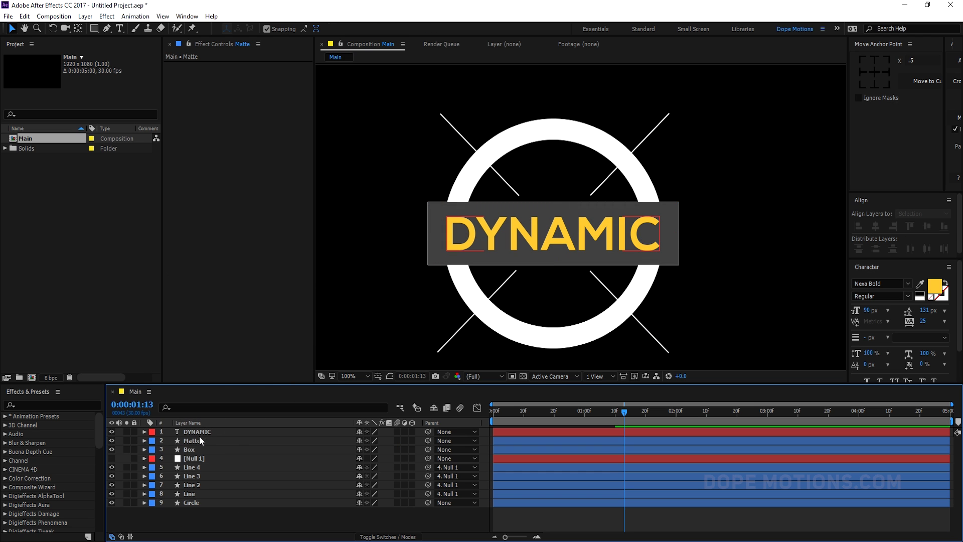
- Place the DYNAMIC layer directly below Matte and set its track matte to Alpha
left_click_drag(197, 430, 196, 440)
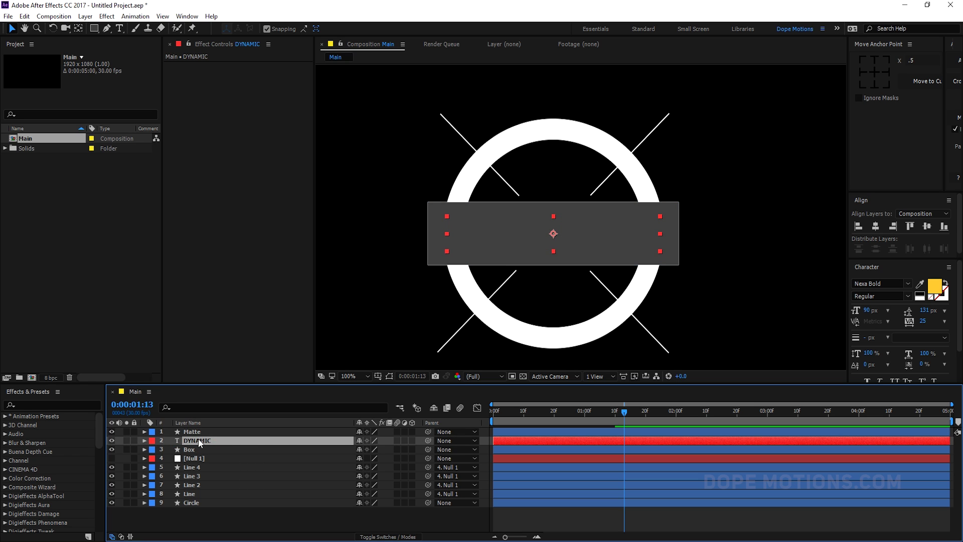
left_click(387, 536)
left_click(411, 440)
left_click(421, 466)
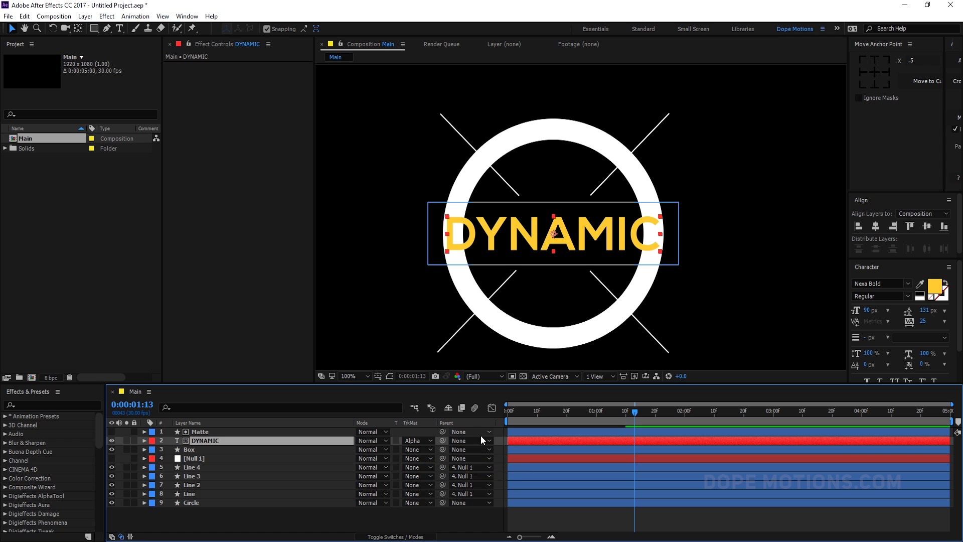
- Try the matte by shifting the DYNAMIC text past the box's left edge, and undo the move
left_click_drag(552, 258, 452, 258)
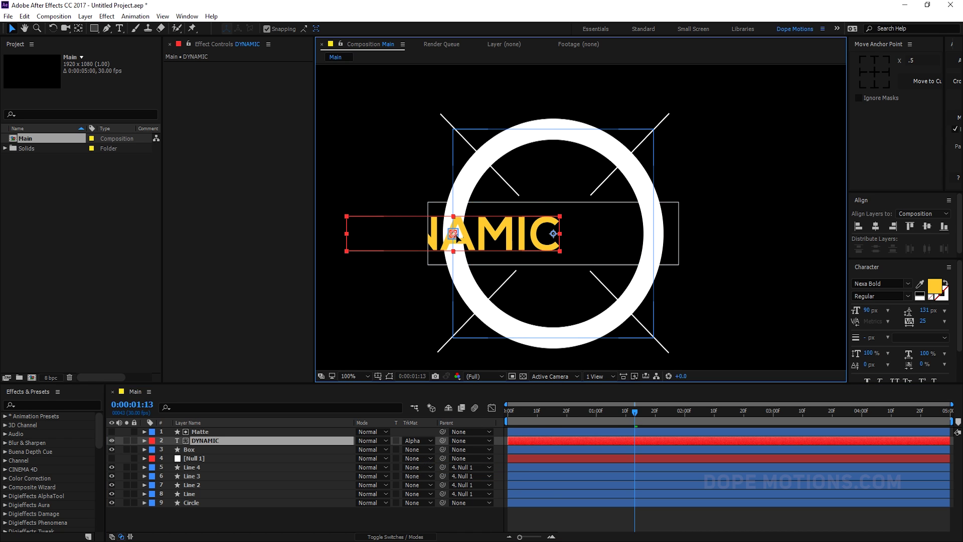
key("ctrl+z")
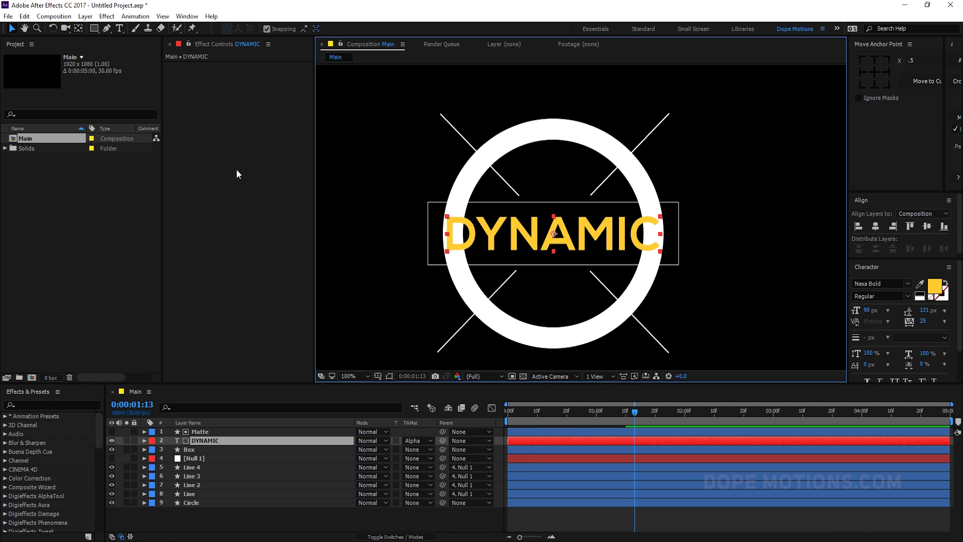
- Turn off snapping and set Position, Scale and Rotation keyframes on the DYNAMIC layer at 0:00:02:00
left_click(269, 28)
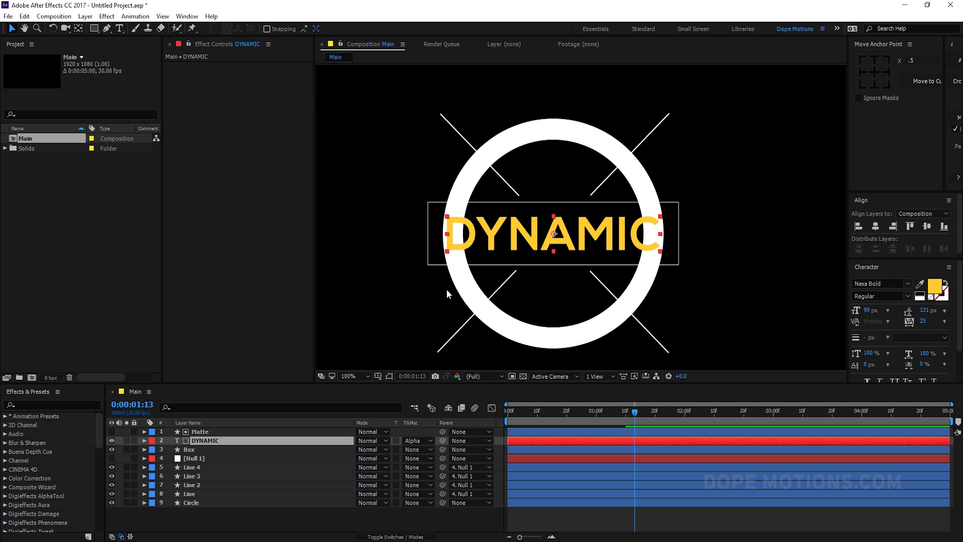
left_click_drag(634, 412, 686, 420)
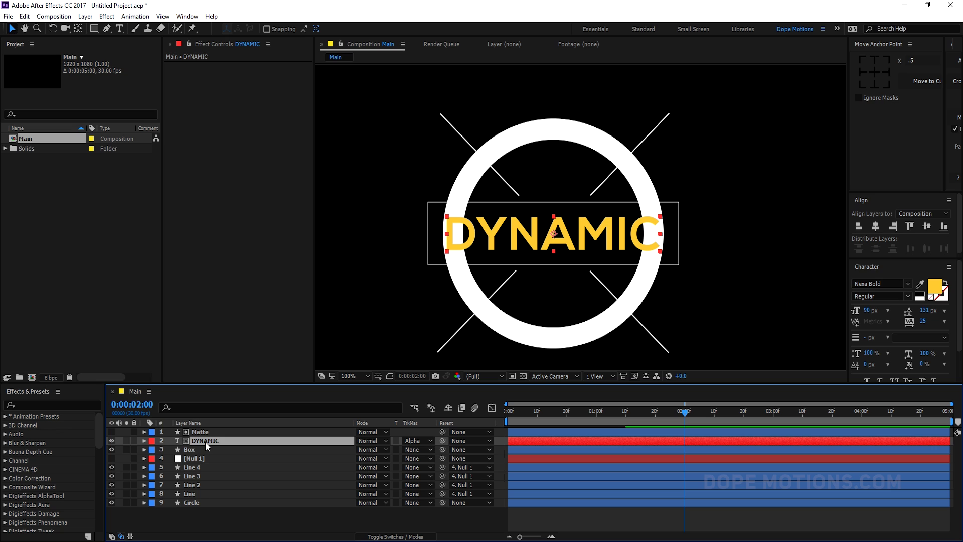
key("alt+shift+s")
left_click(187, 449)
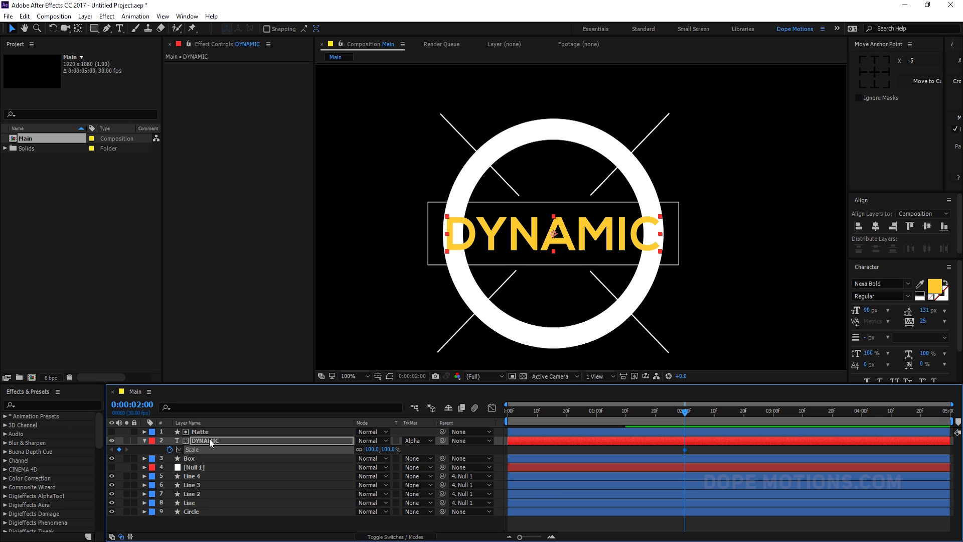
key("r")
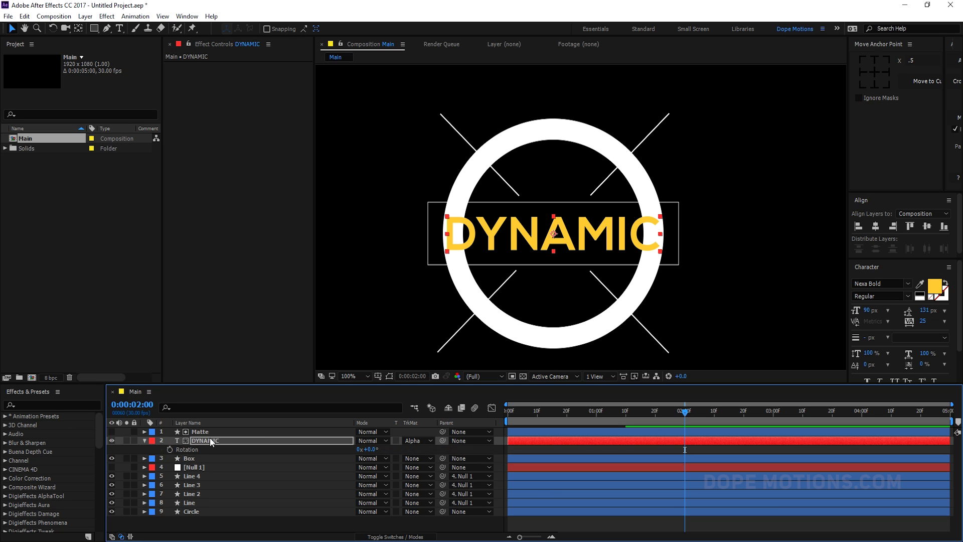
left_click(169, 450)
key("p")
left_click(169, 450)
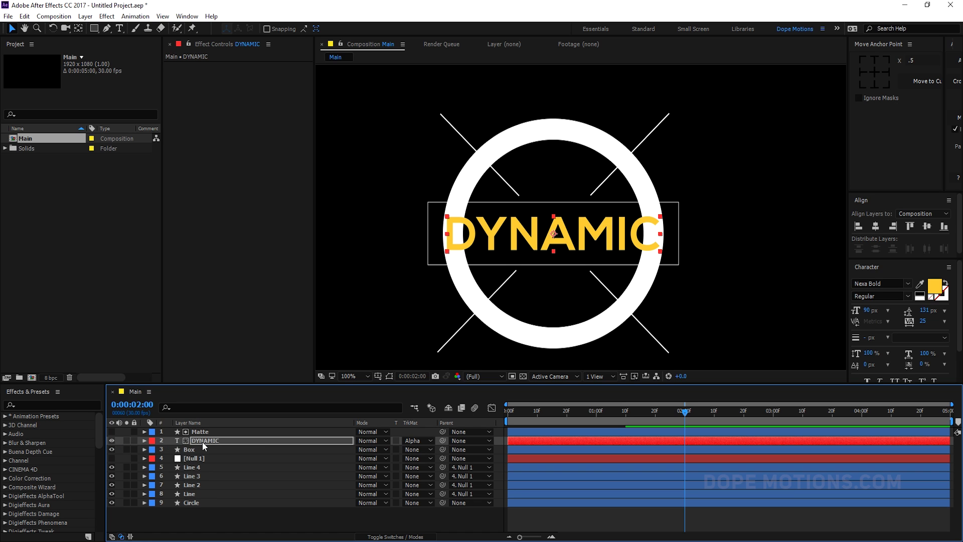
key("u")
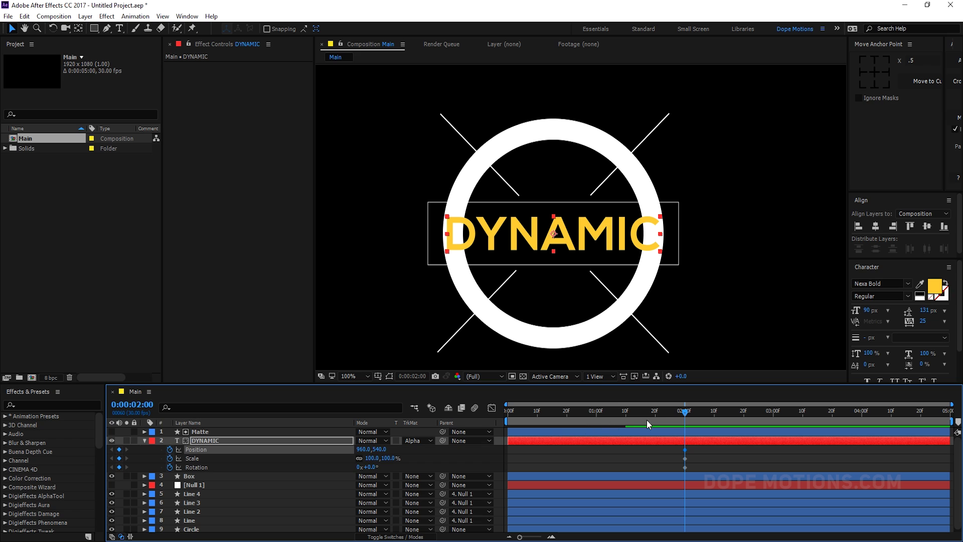
- At 0:00:00:20, move the DYNAMIC text horizontally out of the box to position 384, 540
left_click_drag(684, 411, 565, 420)
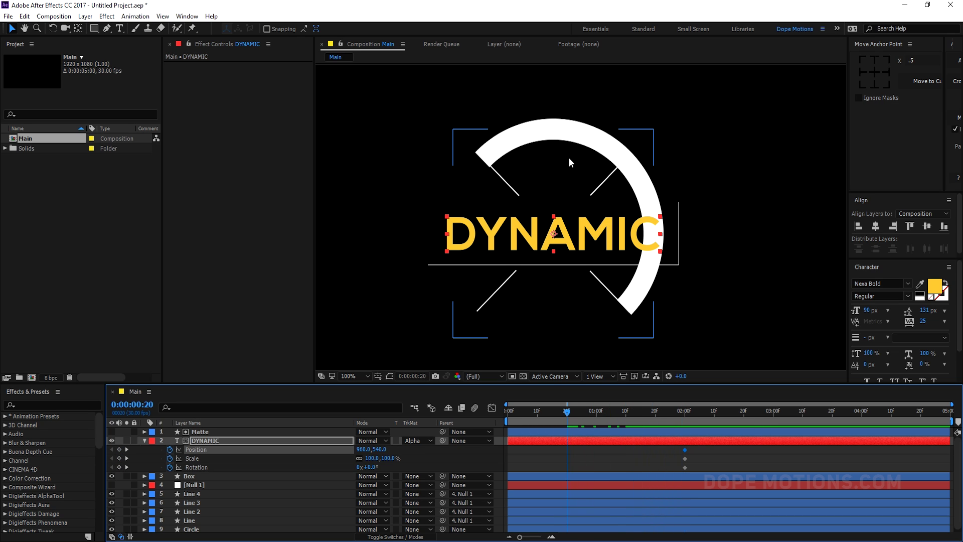
left_click_drag(554, 239, 369, 245)
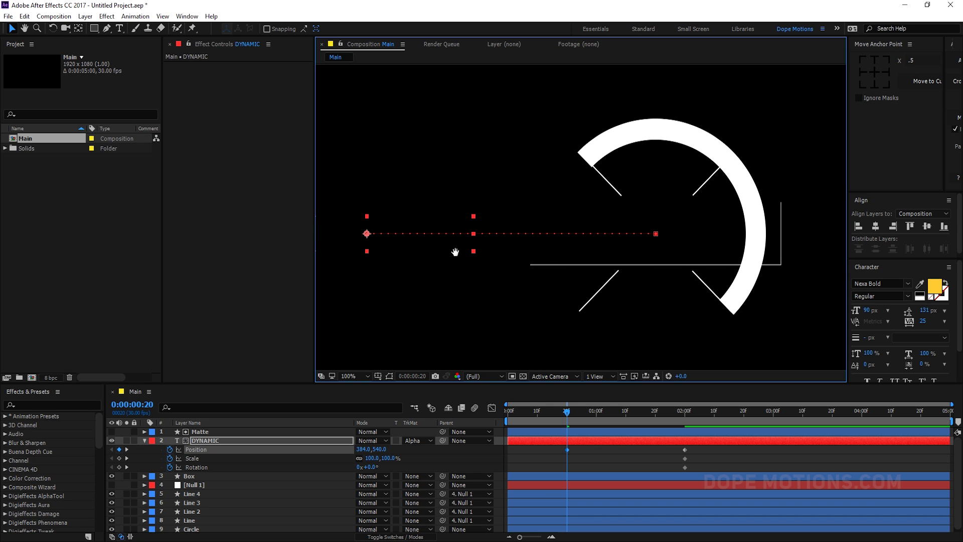
left_click_drag(456, 252, 522, 266)
- Set the DYNAMIC layer's rotation to 30° and its scale to 220% at 0:00:00:20
left_click_drag(371, 466, 376, 468)
left_click(375, 467)
type("30")
key("Return")
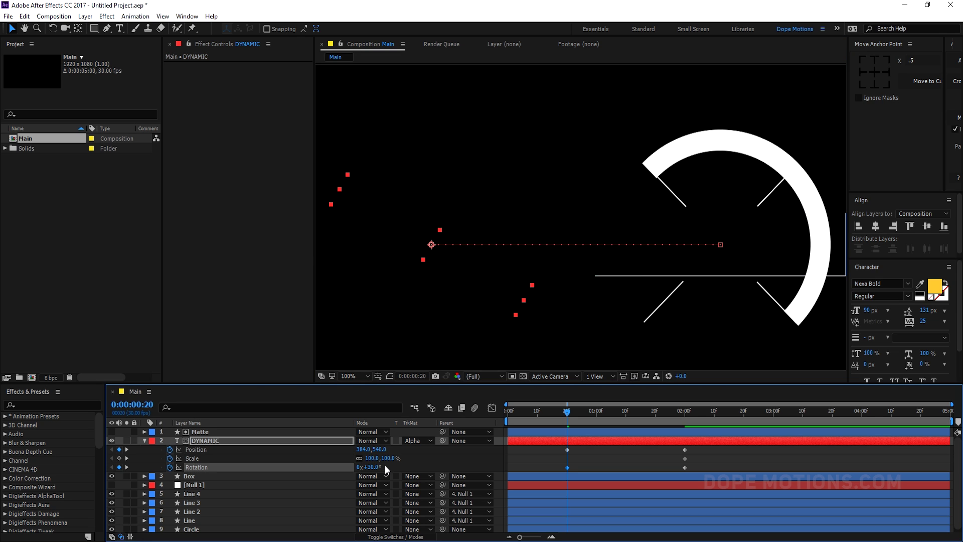
left_click(388, 458)
type("220")
key("Return")
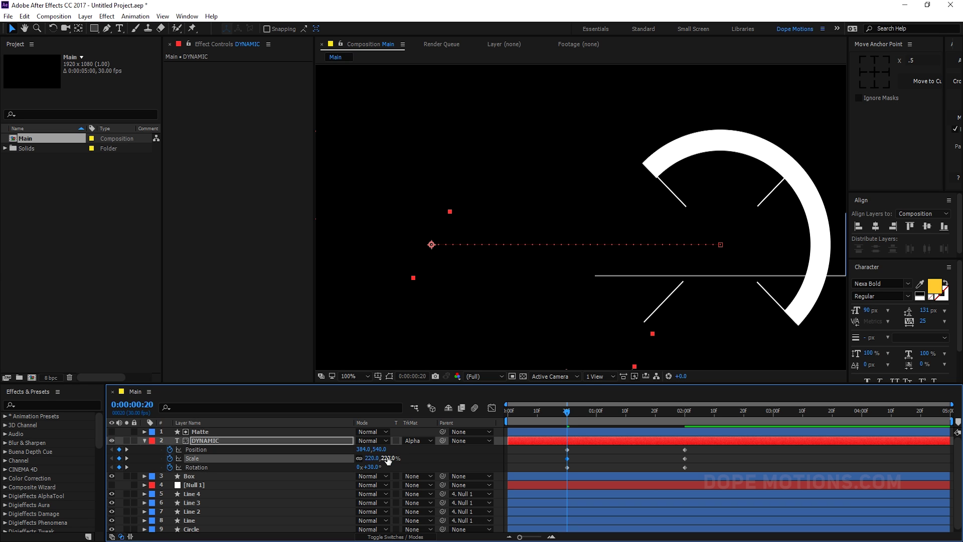
- Check the DYNAMIC text's movement through the matte up to 0:00:01:05, with the whole composition in view
left_click_drag(568, 413, 610, 432)
left_click(145, 440)
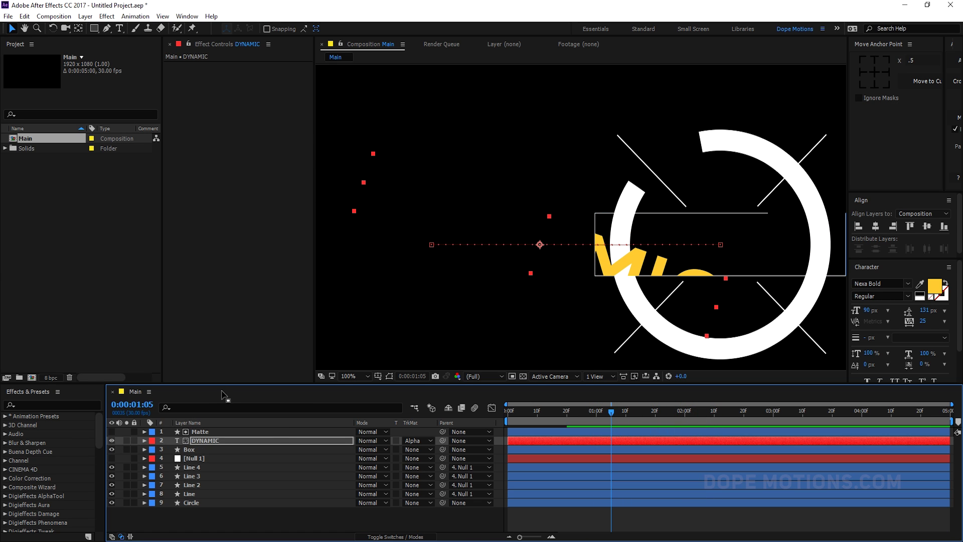
left_click_drag(221, 383, 222, 331)
scroll(574, 217, "down", 3)
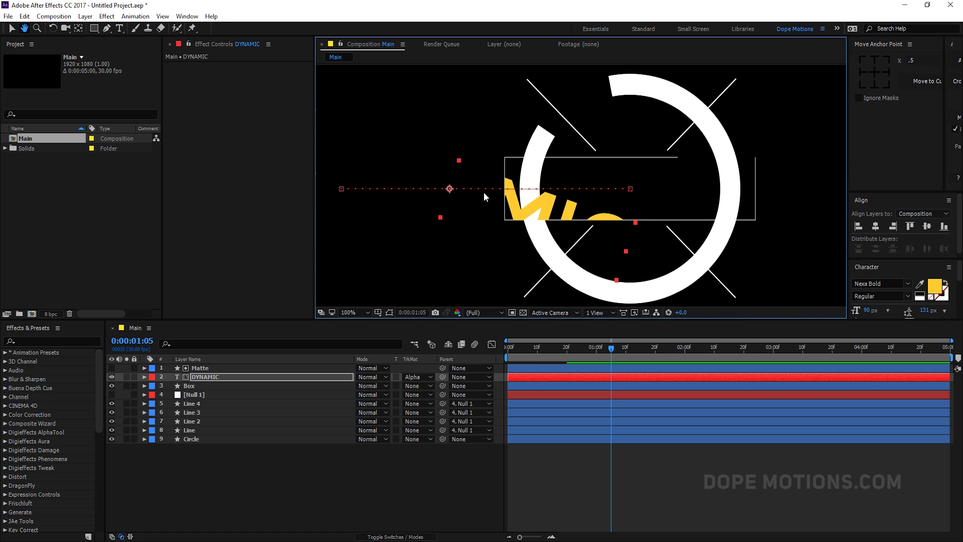
left_click_drag(467, 197, 457, 198)
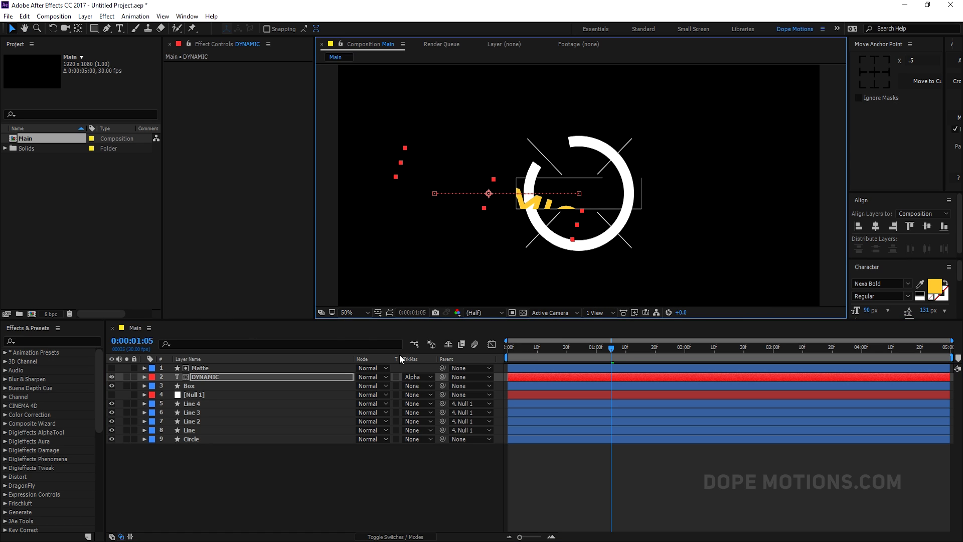
- Reveal all layers' keyframes and apply Easy Ease to the Box, four Line and Circle keyframes
left_click(178, 466)
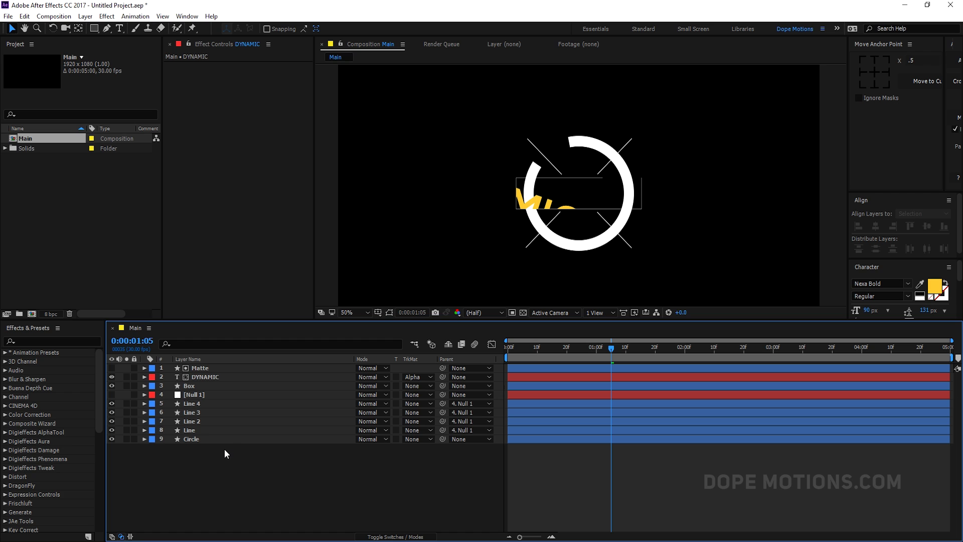
left_click_drag(208, 451, 222, 369)
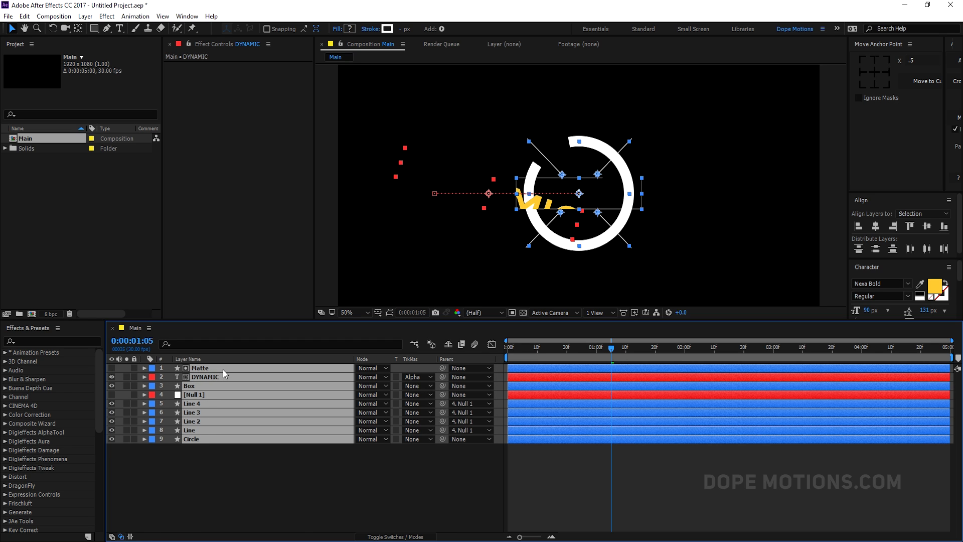
key("u")
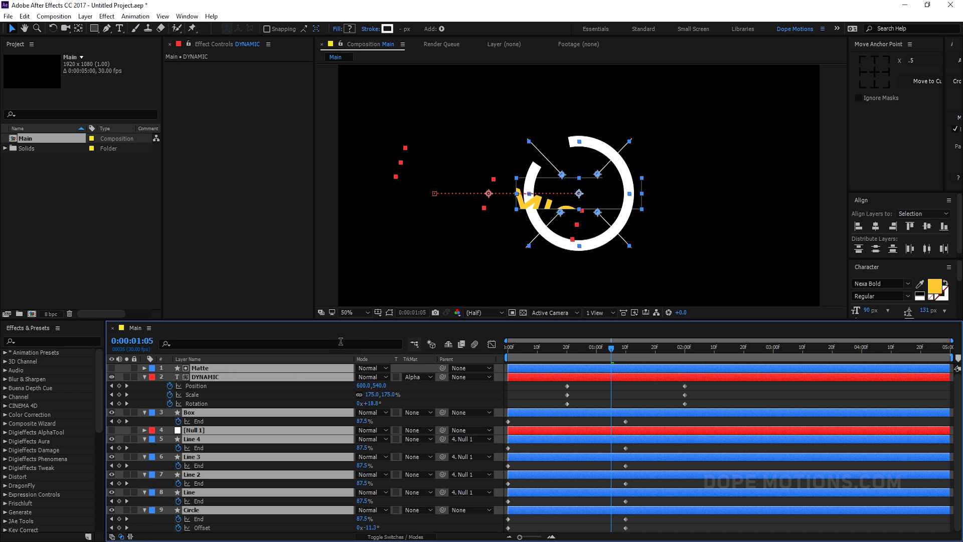
left_click_drag(293, 324, 297, 241)
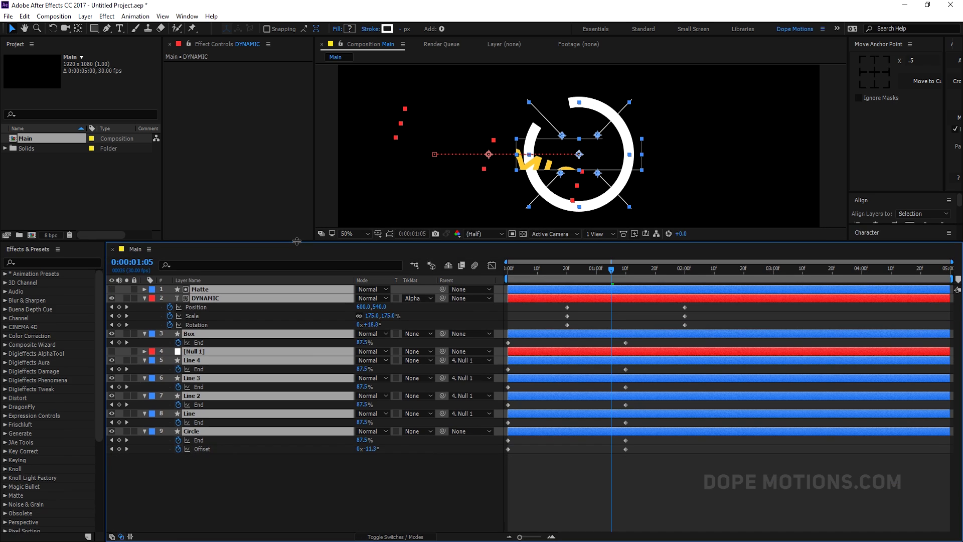
left_click(676, 469)
left_click_drag(640, 344, 504, 464)
key("F9")
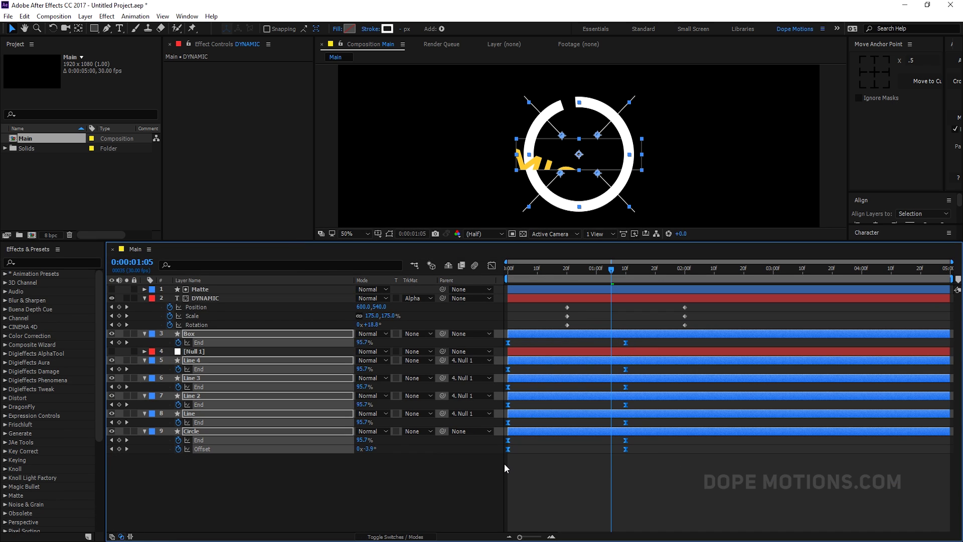
- Reshape the speed graph of the eased Box, Line and Circle keyframes into a sharp early peak with a long slowdown
left_click(492, 266)
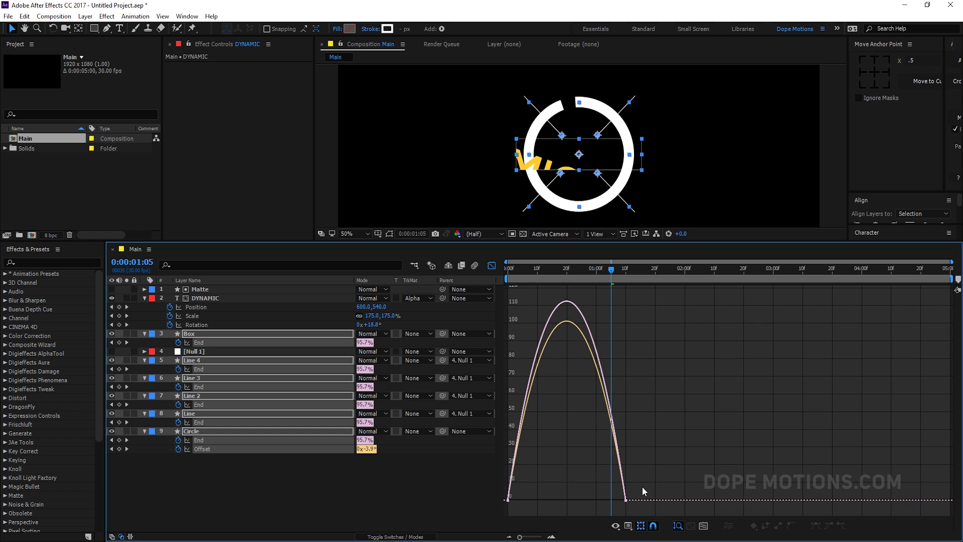
left_click_drag(604, 515, 570, 438)
left_click_drag(505, 500, 544, 497)
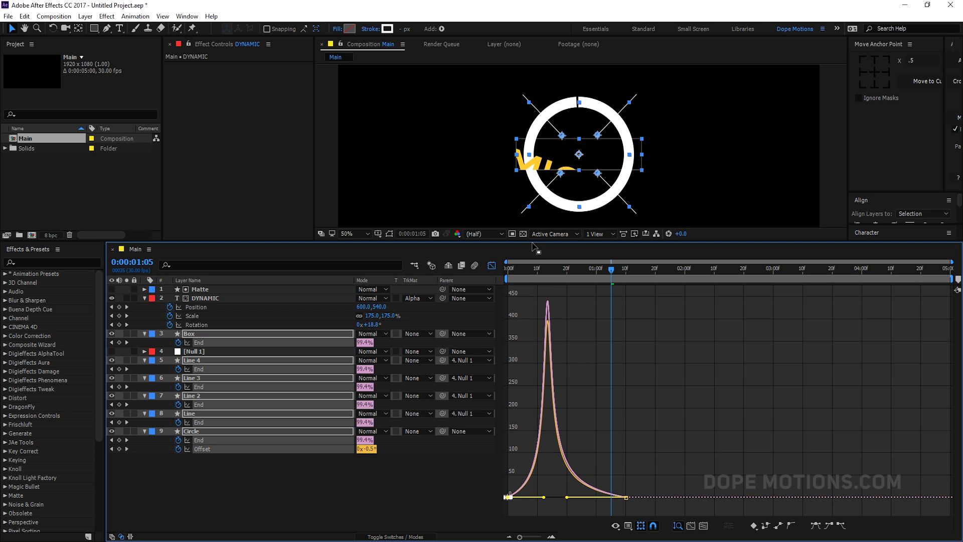
- Apply Easy Ease to the DYNAMIC layer's position, scale and rotation keyframes and reshape their speed graph into a sharp early peak with a long slowdown
left_click(491, 266)
left_click_drag(693, 305, 558, 334)
key("F9")
left_click(491, 266)
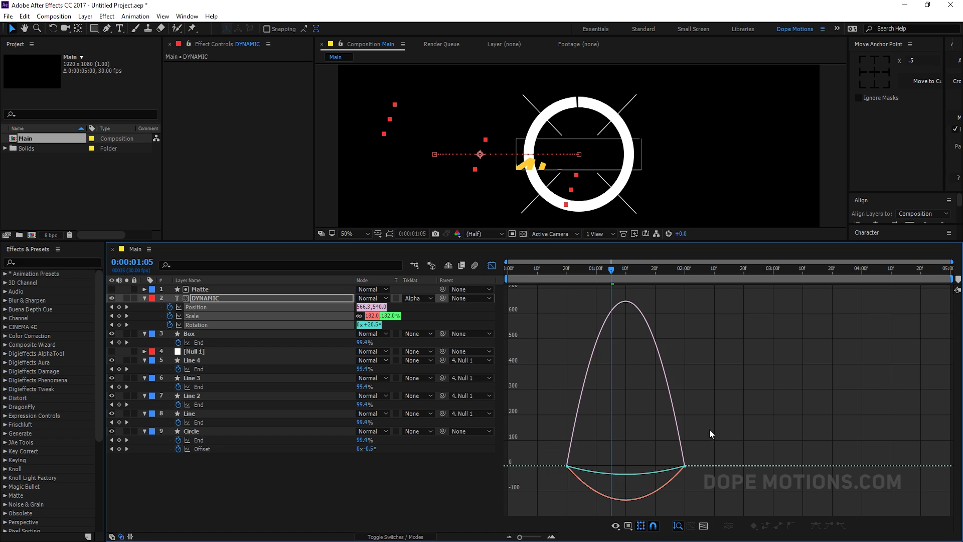
left_click_drag(665, 477, 605, 471)
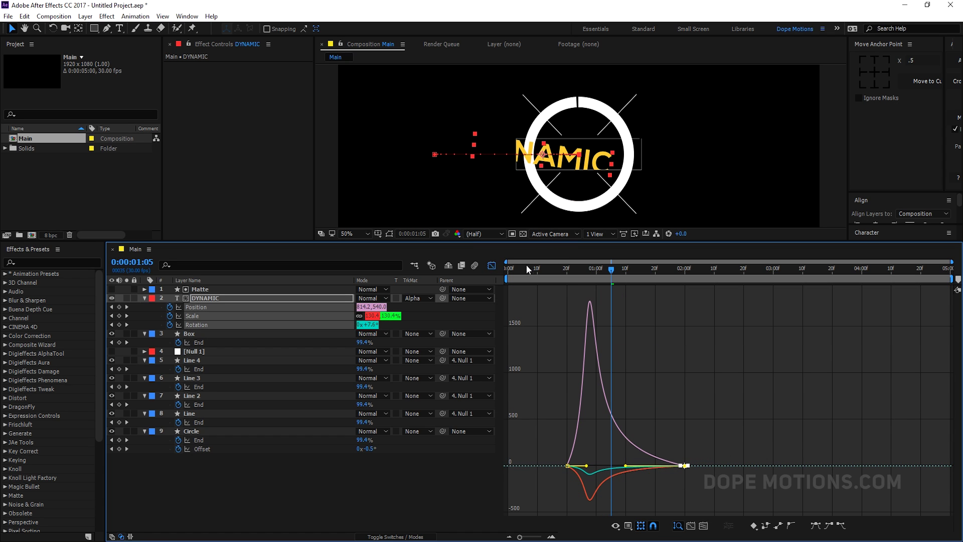
- Preview the eased animation from the start and end the work area at 0:00:02:09
left_click_drag(528, 263, 471, 269)
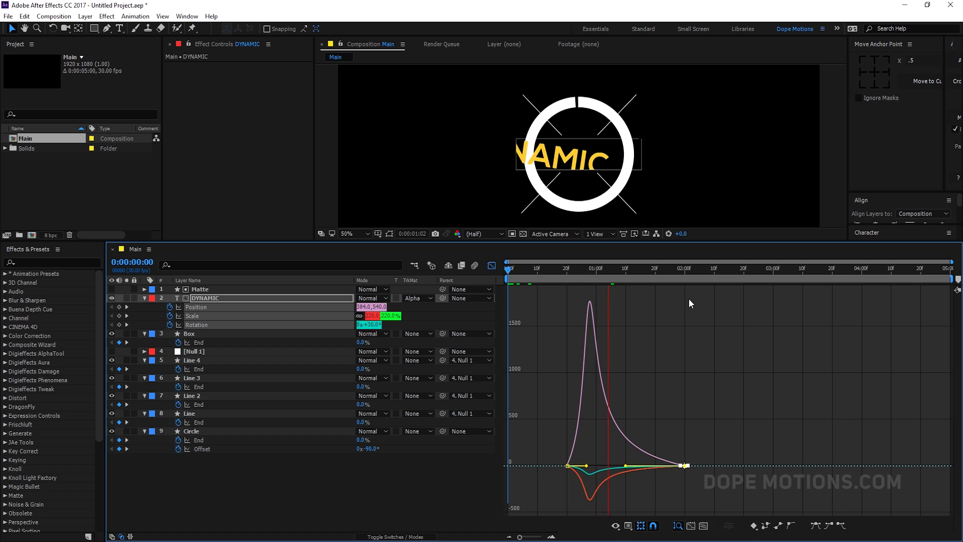
key("space")
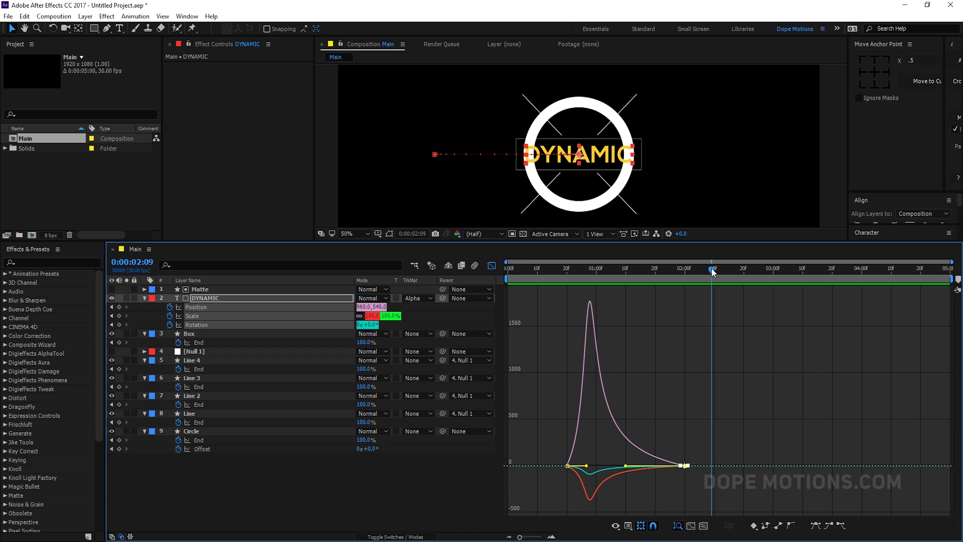
key("space")
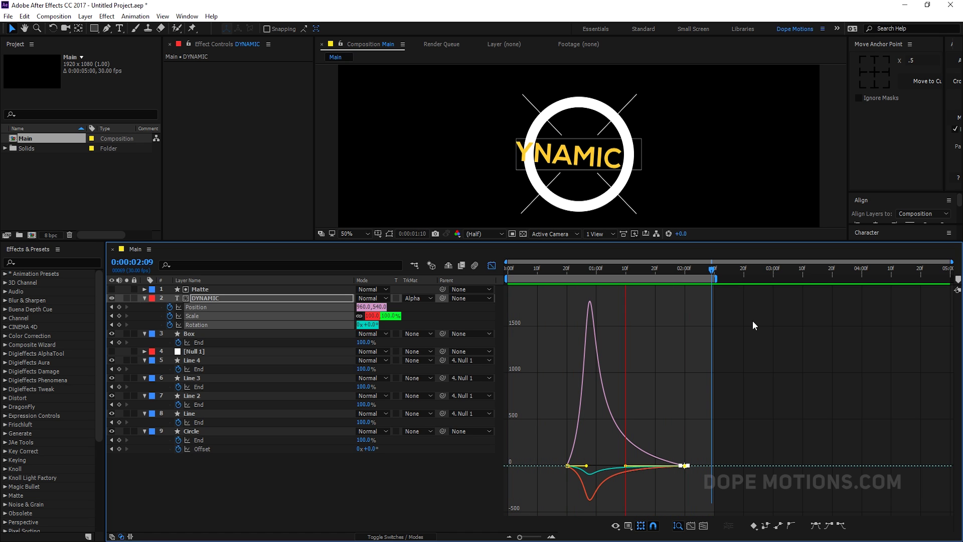
- Collapse all layers' keyframe properties, return the timeline to layer bars and enlarge the composition view
left_click(593, 272)
key("ctrl+a")
key("u")
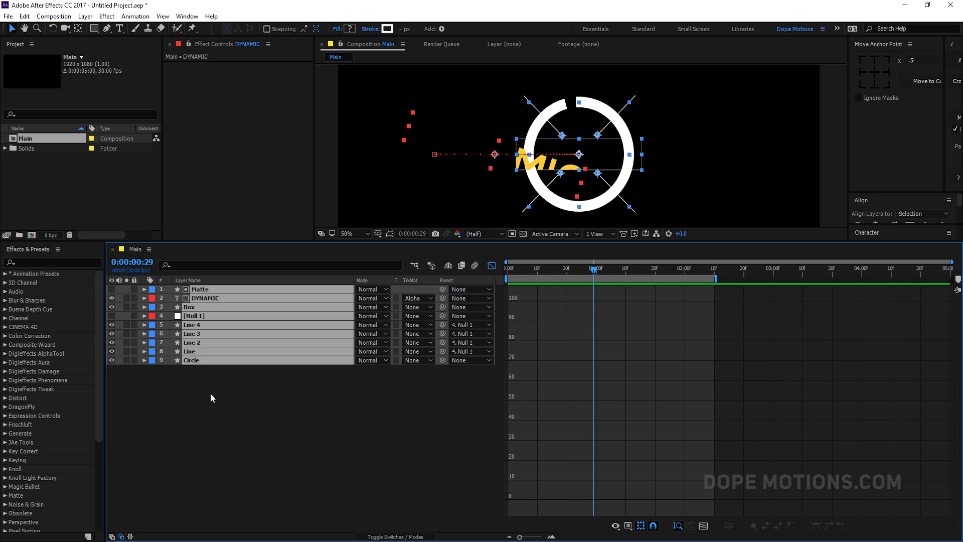
left_click(211, 393)
left_click(491, 266)
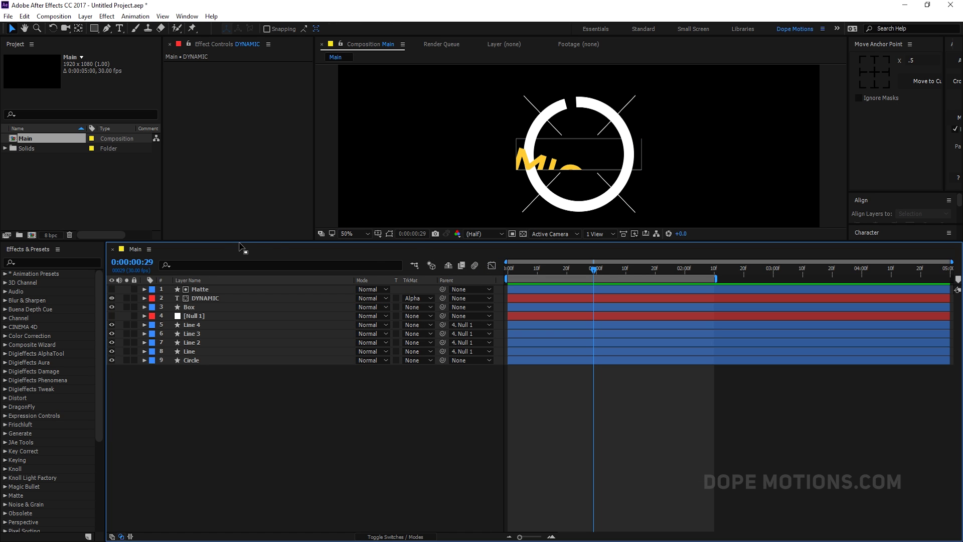
left_click_drag(235, 240, 235, 338)
- Create a white 1920 x 1080 px solid named BG
key("ctrl+y")
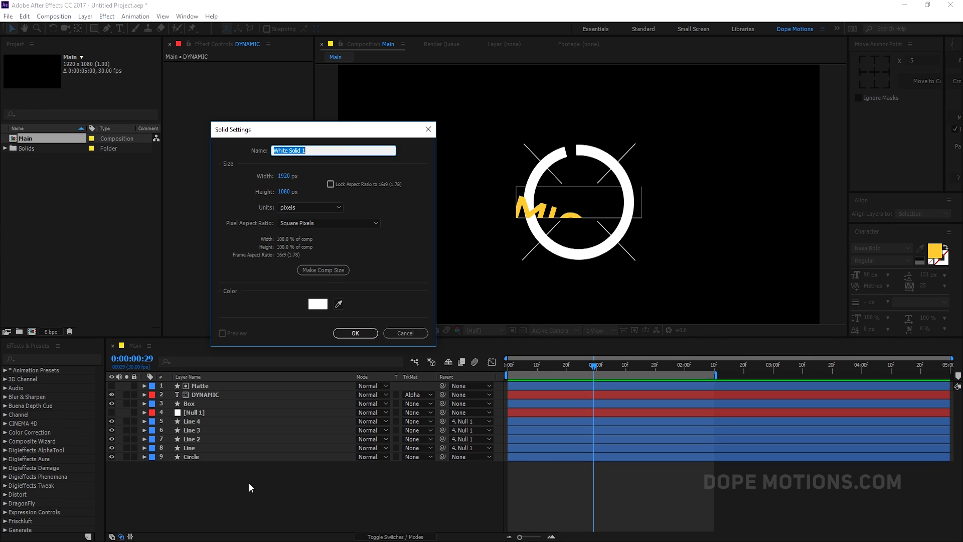
left_click(312, 149)
key("ctrl+a")
type("B")
left_click(355, 333)
- Apply the Fill effect to the BG solid and place the layer beneath all others
key("ctrl+space")
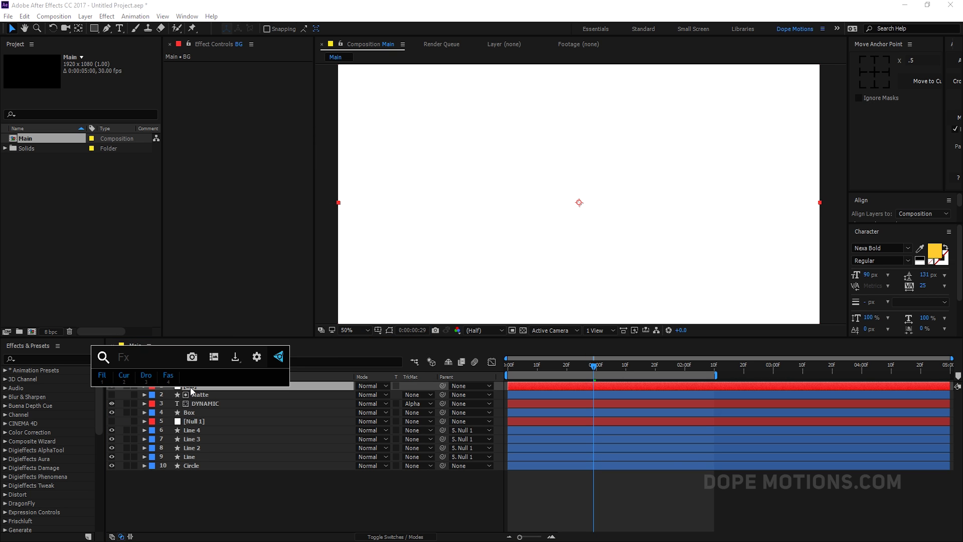
left_click(100, 377)
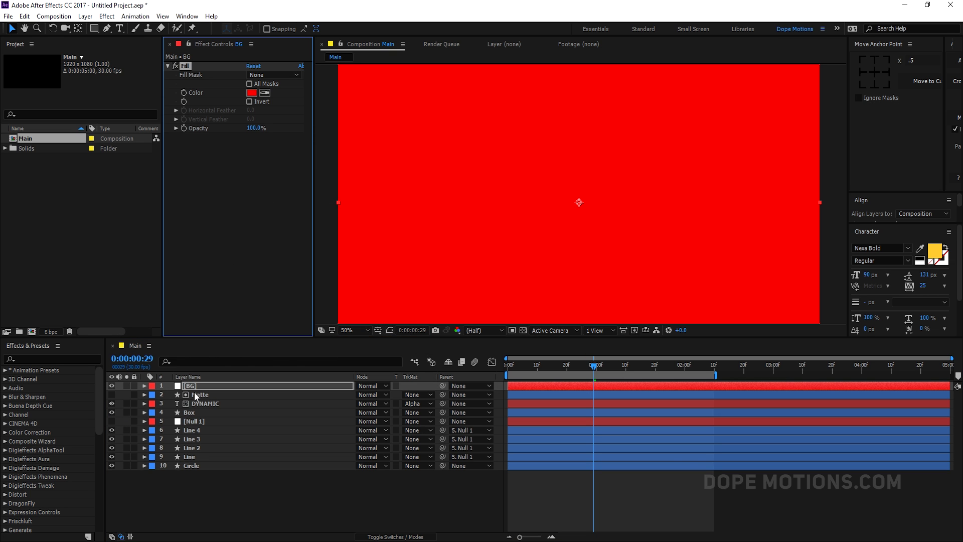
left_click_drag(203, 389, 204, 481)
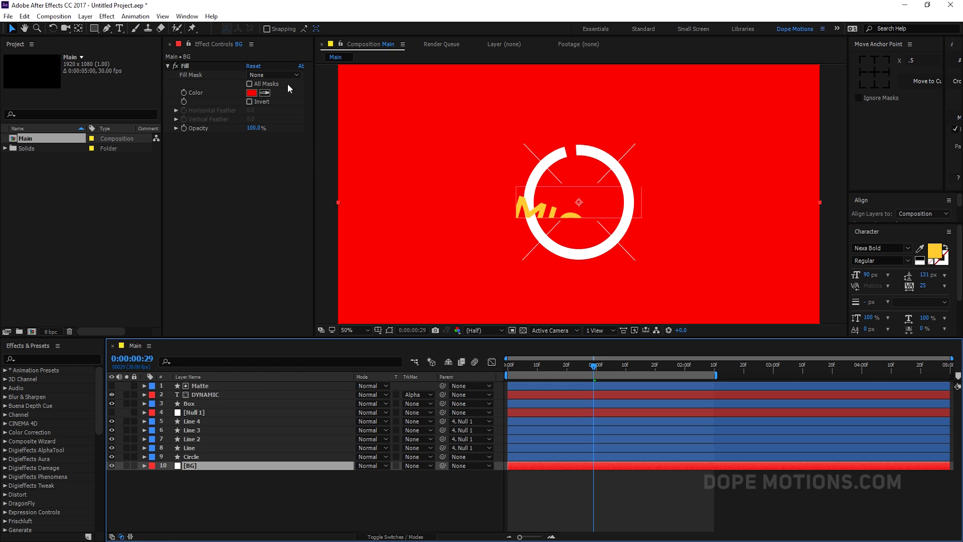
- Change the BG layer's fill colour to a bright pinkish red
left_click(251, 92)
left_click_drag(334, 245, 333, 177)
left_click(300, 173)
left_click_drag(334, 179, 334, 176)
left_click(406, 176)
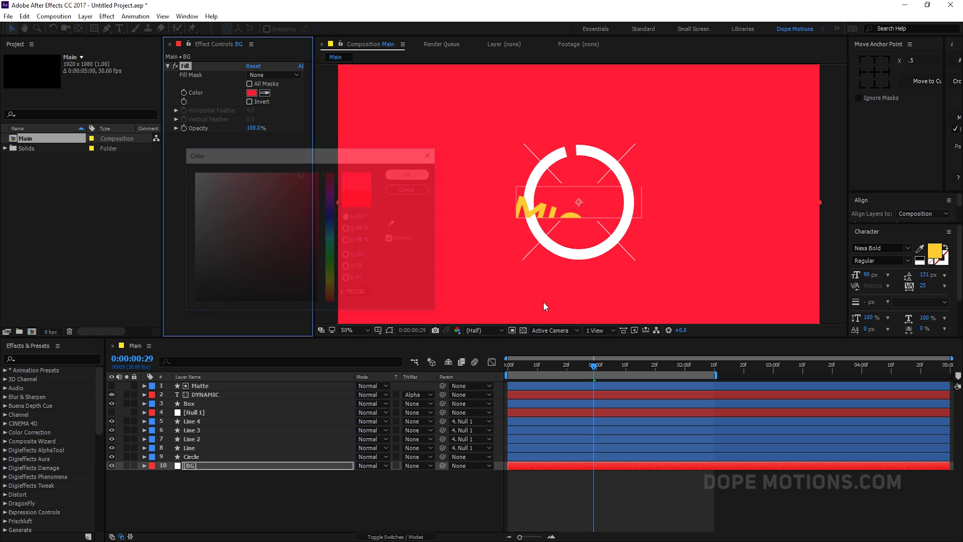
- At 0:00:02:00, pre-compose every layer from Matte to Circle, leaving out BG, into a composition named Title
left_click_drag(594, 365, 685, 367)
left_click(359, 477)
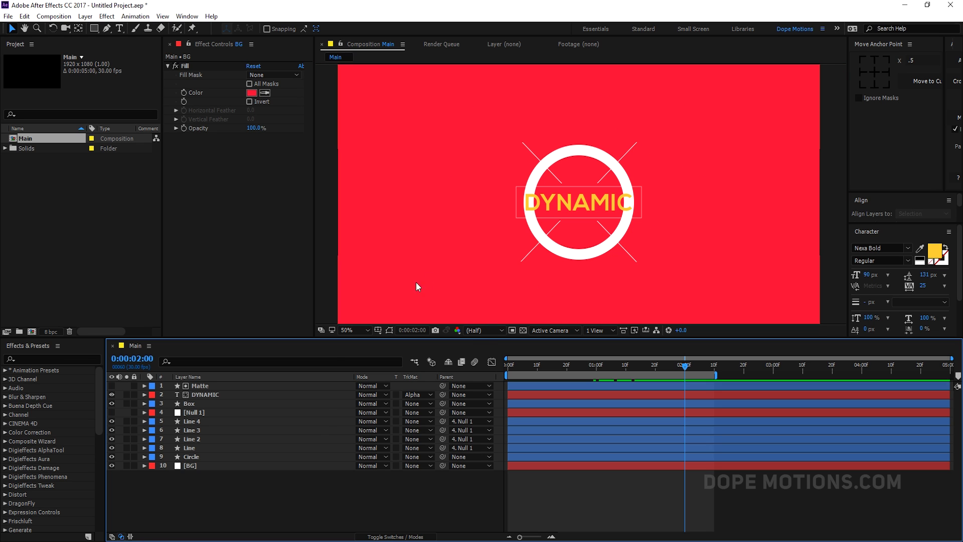
left_click(198, 456)
left_click(203, 386, "shift")
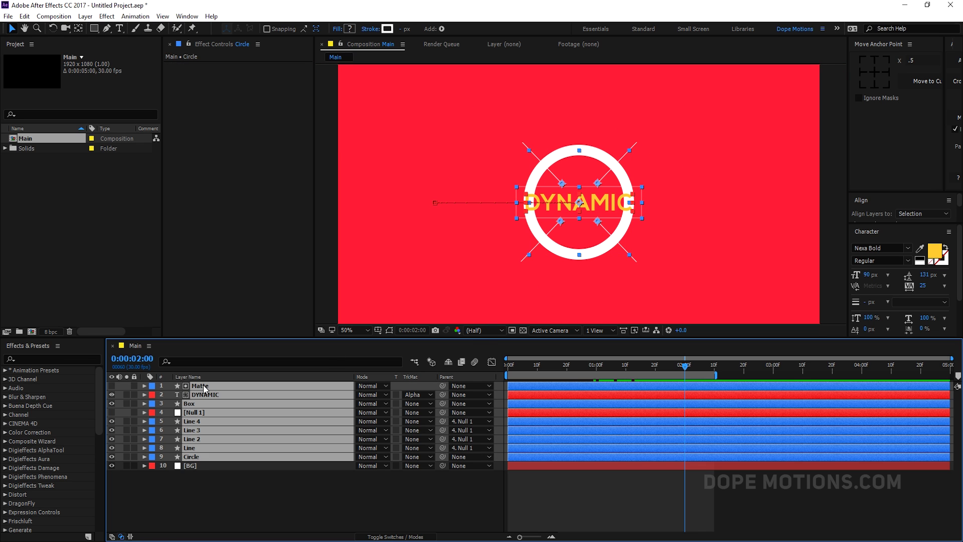
right_click(204, 386)
left_click(240, 447)
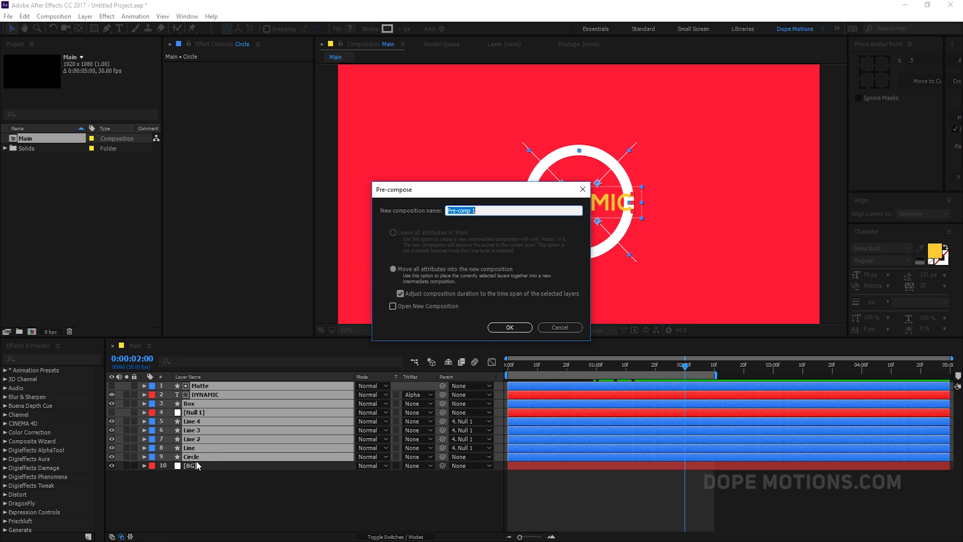
type("Title")
left_click(509, 327)
- Apply a Drop Shadow effect to the Title layer with a distance of 15 and a softness of 5
key("ctrl+space")
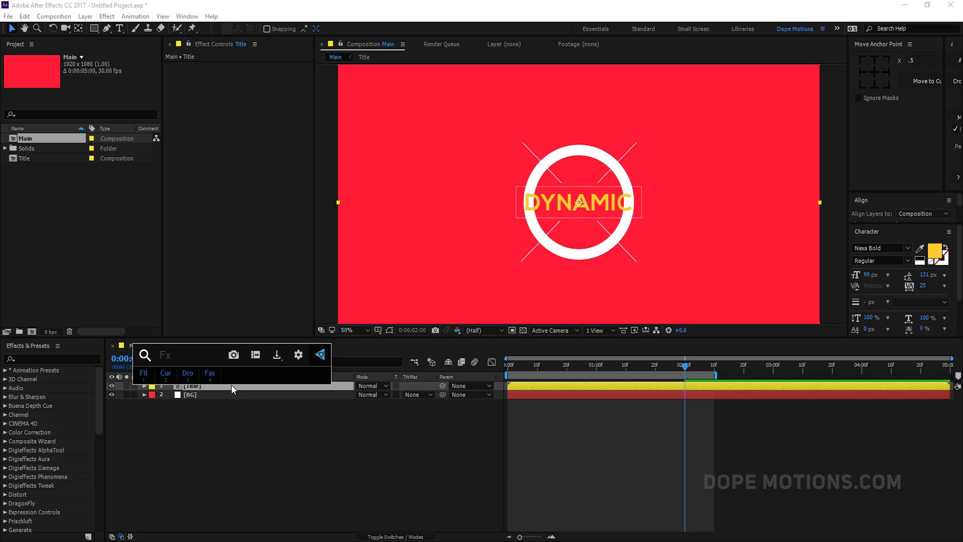
type("drop")
left_click(203, 384)
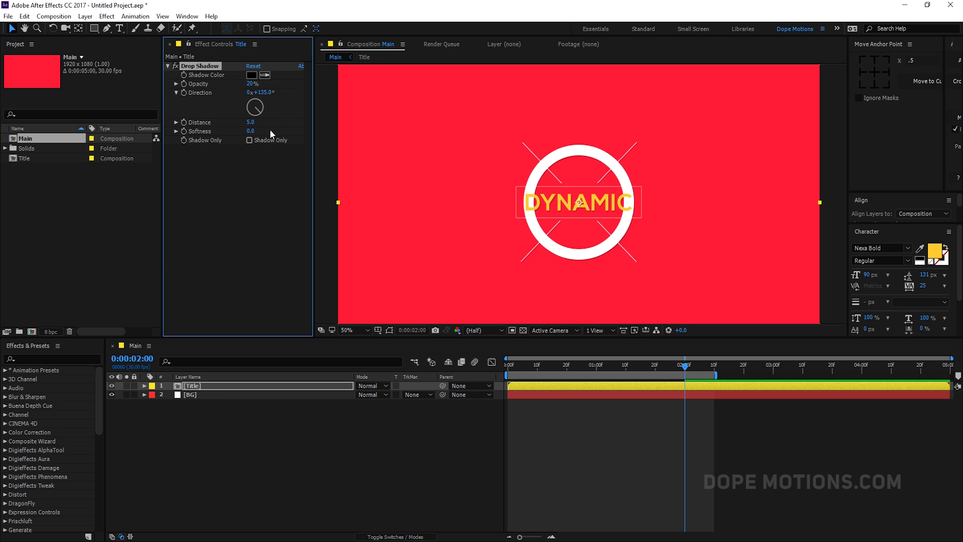
left_click_drag(250, 125, 258, 122)
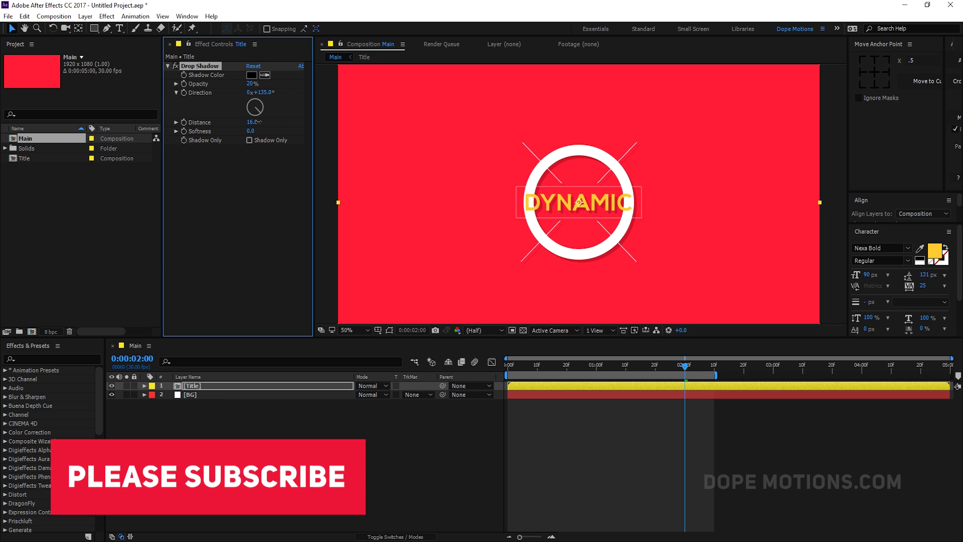
left_click(250, 131)
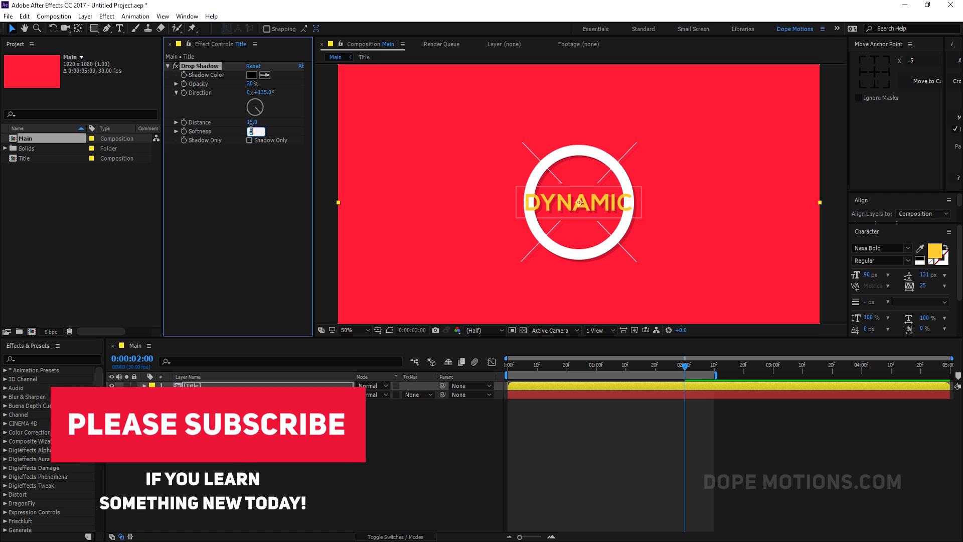
type("5")
left_click(263, 212)
key("slash")
key("comma")
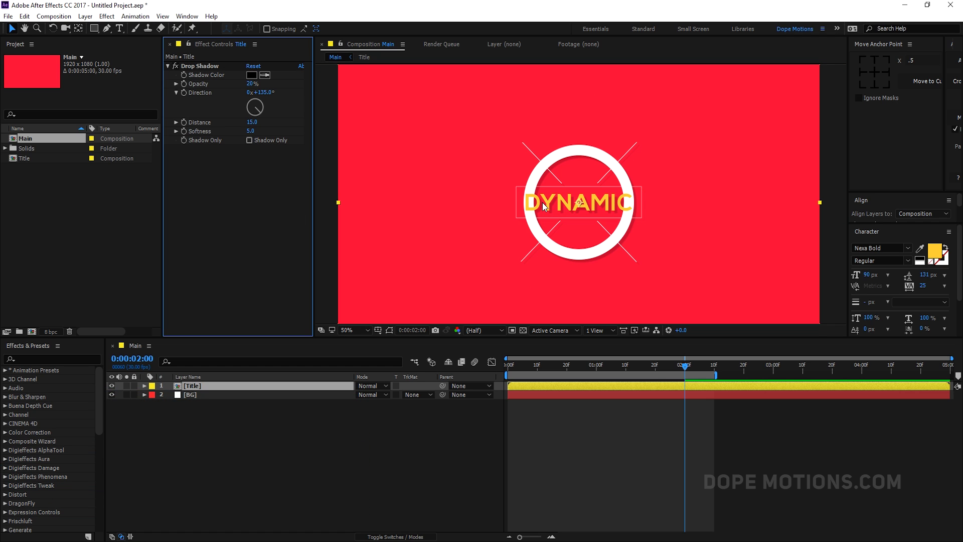
- Check the shadow over the course of the animation and set its opacity to 16%
left_click(518, 366)
left_click_drag(519, 368, 674, 365)
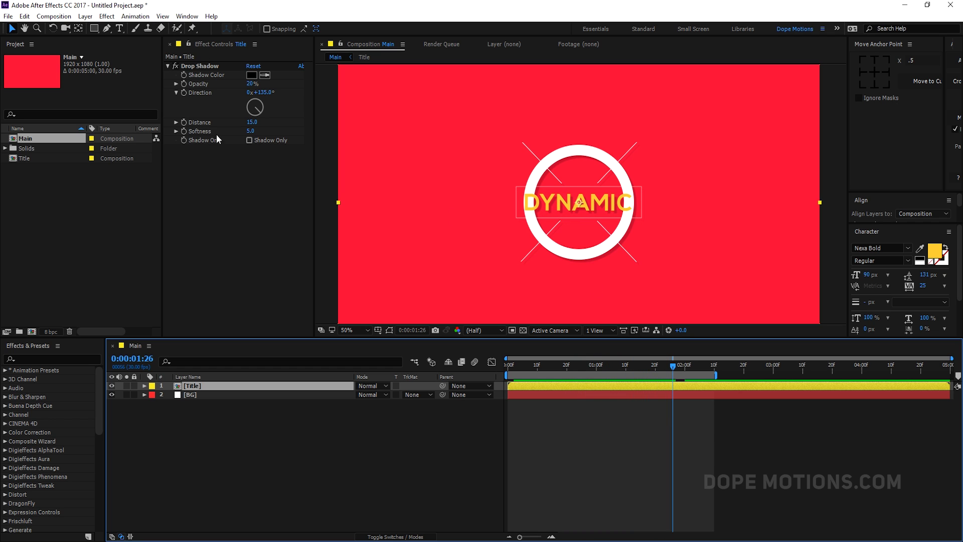
left_click(249, 84)
type("16")
key("Return")
- Preview the Main composition from its first frame with no layer selected
left_click(337, 425)
key("Home")
key("space")
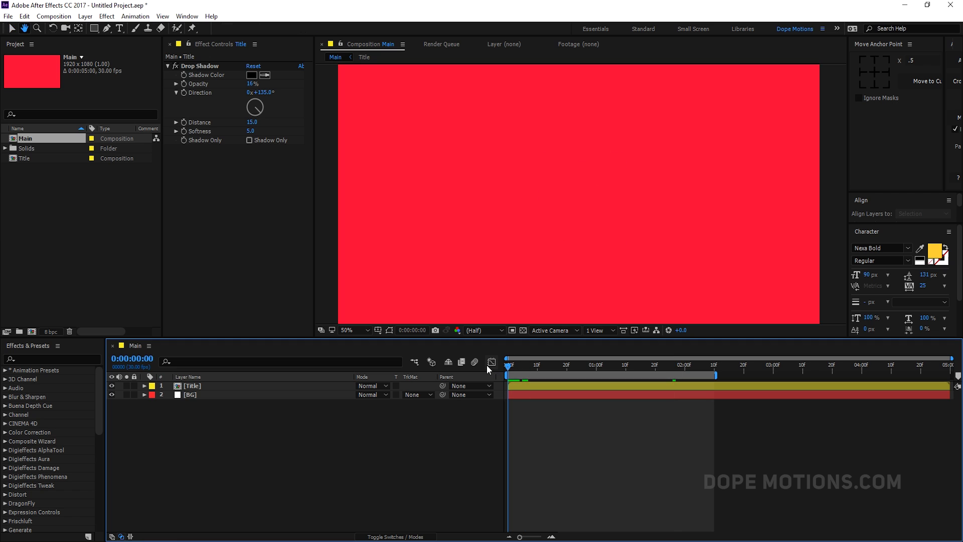